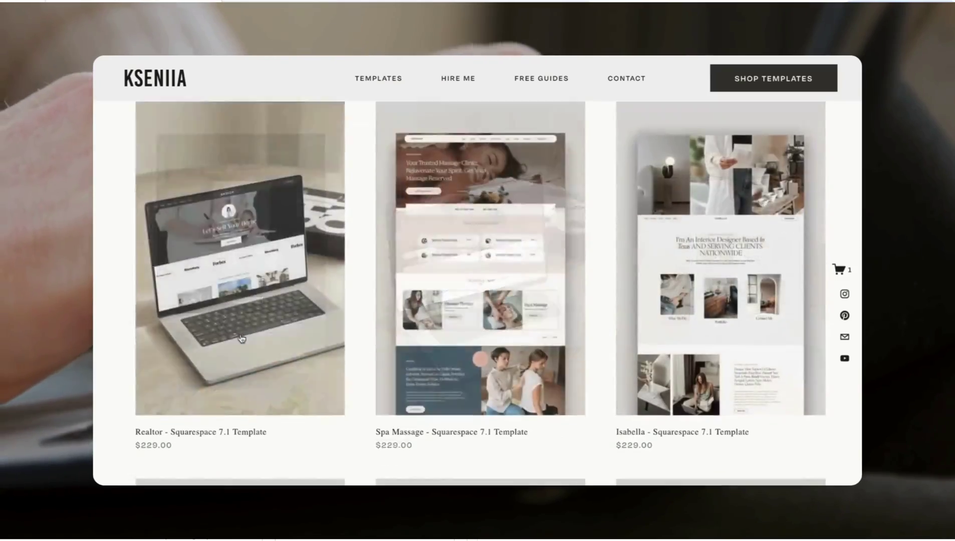
# Preview the site-wide Animations settings and the image Effect panel.
pyautogui.scroll(-4, 241, 339)
pyautogui.scroll(-4, 571, 366)
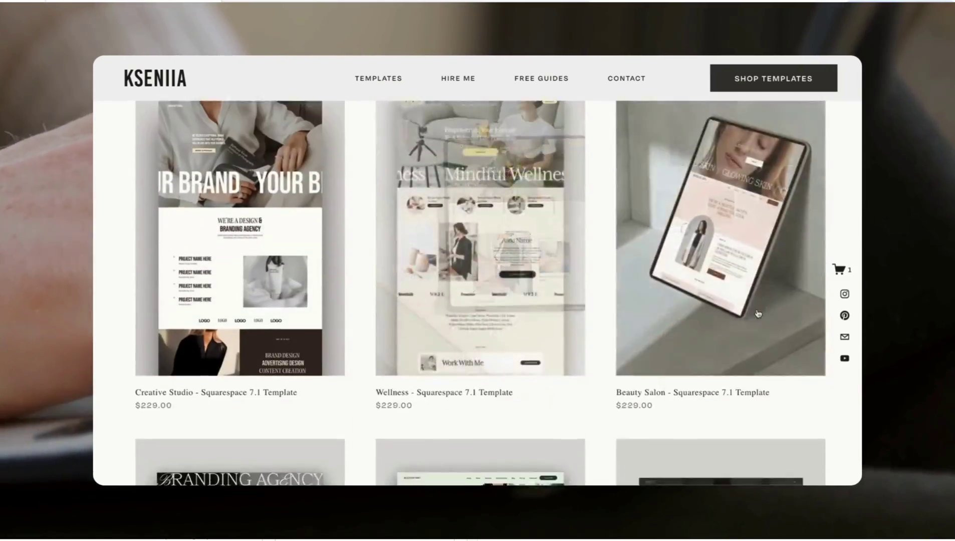
pyautogui.scroll(-10, 757, 314)
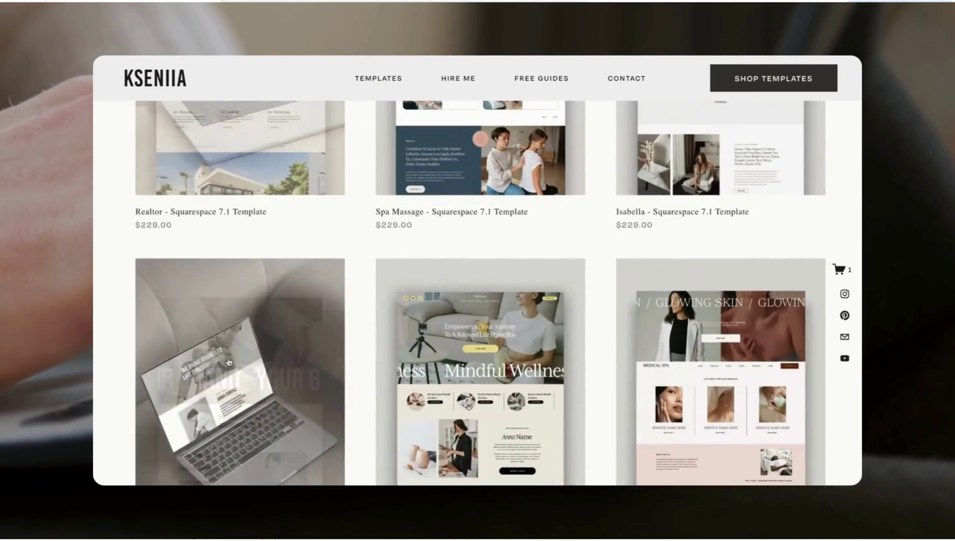
pyautogui.scroll(-8, 480, 293)
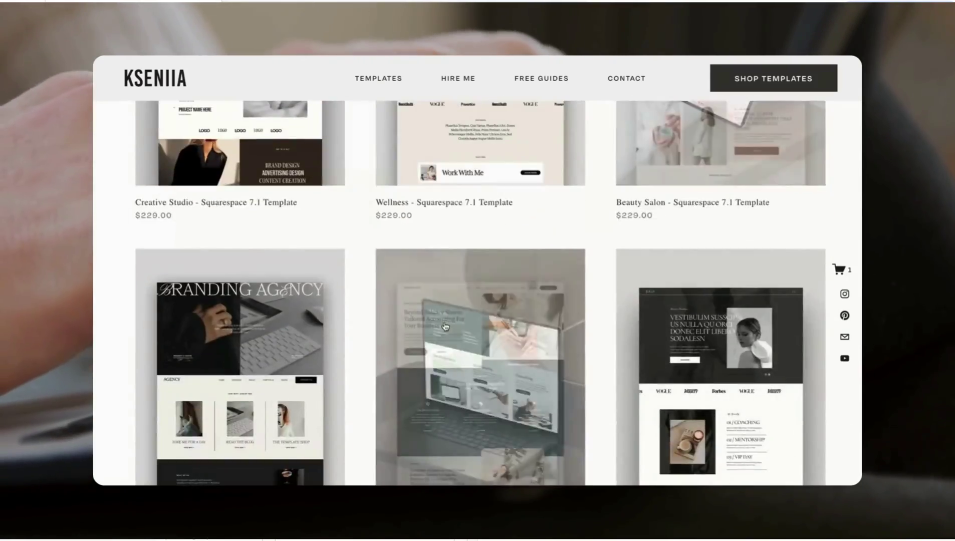
pyautogui.scroll(-6, 445, 327)
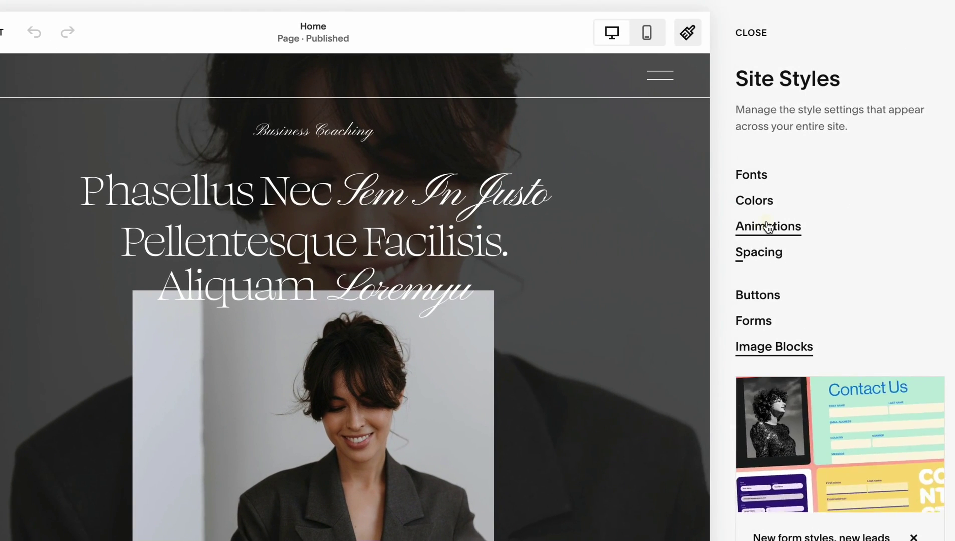
pyautogui.click(768, 227)
pyautogui.scroll(-2, 571, 363)
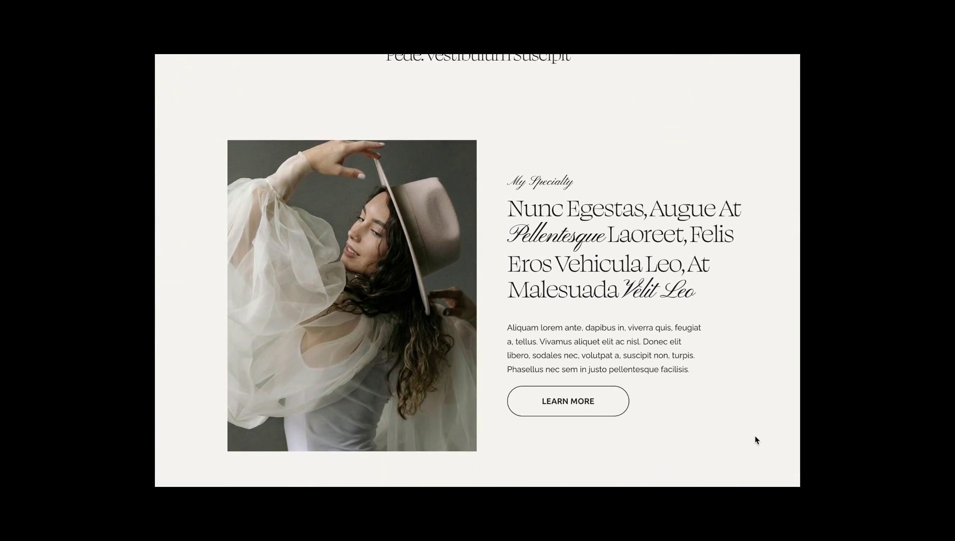
pyautogui.scroll(-1, 753, 440)
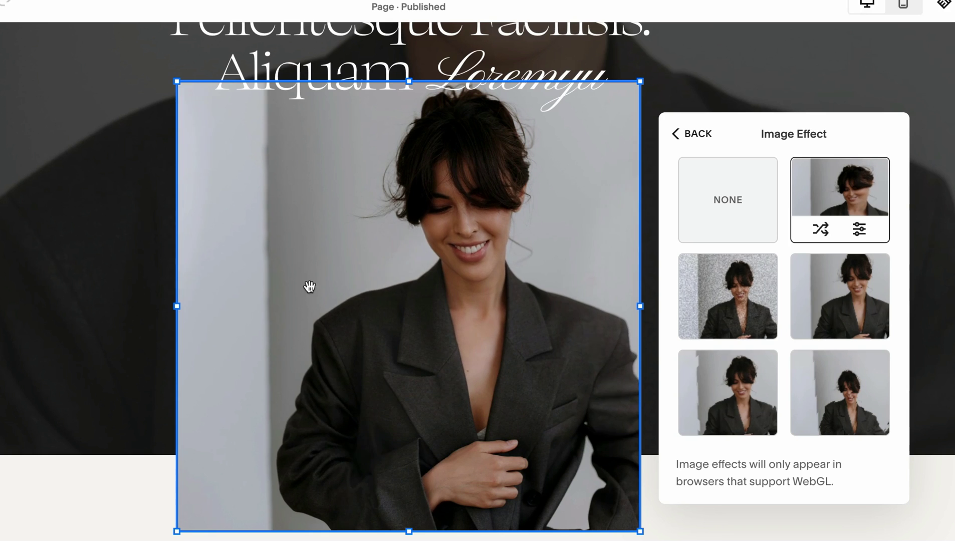
# Shuffle the hero photo's distortion pattern twice.
pyautogui.scroll(2, 370, 352)
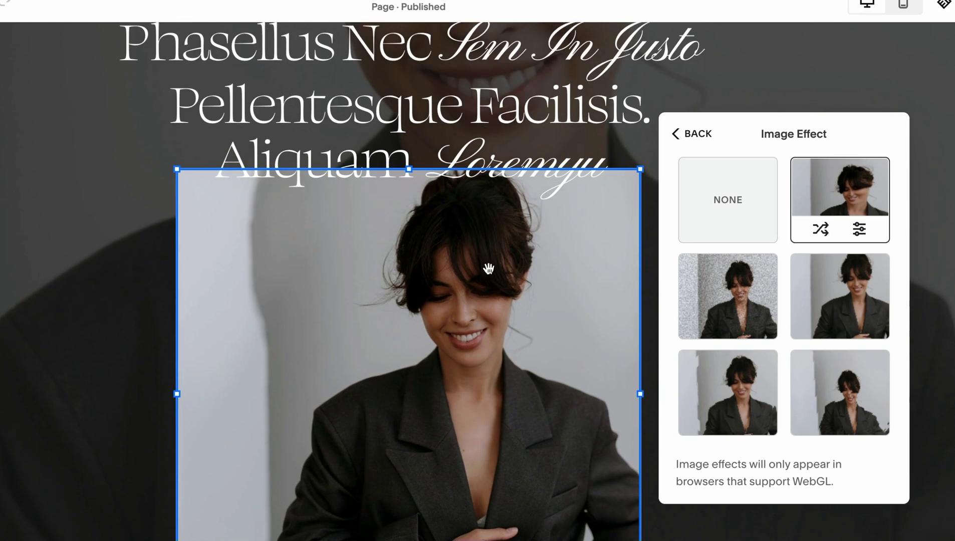
pyautogui.scroll(-2, 489, 269)
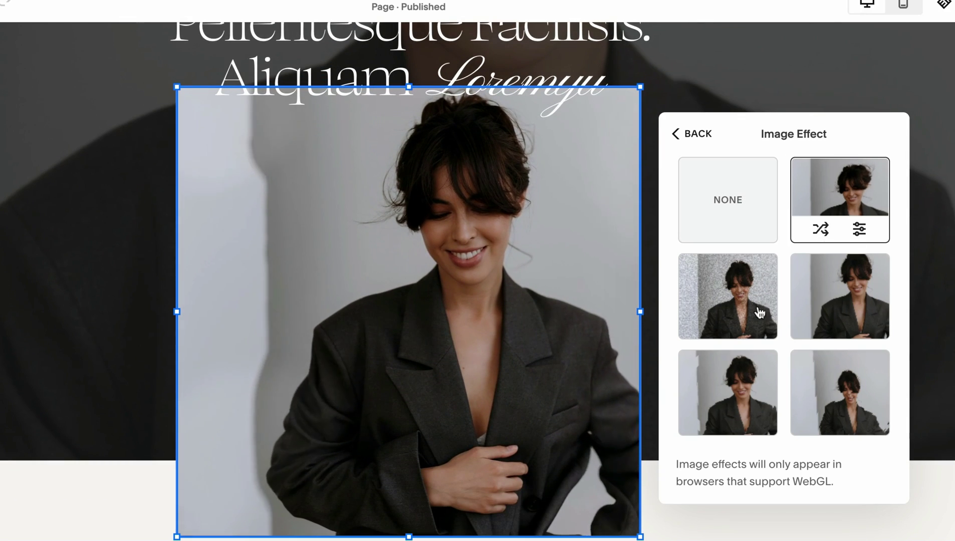
pyautogui.click(821, 232)
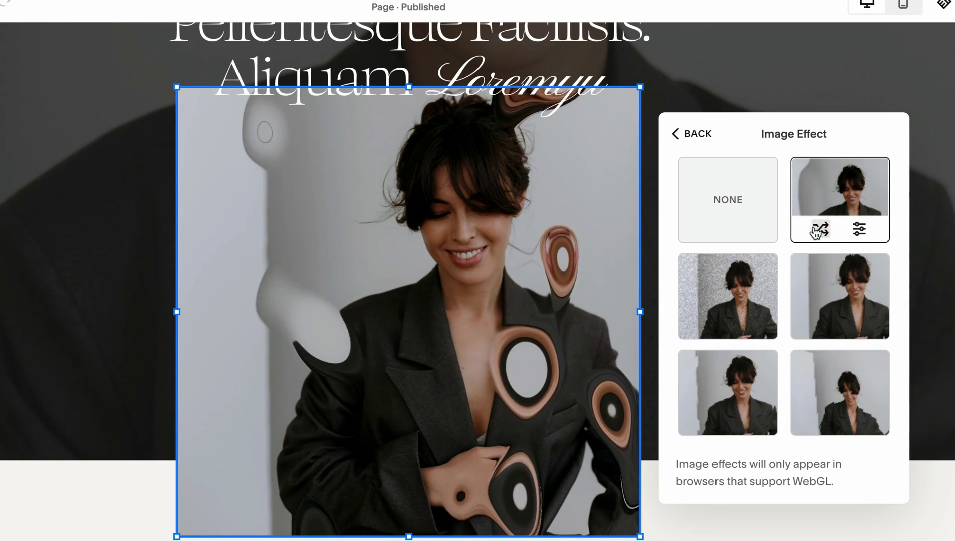
pyautogui.click(816, 231)
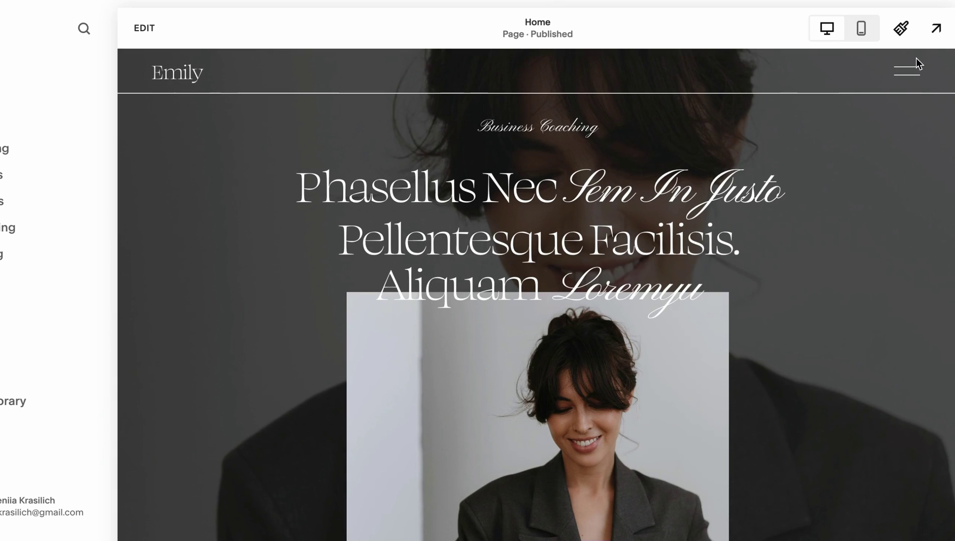
# Try Fade, Scale, Clip and Flex, then settle on Slide as the site animation style.
pyautogui.click(901, 29)
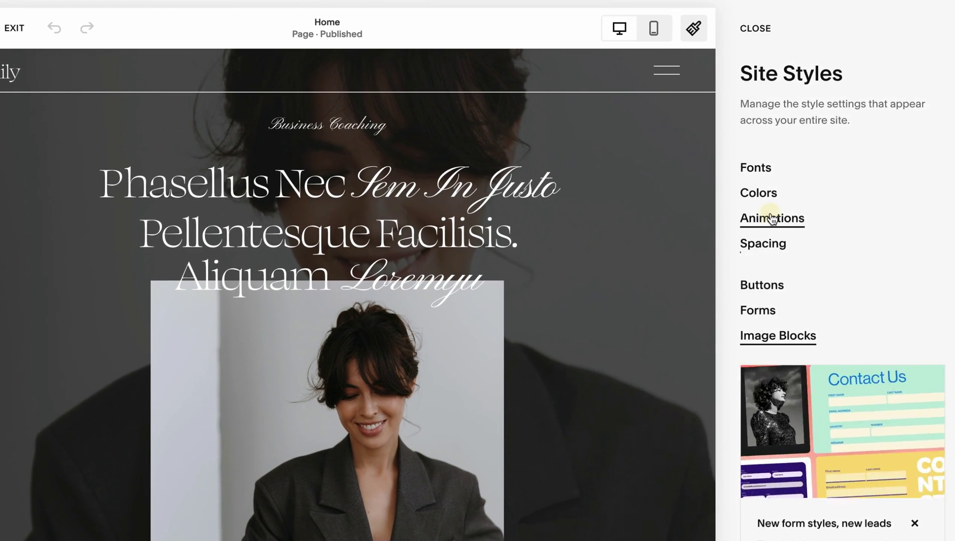
pyautogui.click(769, 216)
pyautogui.scroll(-1, 581, 354)
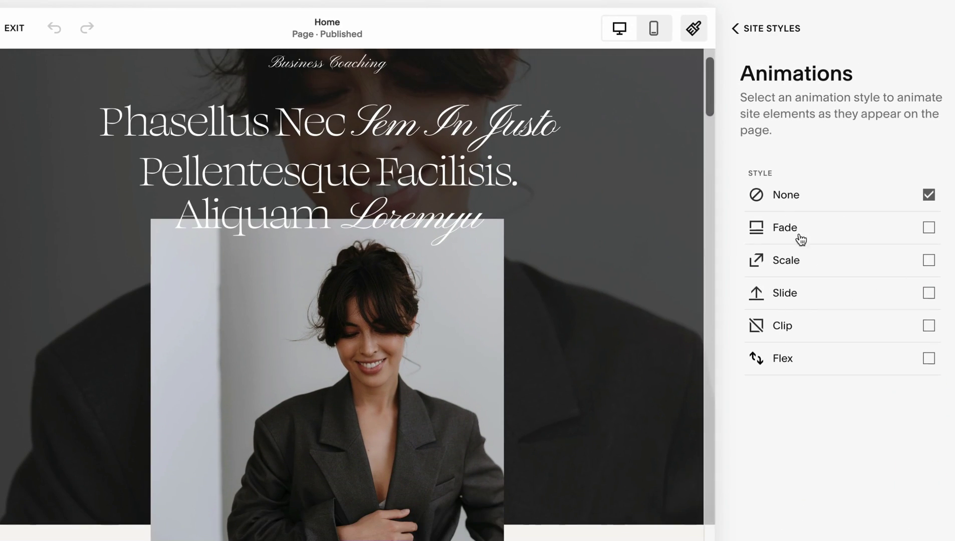
pyautogui.click(928, 227)
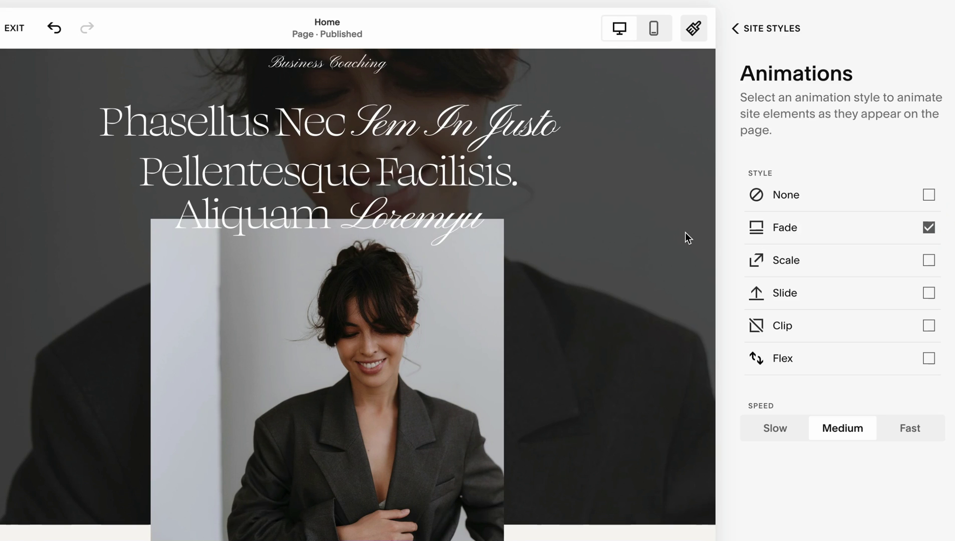
pyautogui.click(934, 260)
pyautogui.click(928, 293)
pyautogui.click(929, 325)
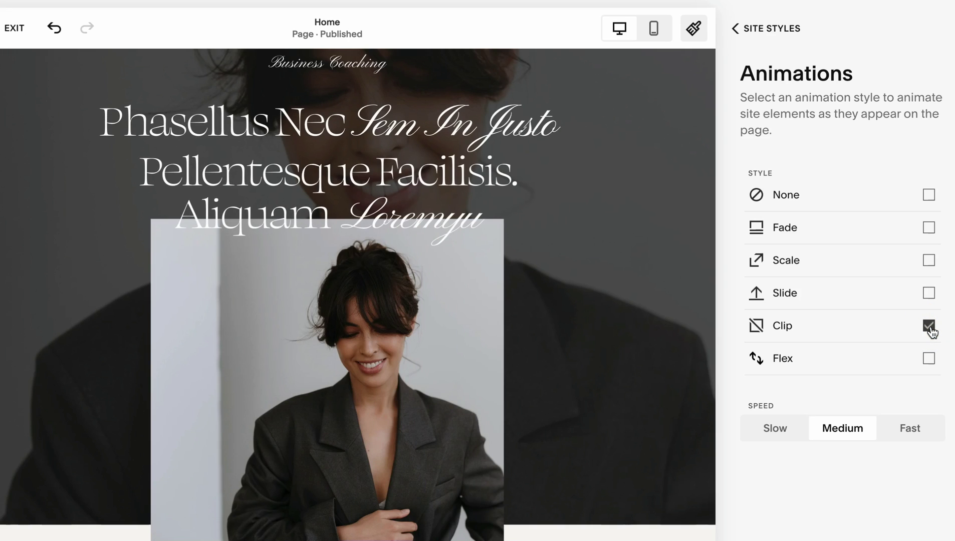
pyautogui.click(929, 359)
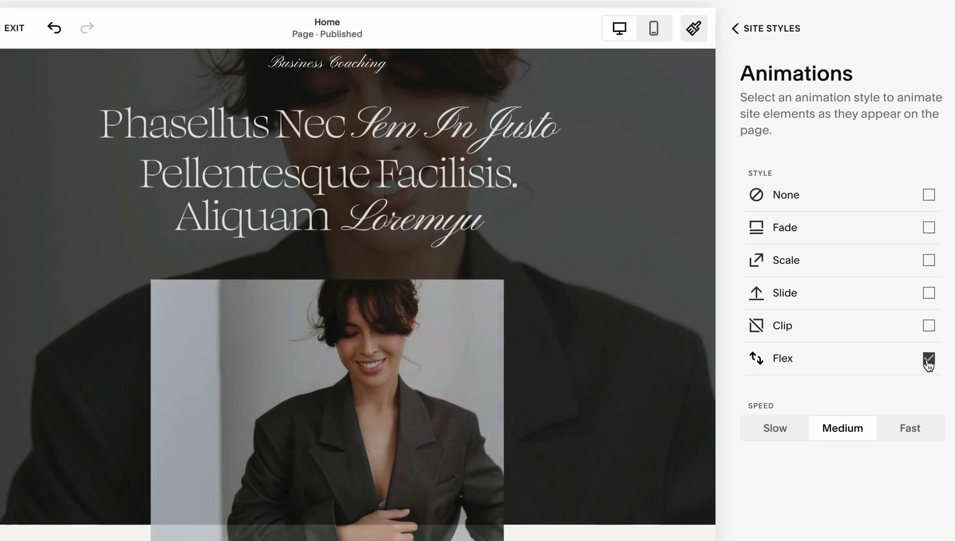
pyautogui.click(929, 293)
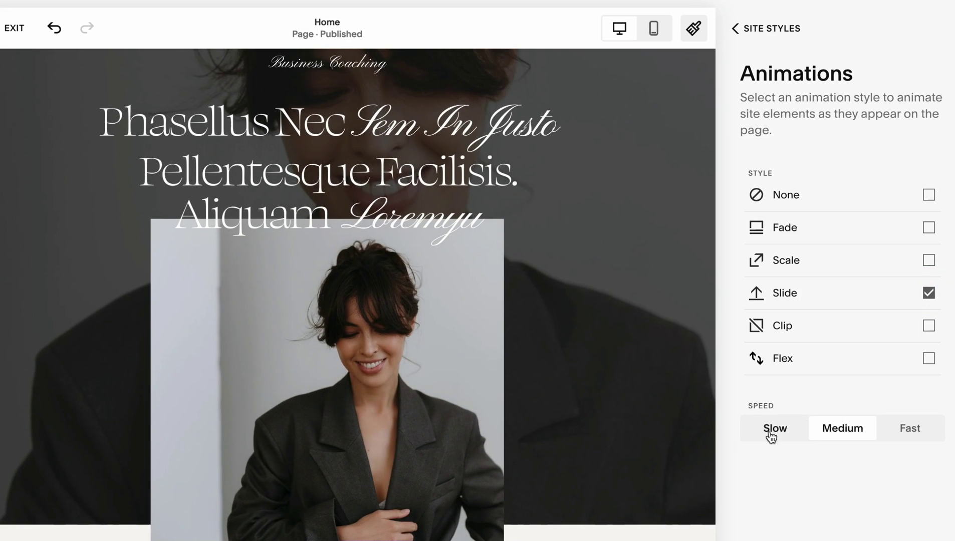
# Compare slow and fast animation speeds, keep Medium, and save with Cmd+S.
pyautogui.click(772, 436)
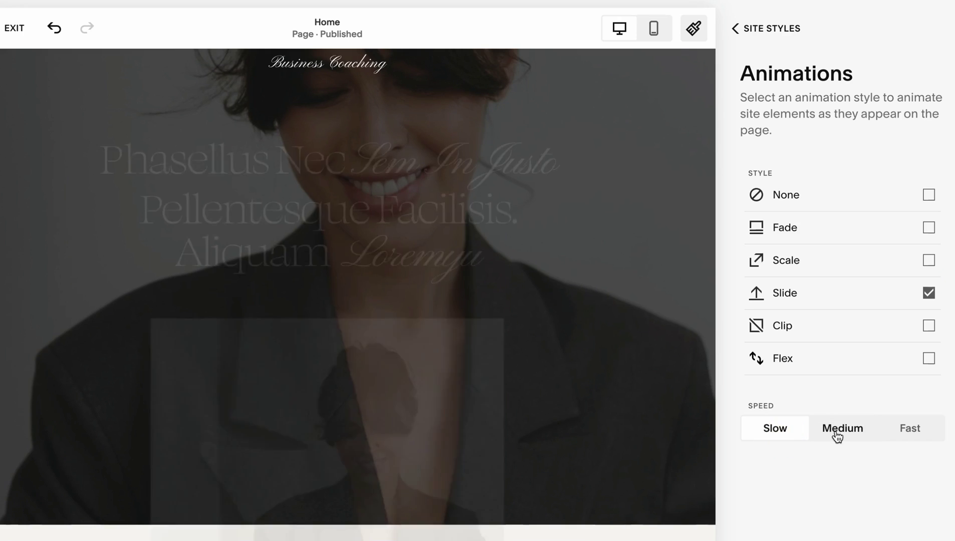
pyautogui.click(836, 432)
pyautogui.click(911, 431)
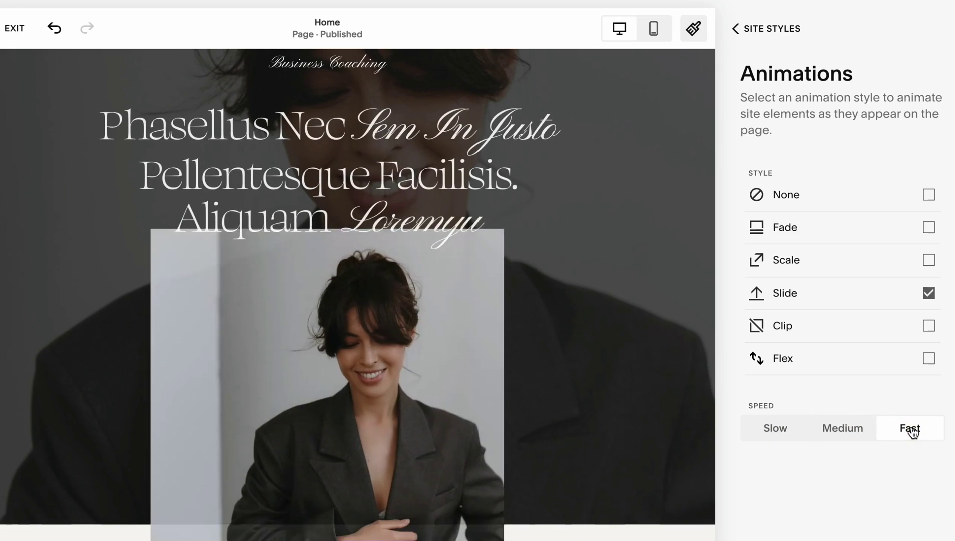
pyautogui.click(840, 429)
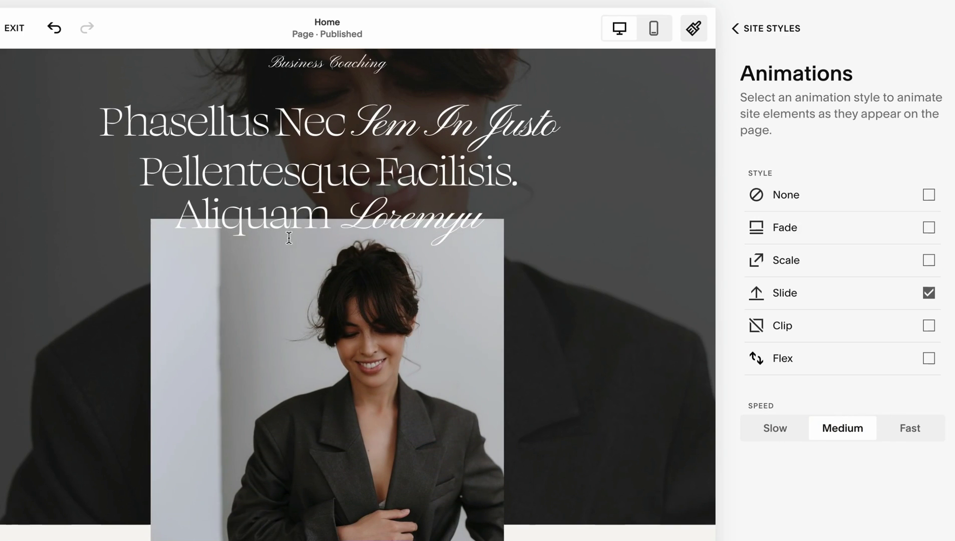
pyautogui.press('super+s')
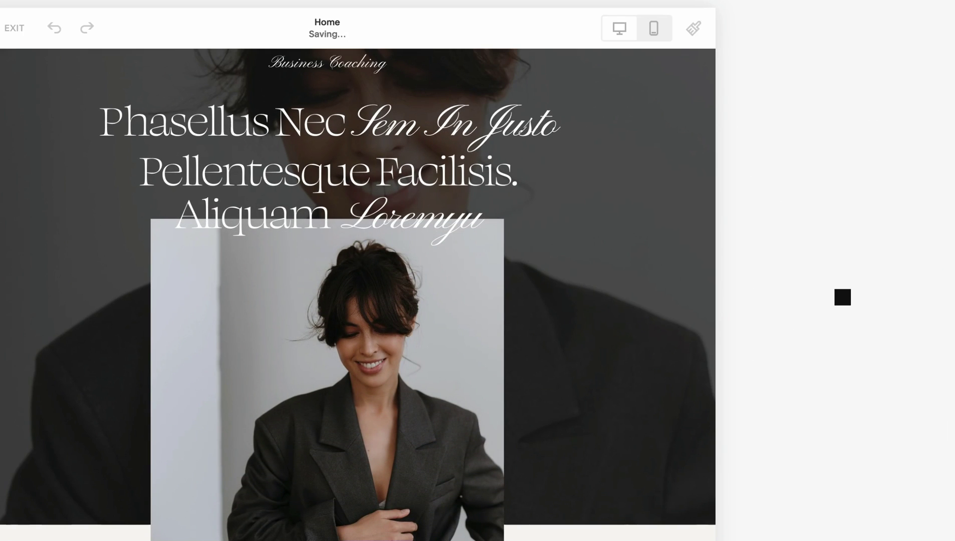
# Leave edit mode and preview the live Home page full screen.
pyautogui.click(7, 34)
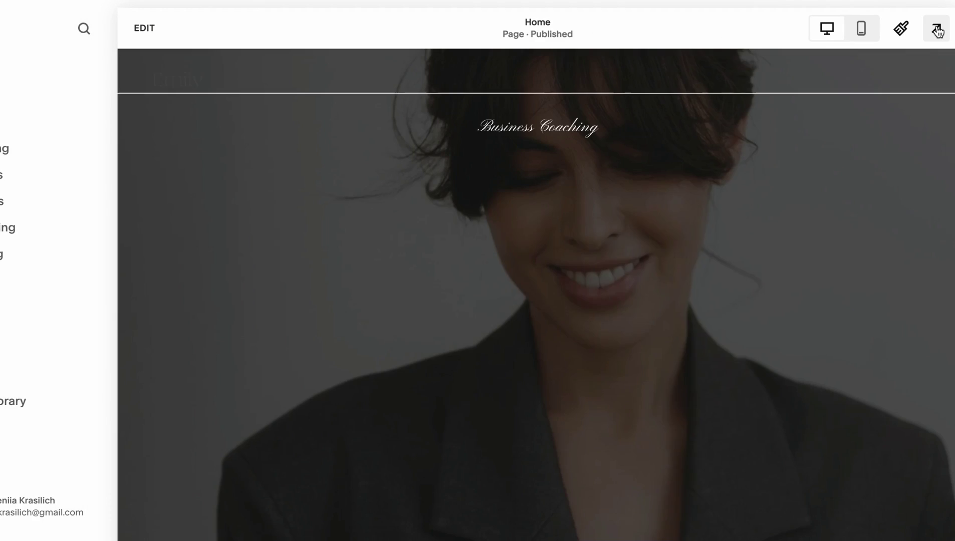
pyautogui.click(936, 31)
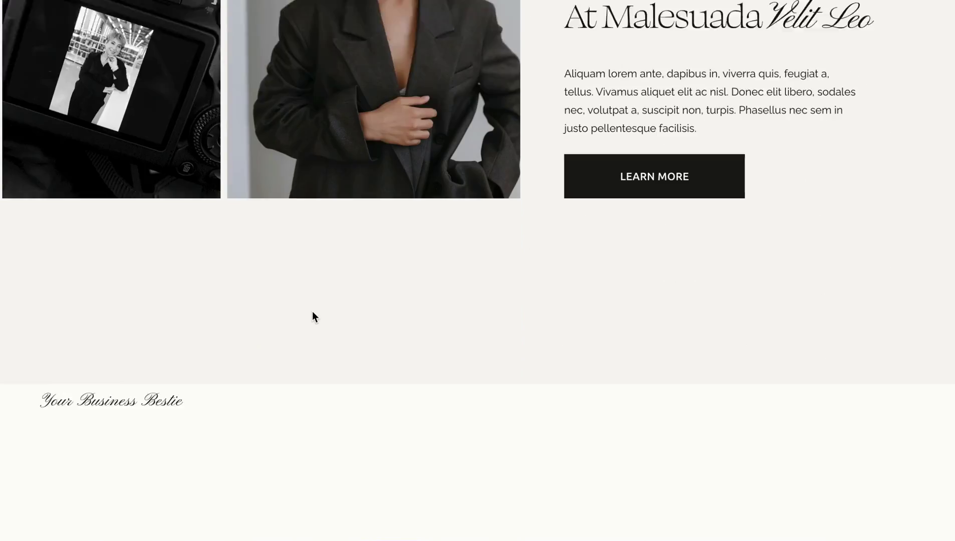
pyautogui.scroll(-3, 312, 311)
pyautogui.scroll(-6, 120, 281)
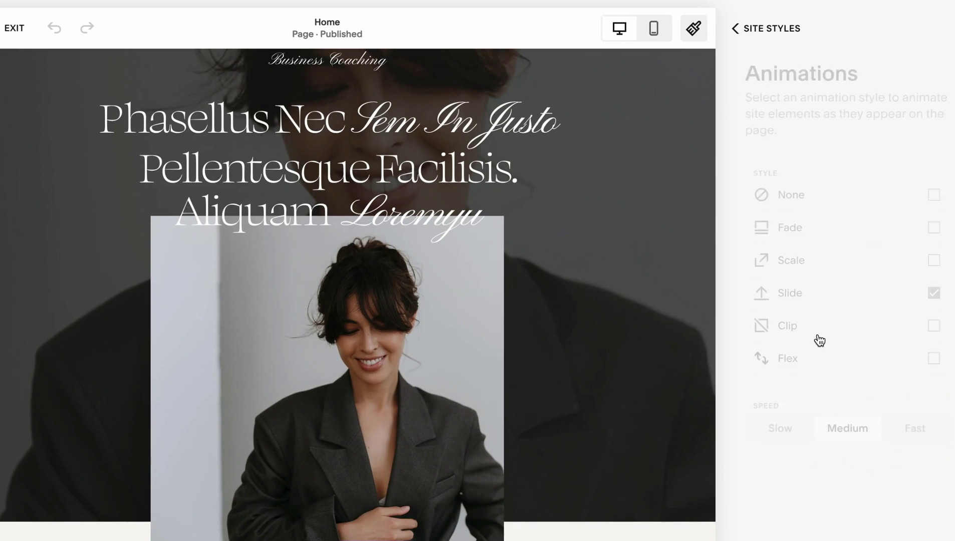
# Check the Flex animation, then switch the site animation to Clip.
pyautogui.click(929, 359)
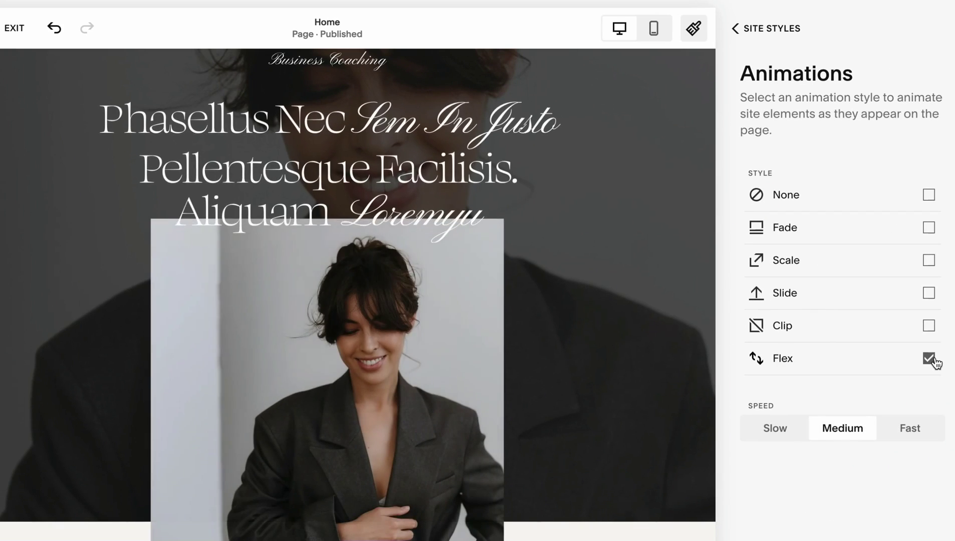
pyautogui.click(929, 326)
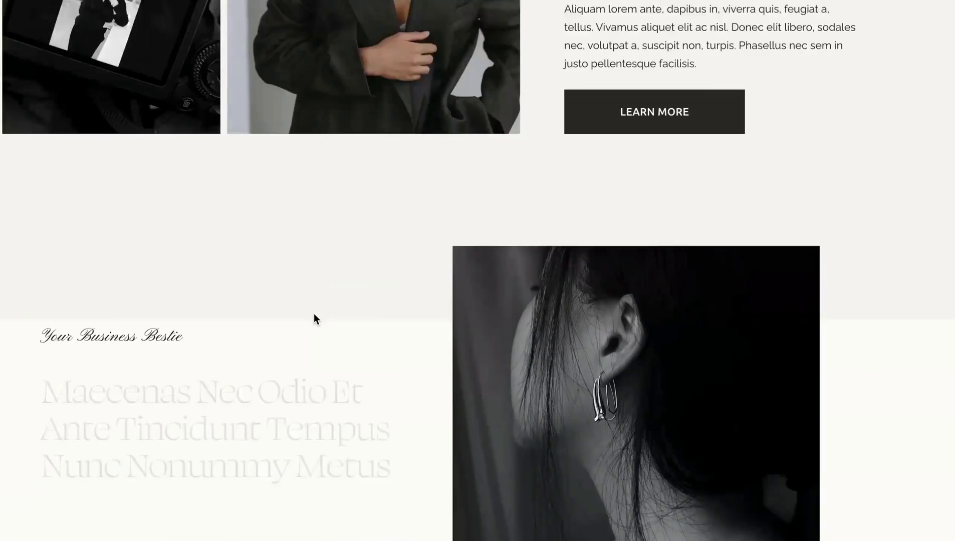
pyautogui.scroll(-10, 313, 313)
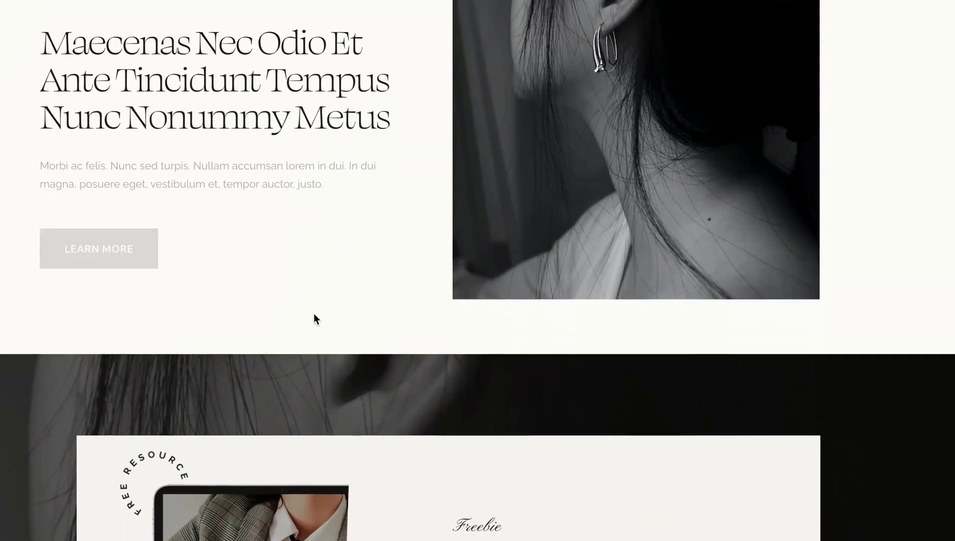
pyautogui.scroll(-3, 432, 346)
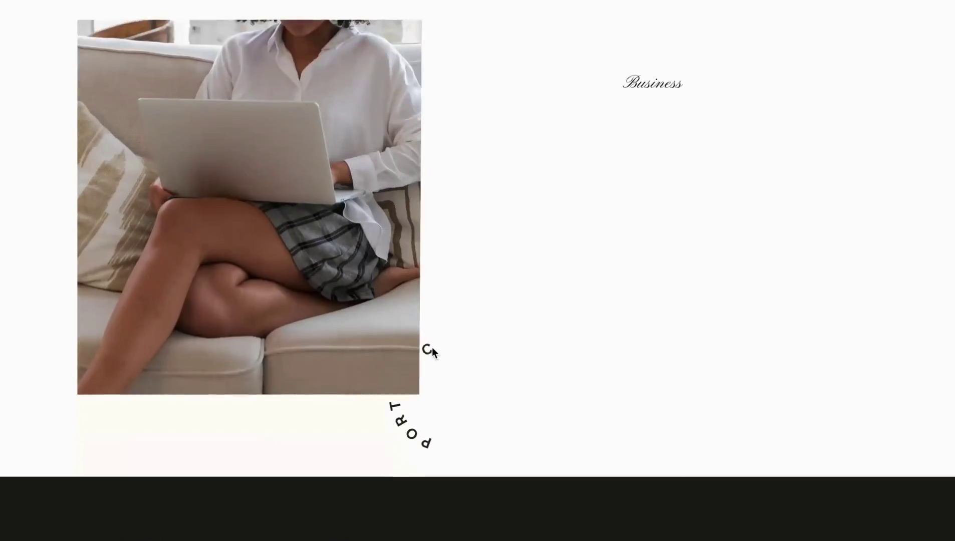
pyautogui.scroll(-4, 431, 347)
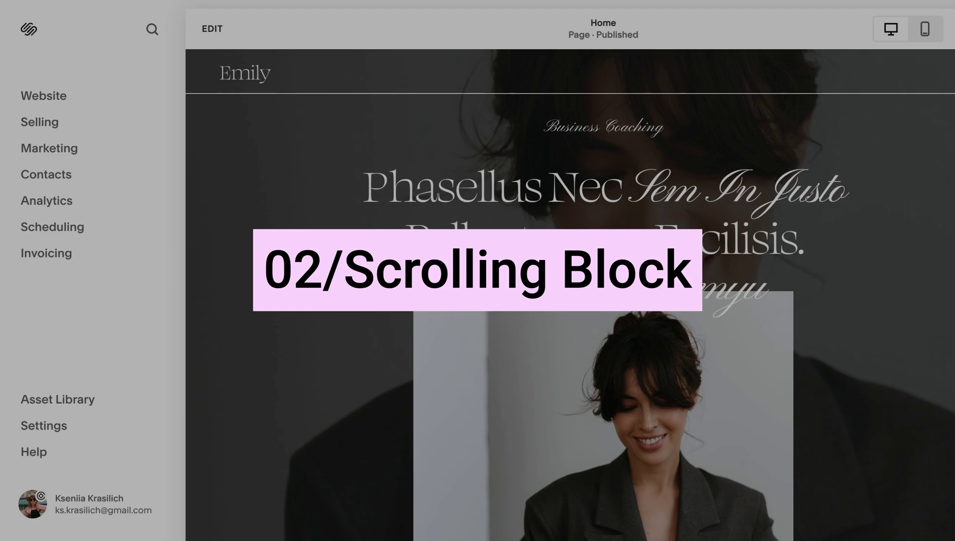
# Add a new blank section below the text section on the Home page.
pyautogui.scroll(-4, 570, 295)
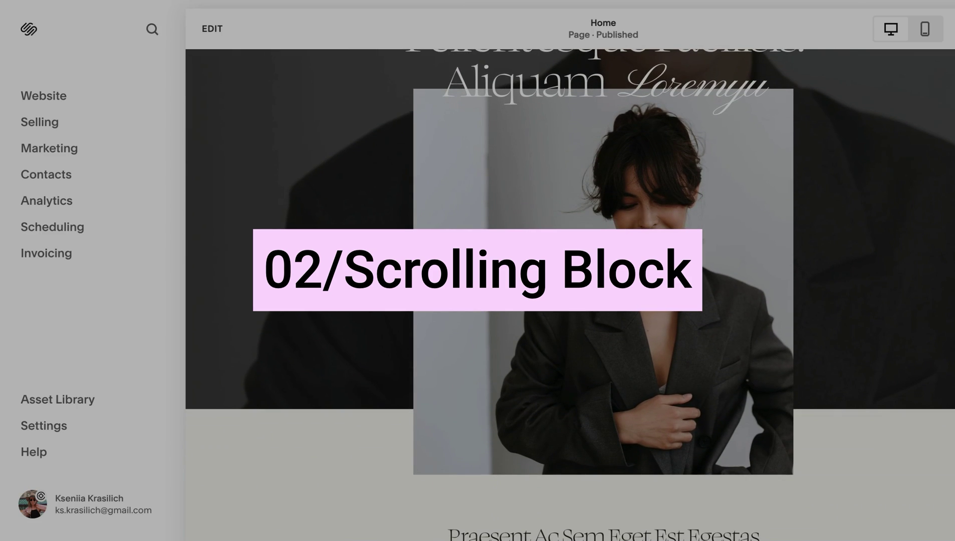
pyautogui.click(215, 28)
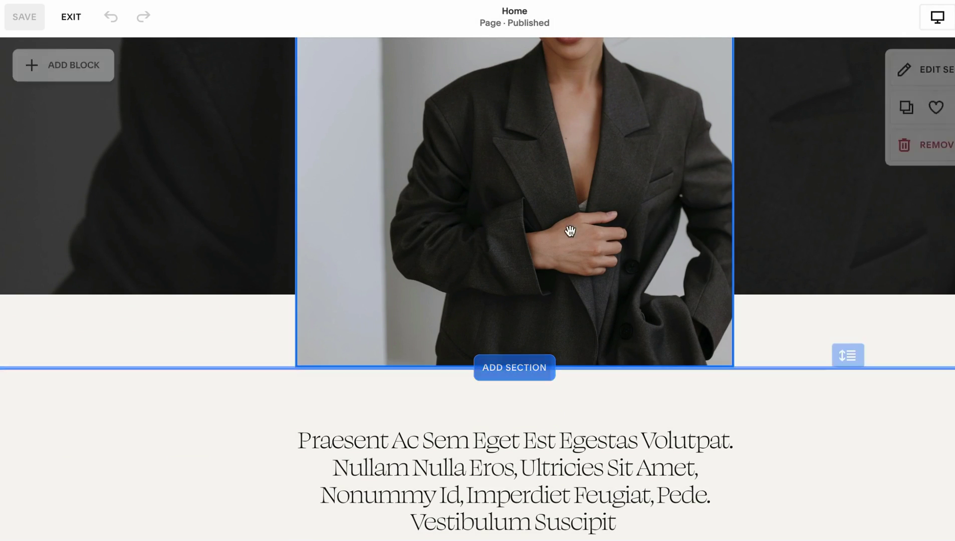
pyautogui.scroll(-3, 342, 341)
pyautogui.scroll(1, 505, 293)
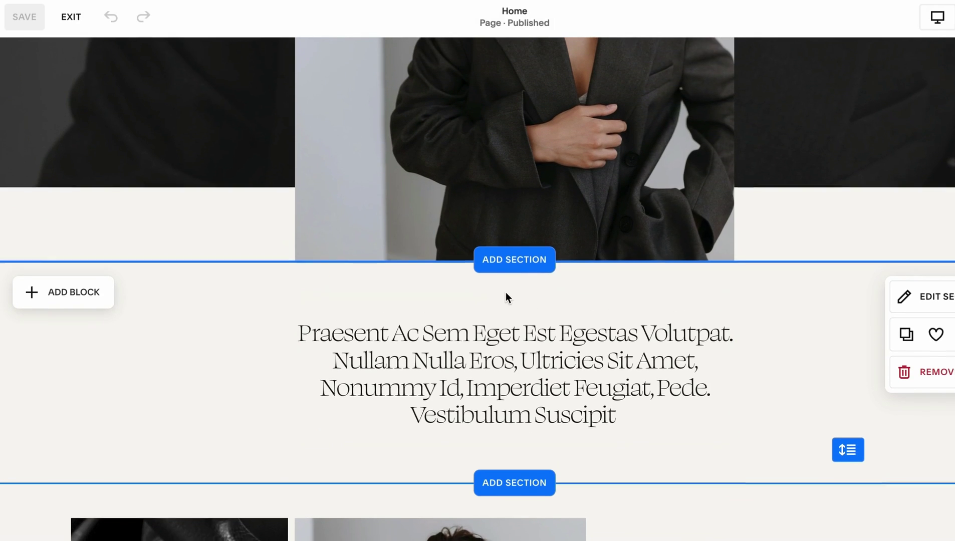
pyautogui.click(493, 275)
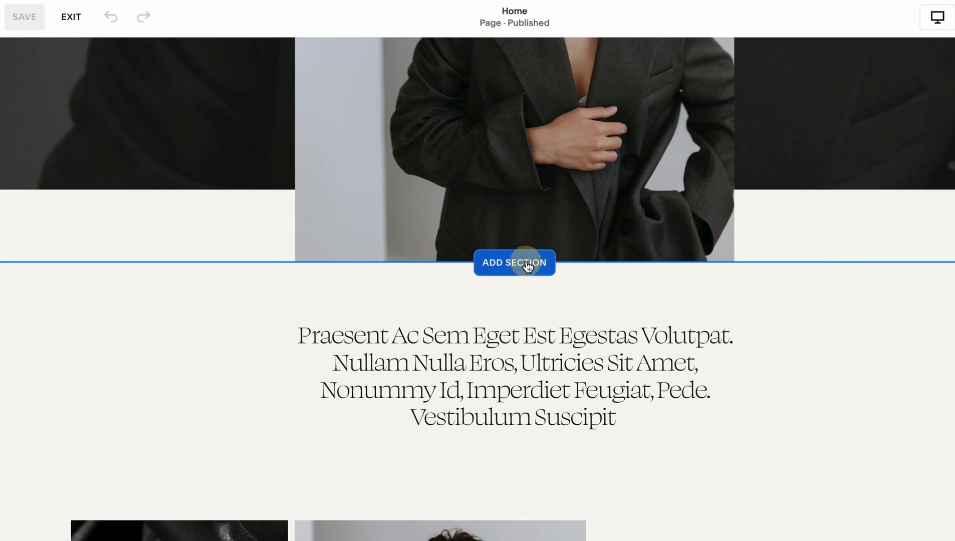
pyautogui.click(221, 215)
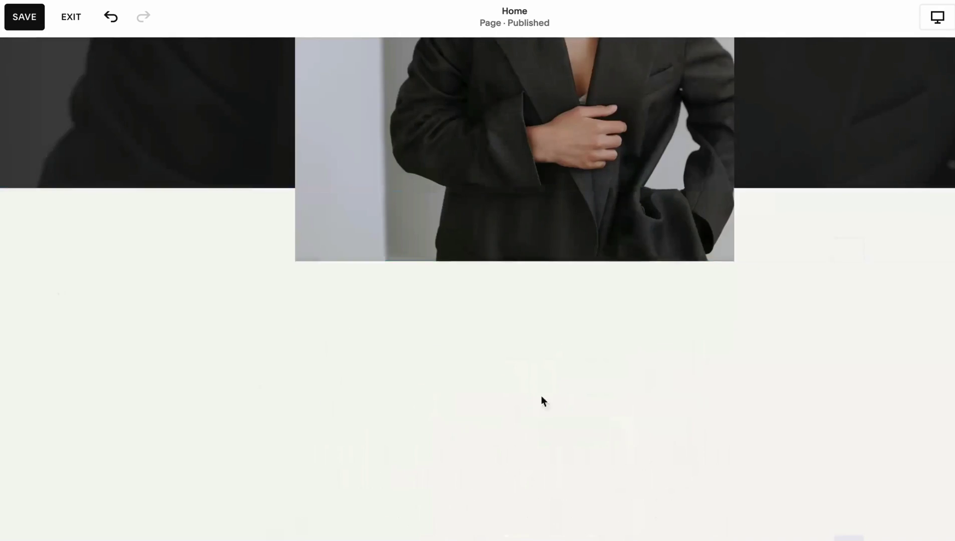
# Add a Scrolling block, found by searching 'scr', and position it in the section.
pyautogui.click(34, 203)
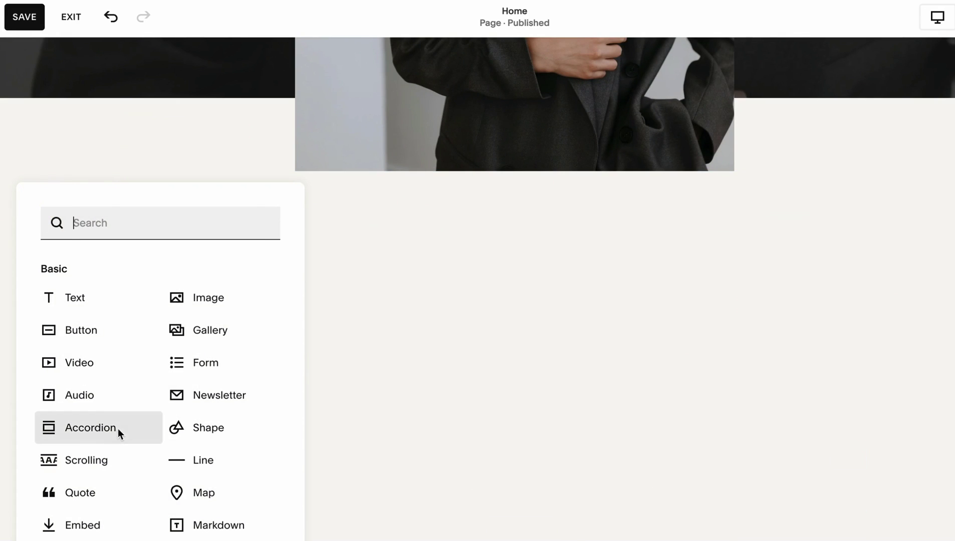
pyautogui.click(85, 221)
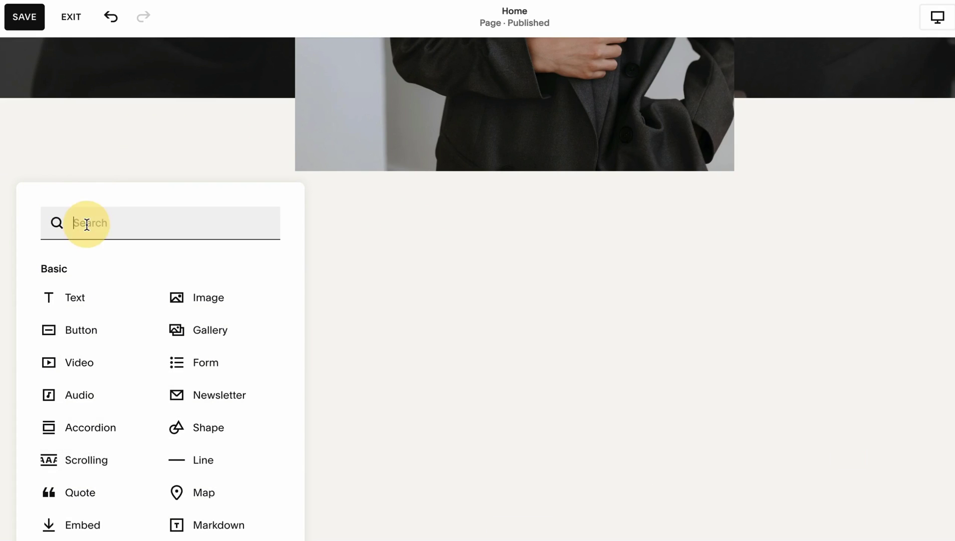
pyautogui.write('scr')
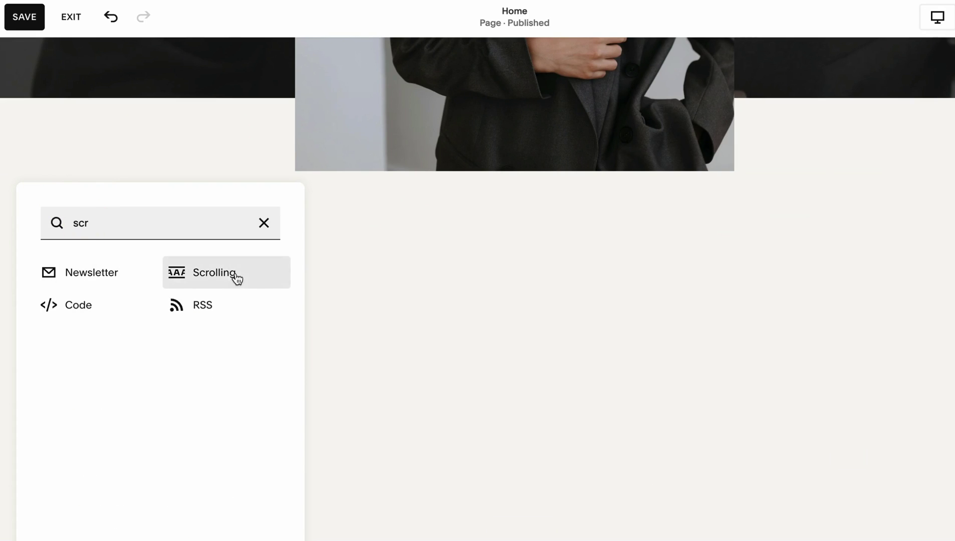
pyautogui.click(235, 276)
pyautogui.moveTo(292, 260)
pyautogui.mouseDown()
pyautogui.moveTo(294, 288)
pyautogui.moveTo(536, 265)
pyautogui.moveTo(435, 288)
pyautogui.moveTo(400, 279)
pyautogui.mouseUp()
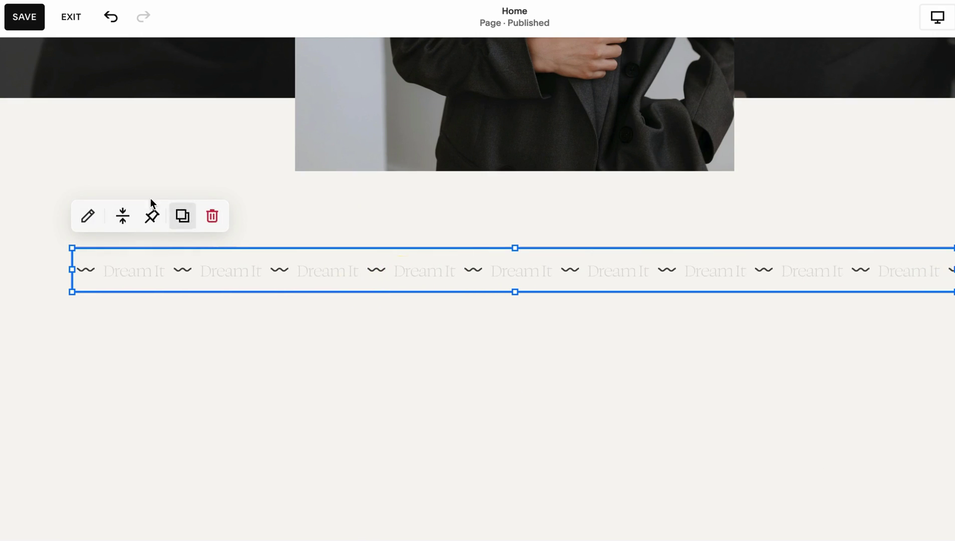
# Change the marquee item 'Dream it' to 'Work With Me' and replace the wave separator with '/'.
pyautogui.click(88, 216)
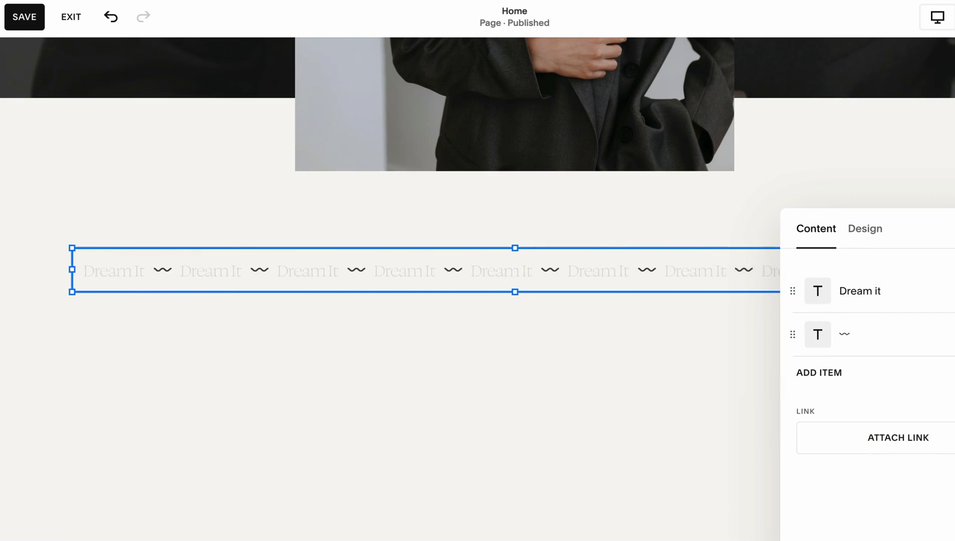
pyautogui.click(878, 290)
pyautogui.write('Work With')
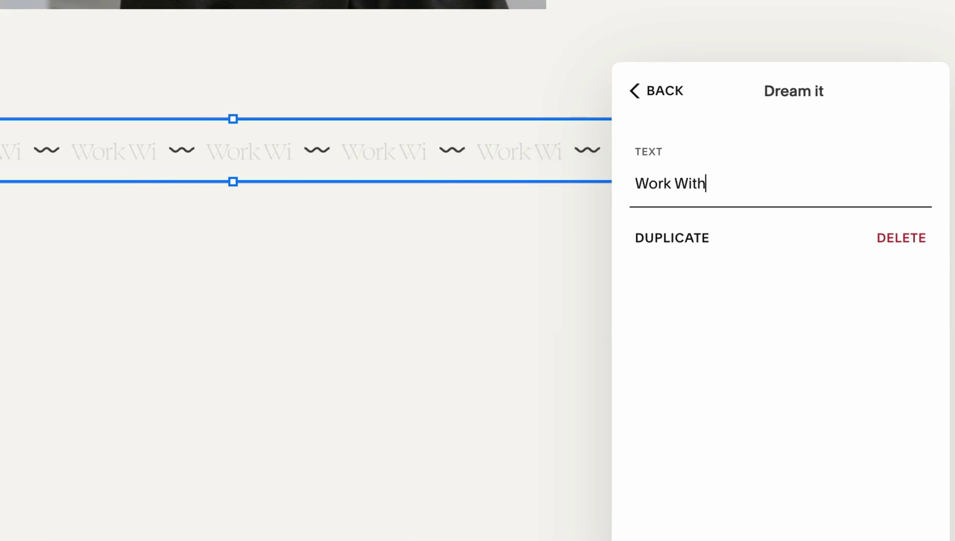
pyautogui.write(' Me')
pyautogui.press('Return')
pyautogui.click(721, 185)
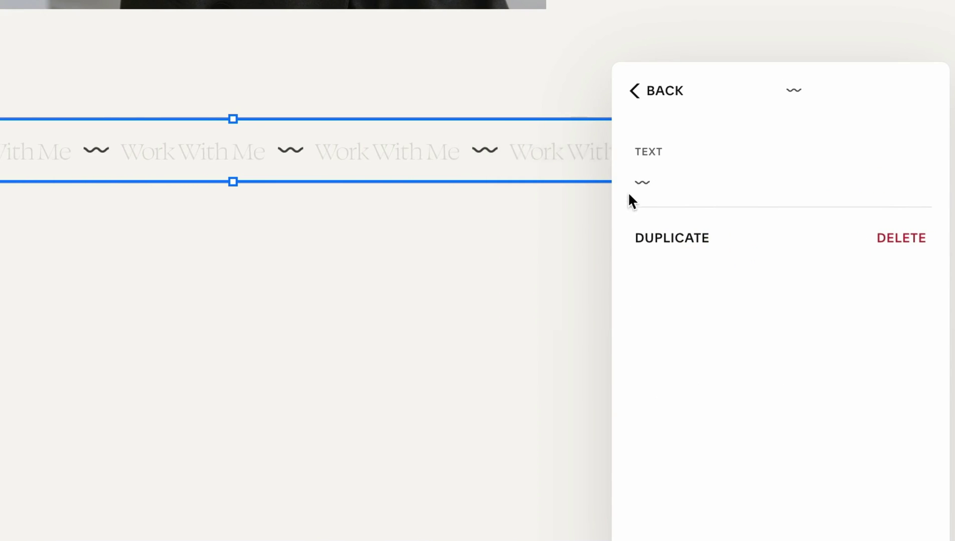
pyautogui.moveTo(629, 199); pyautogui.dragTo(597, 185)
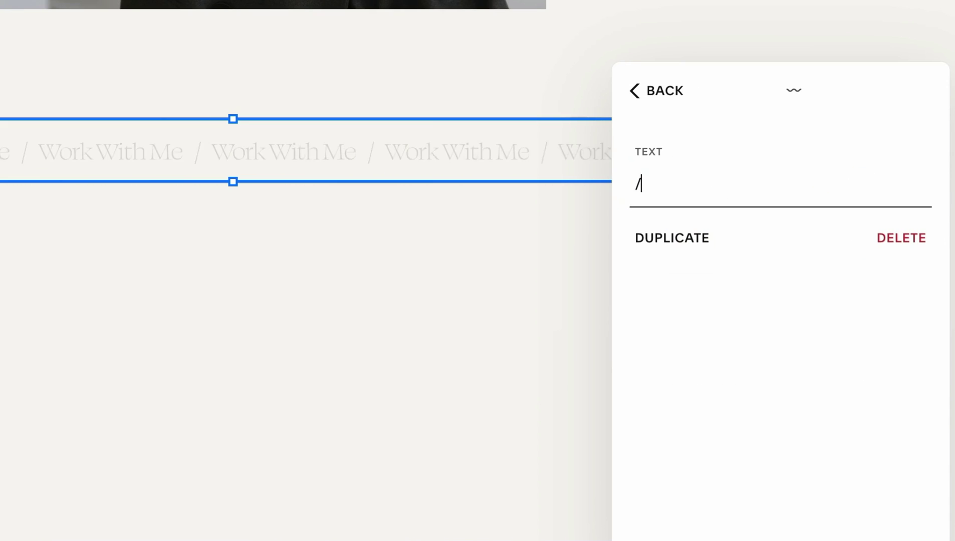
pyautogui.click(644, 95)
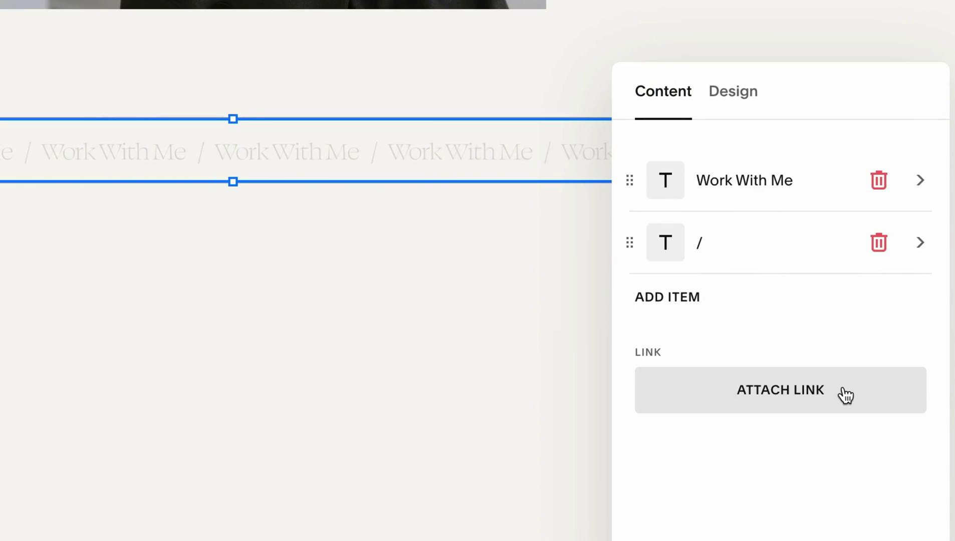
# Link the marquee to /contact.
pyautogui.click(853, 399)
pyautogui.click(384, 397)
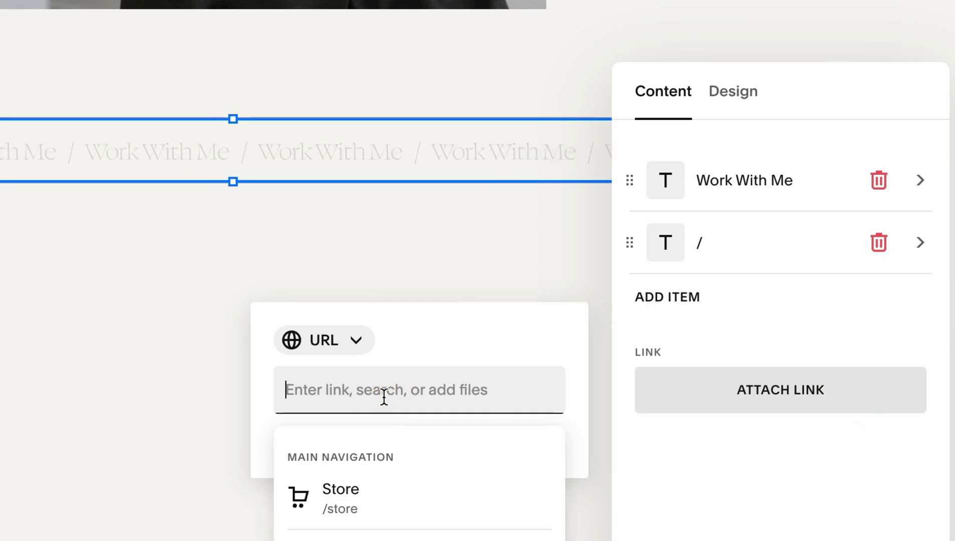
pyautogui.write('/co')
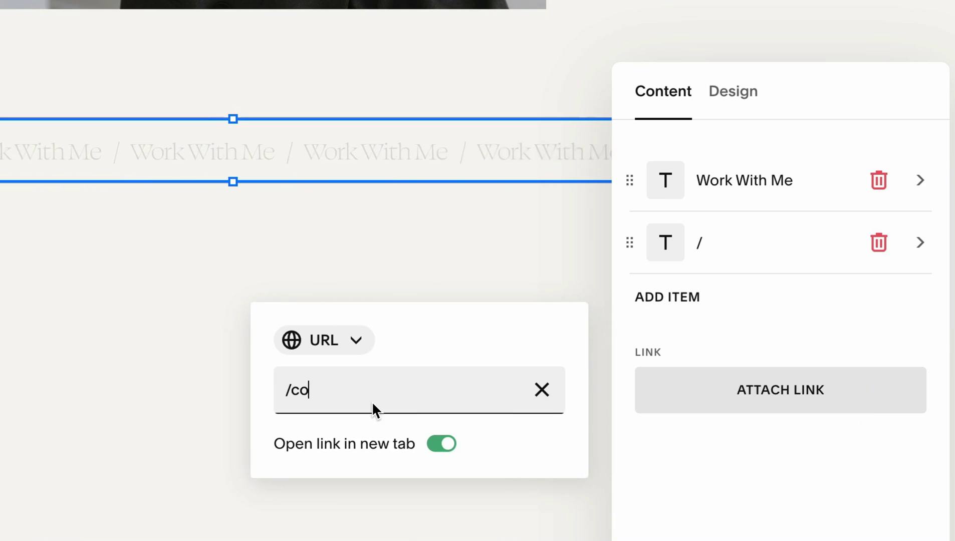
pyautogui.write('ntact')
pyautogui.press('Return')
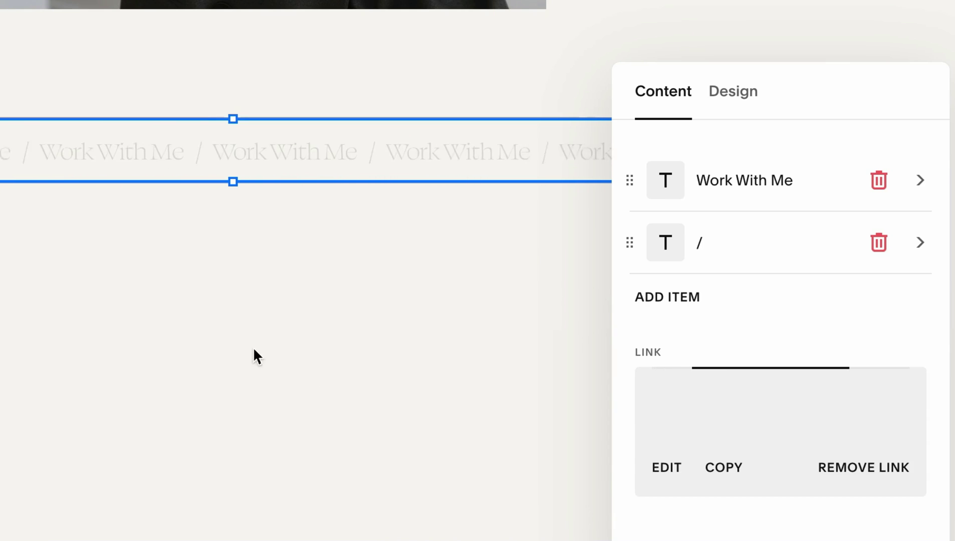
# Keep the Heading text style and enlarge the marquee text size to 7.7rem.
pyautogui.click(748, 99)
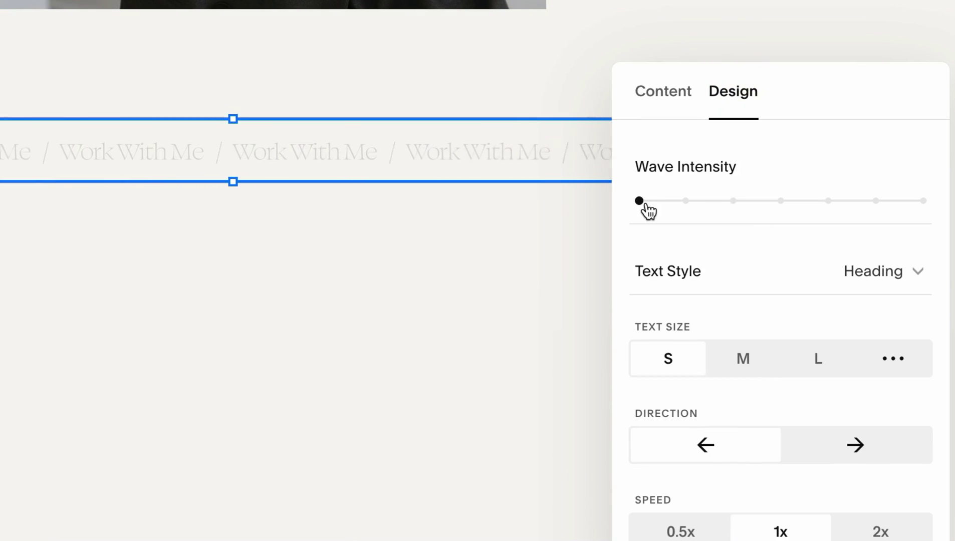
pyautogui.scroll(-2, 791, 313)
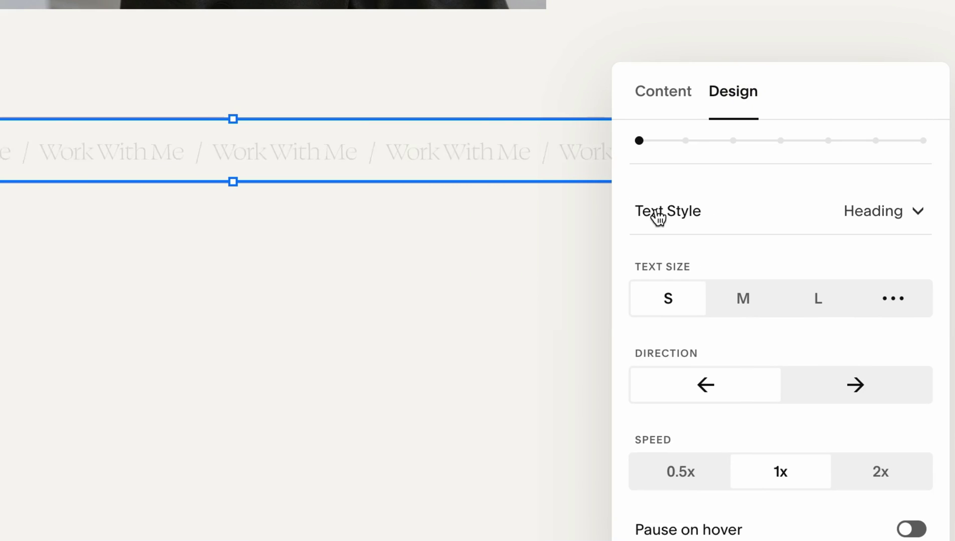
pyautogui.click(894, 216)
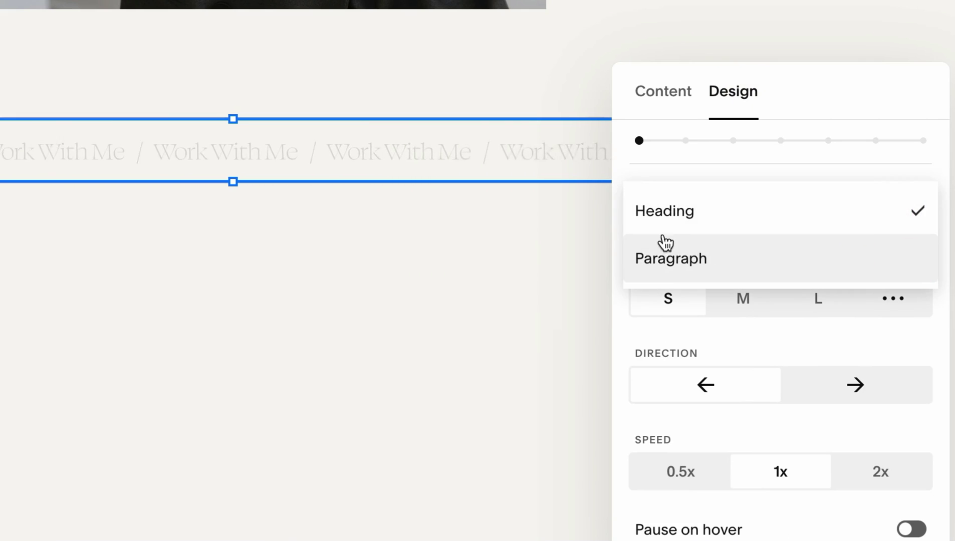
pyautogui.click(707, 229)
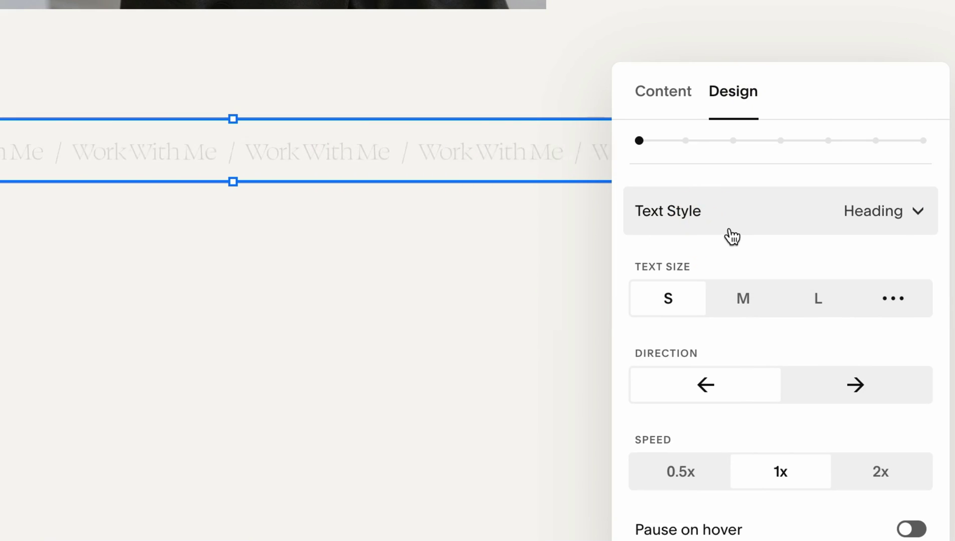
pyautogui.scroll(-3, 713, 226)
pyautogui.scroll(1, 726, 236)
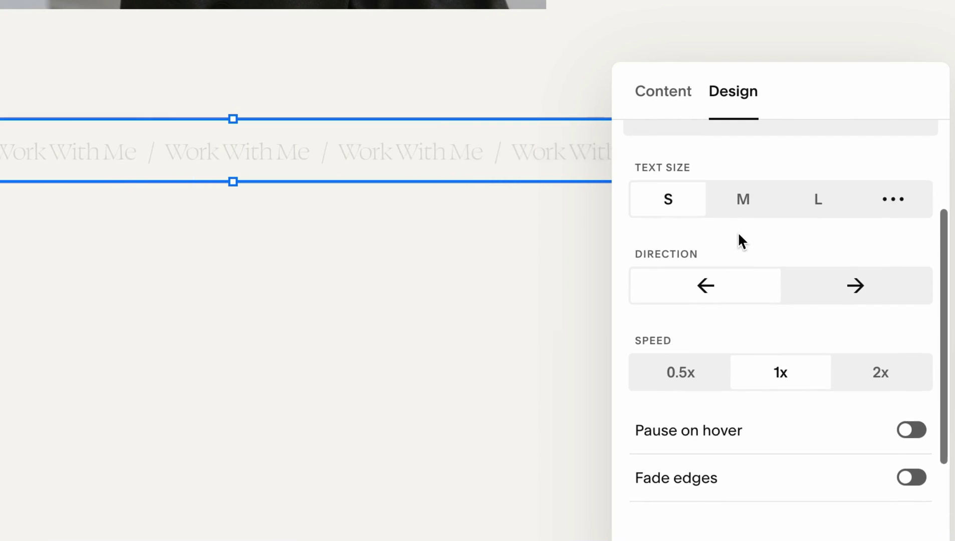
pyautogui.click(891, 220)
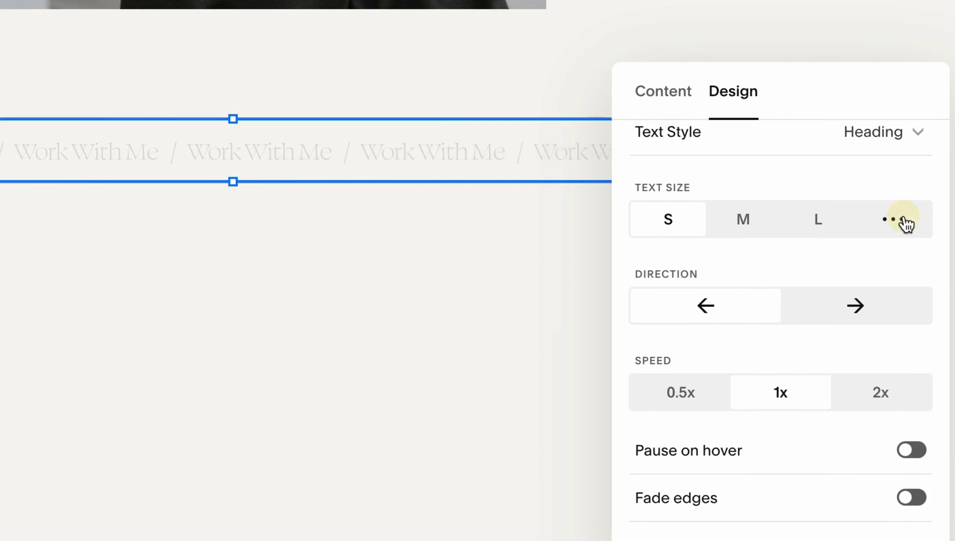
pyautogui.moveTo(694, 299)
pyautogui.mouseDown()
pyautogui.moveTo(705, 300)
pyautogui.moveTo(677, 299)
pyautogui.mouseUp()
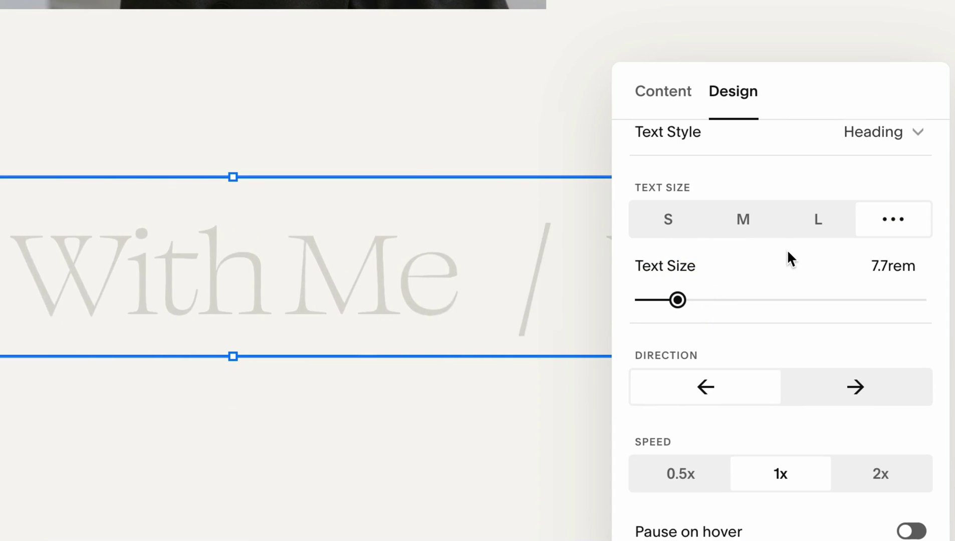
# Keep the leftward scroll direction and set the marquee speed to 0.5x.
pyautogui.scroll(-2, 788, 258)
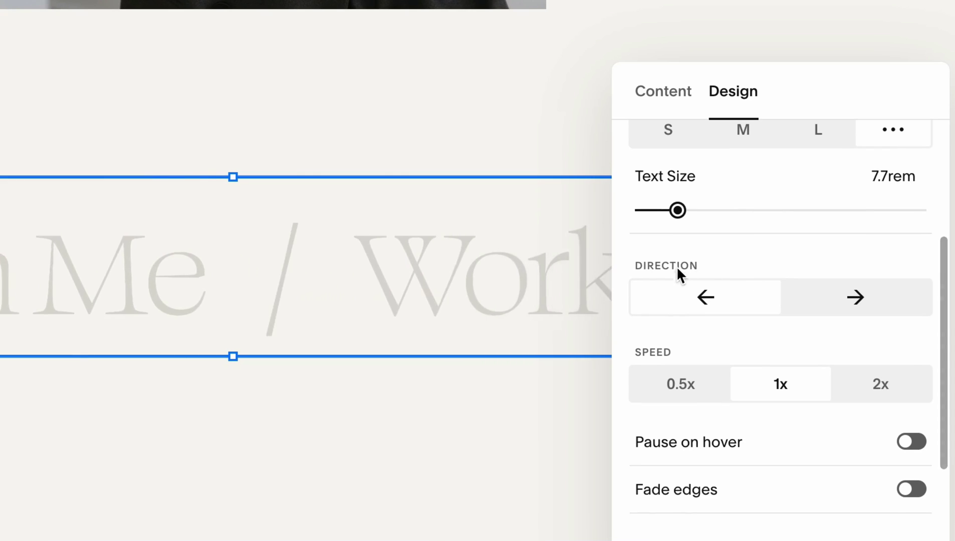
pyautogui.click(846, 303)
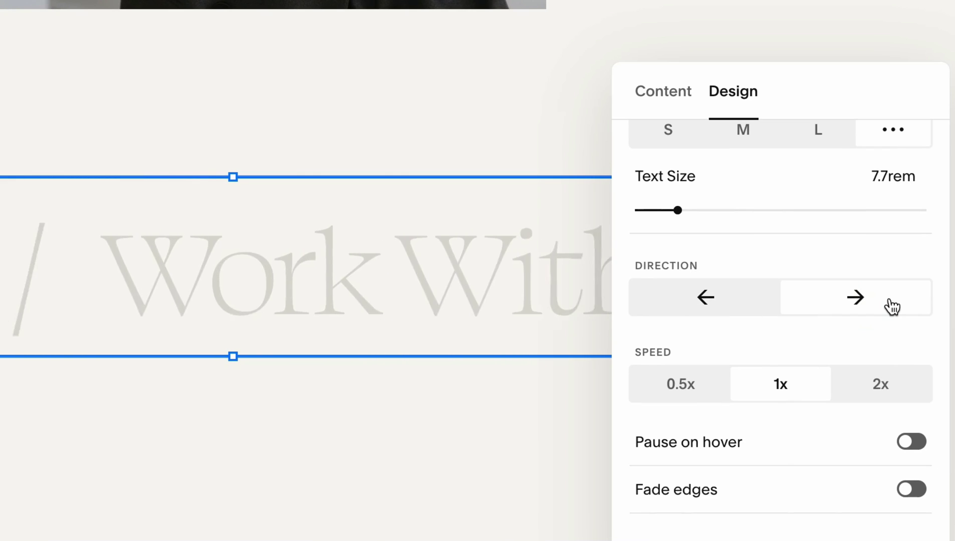
pyautogui.click(697, 301)
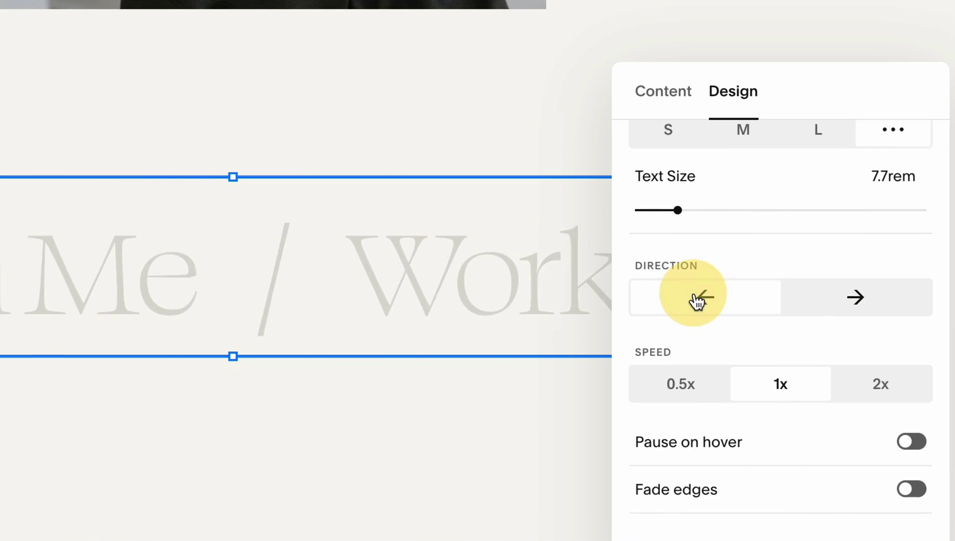
pyautogui.scroll(-3, 717, 316)
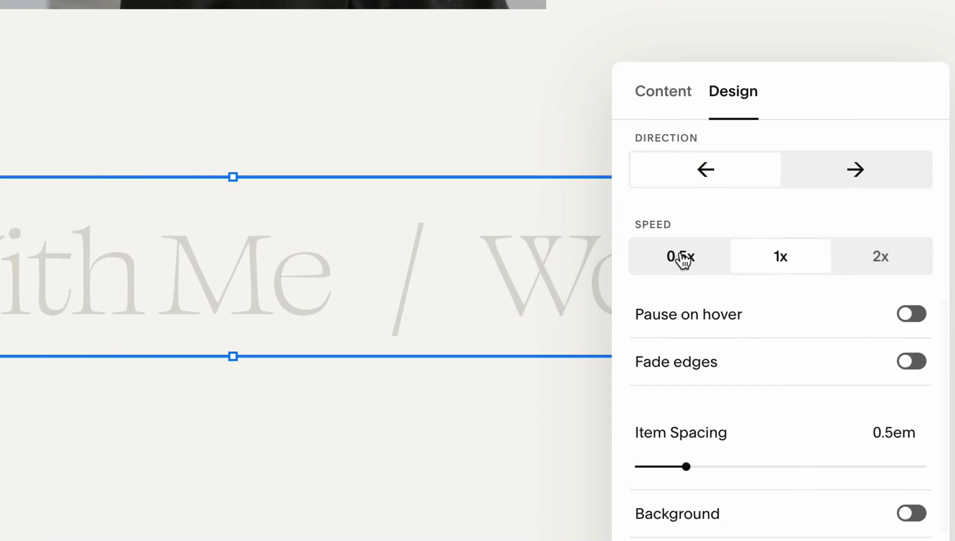
pyautogui.click(682, 258)
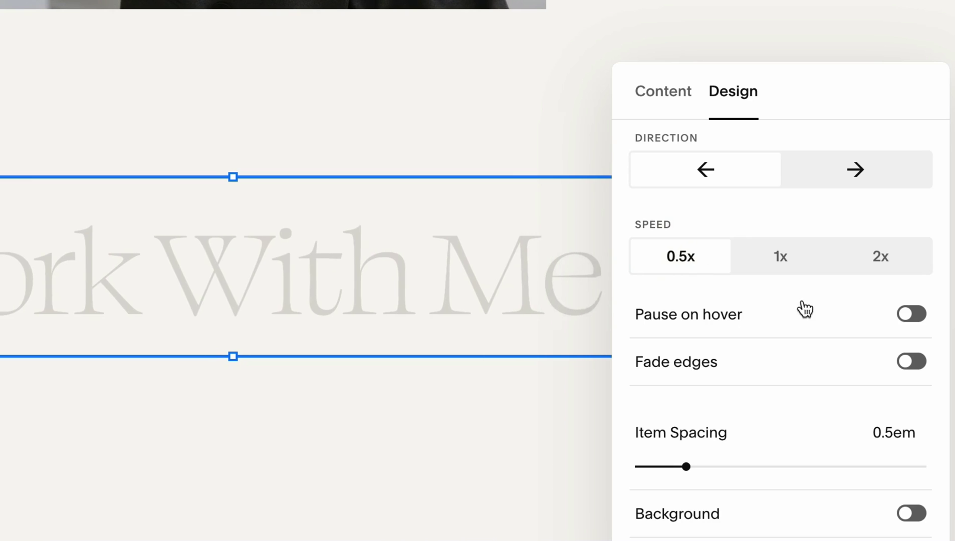
pyautogui.scroll(-2, 804, 309)
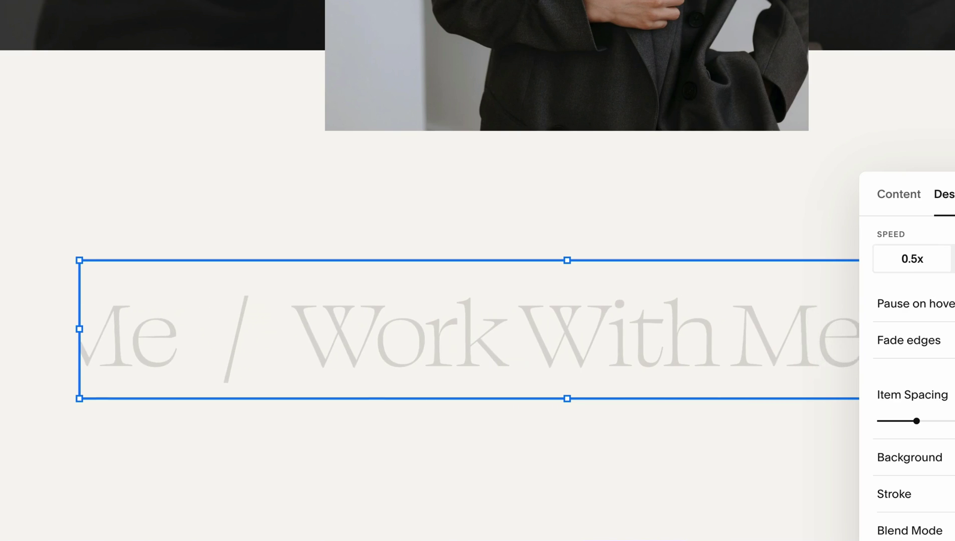
# Set the marquee item spacing to 0.7em.
pyautogui.click(898, 194)
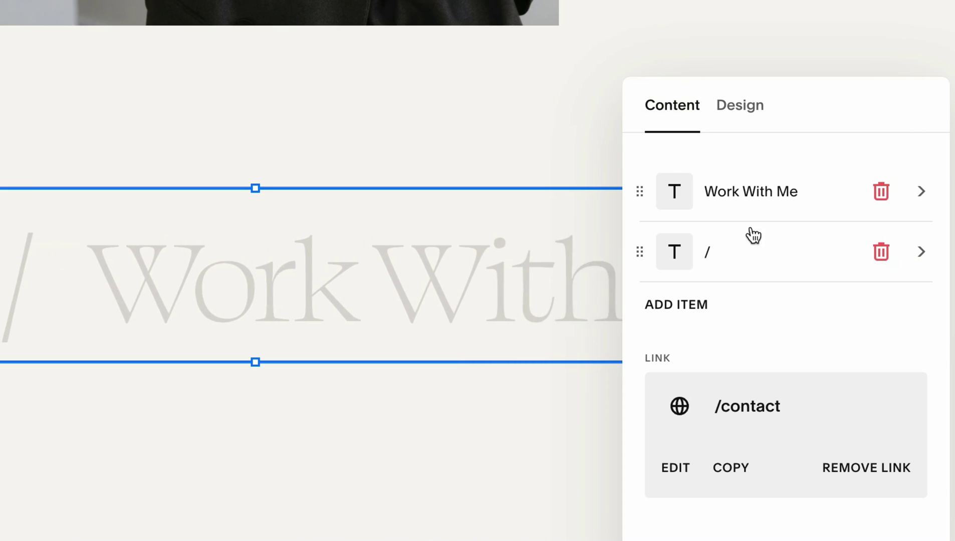
pyautogui.click(749, 118)
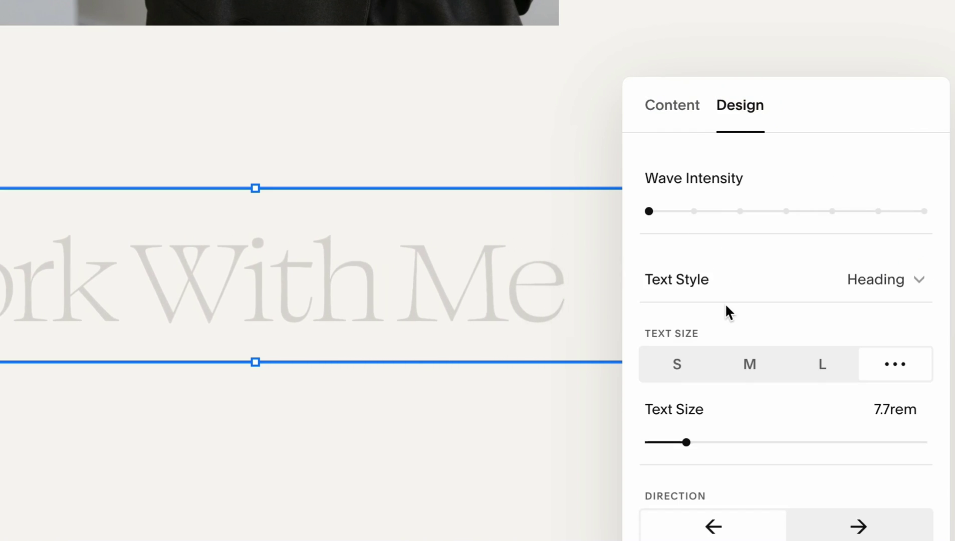
pyautogui.scroll(-7, 771, 418)
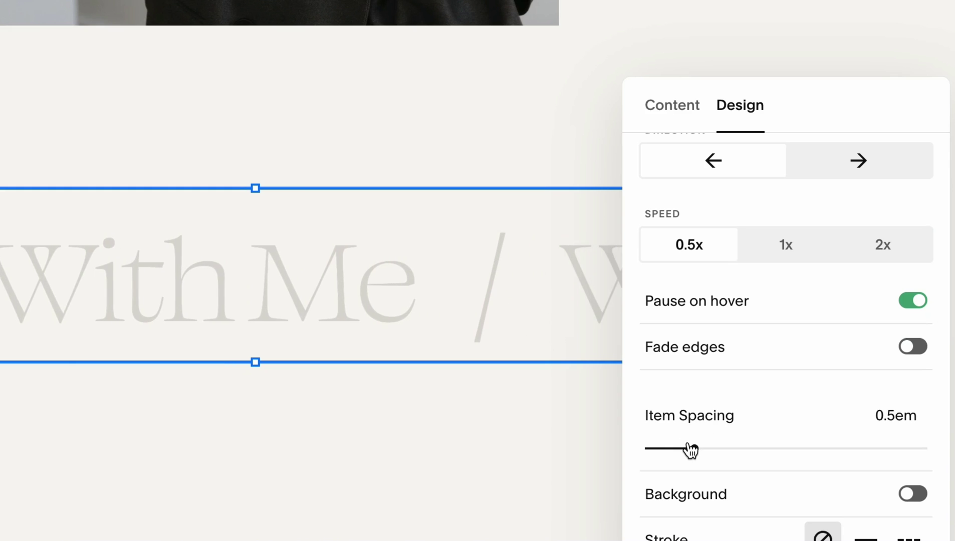
pyautogui.moveTo(691, 450); pyautogui.dragTo(784, 445)
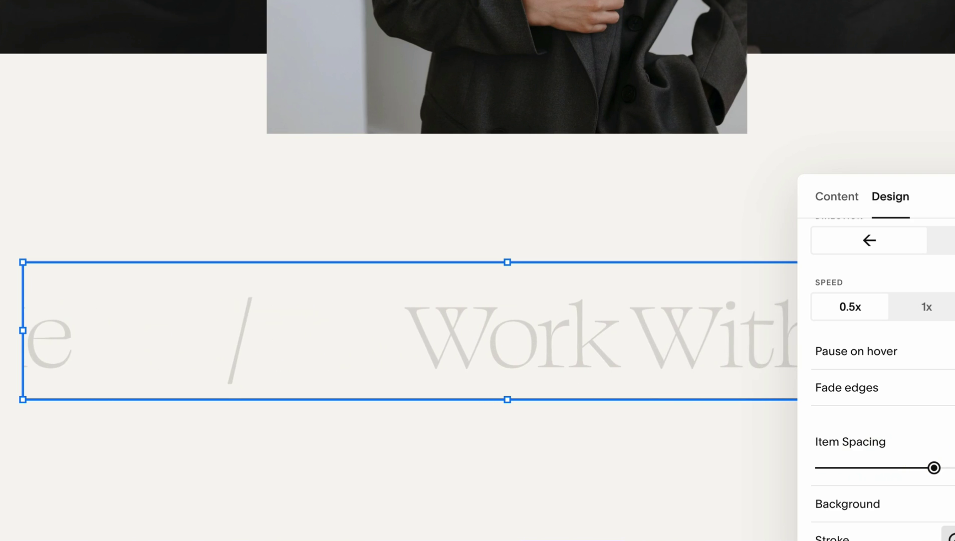
pyautogui.moveTo(933, 467); pyautogui.dragTo(869, 464)
# Try a background fill on the marquee, then remove it again.
pyautogui.scroll(-2, 869, 464)
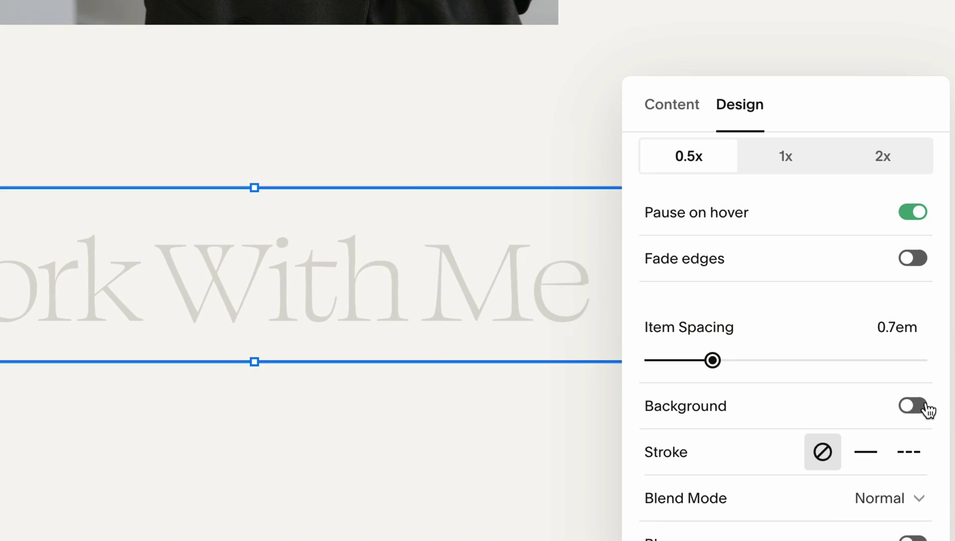
pyautogui.click(912, 406)
pyautogui.scroll(5, 831, 441)
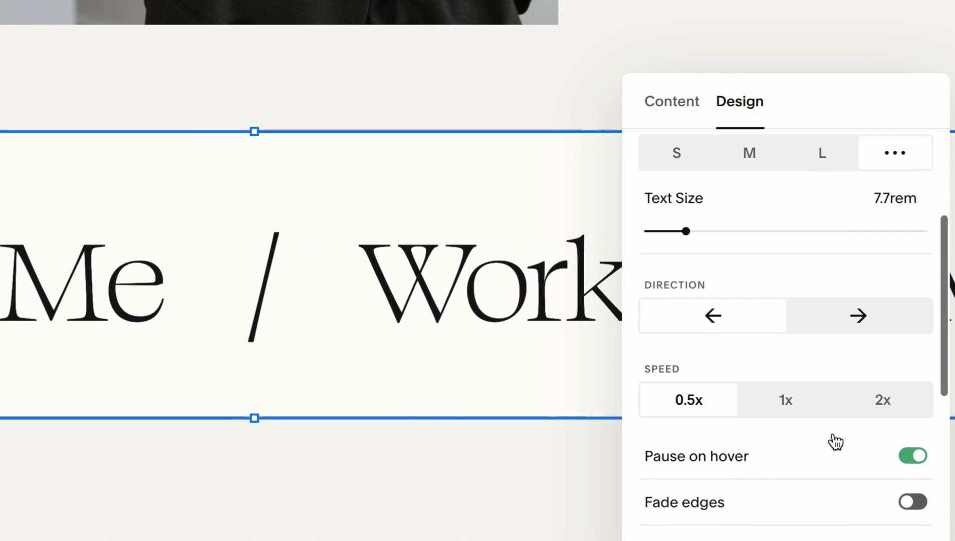
pyautogui.click(914, 457)
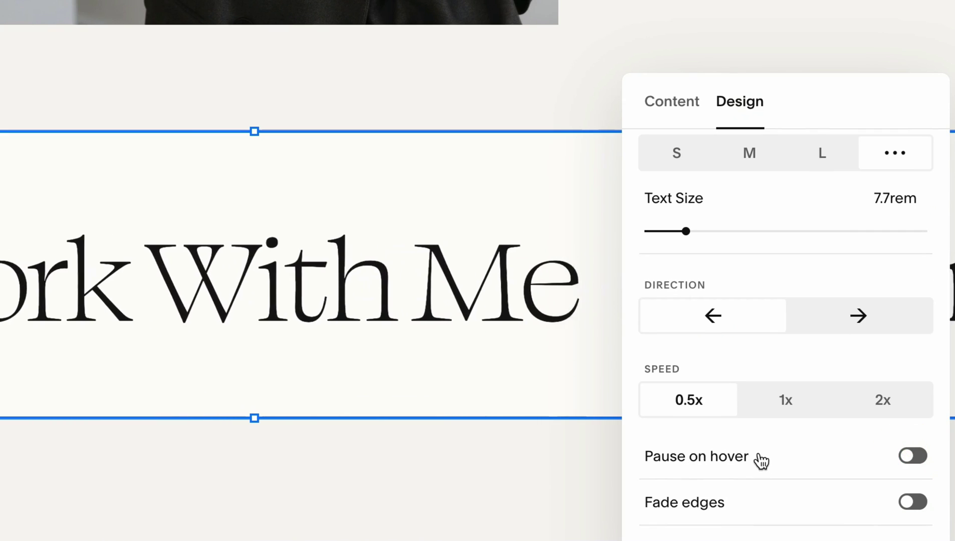
pyautogui.scroll(-5, 841, 439)
pyautogui.click(909, 375)
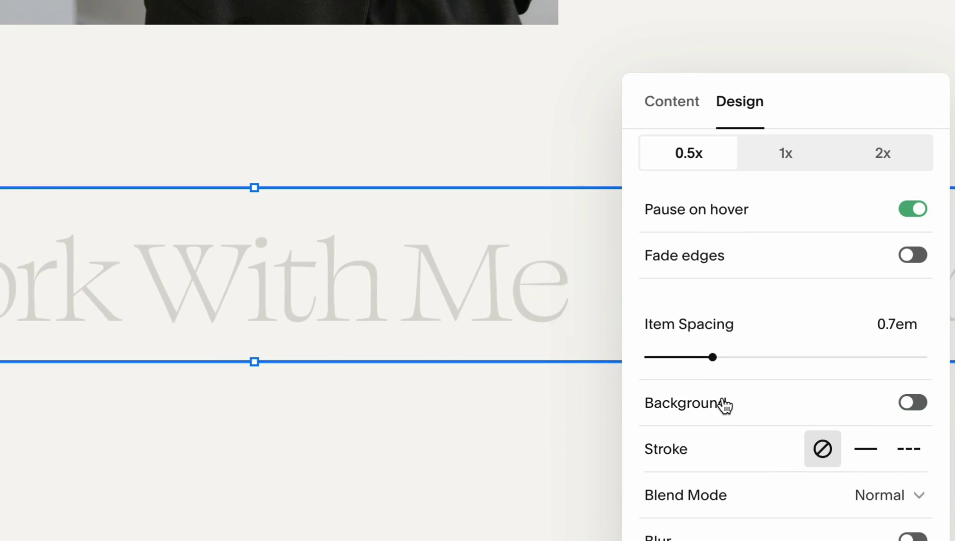
# Try a solid stroke, leave the marquee without a border, and enable blur.
pyautogui.click(863, 458)
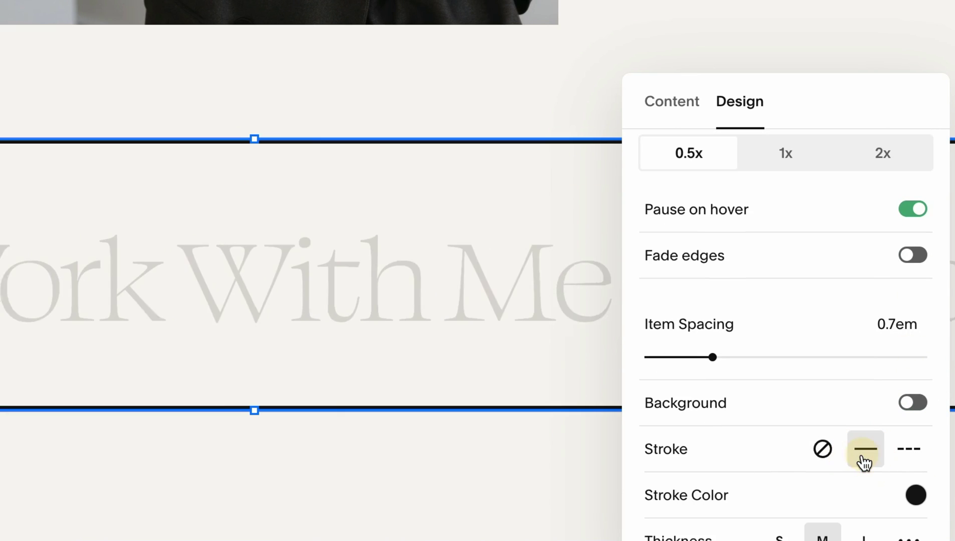
pyautogui.scroll(-3, 840, 441)
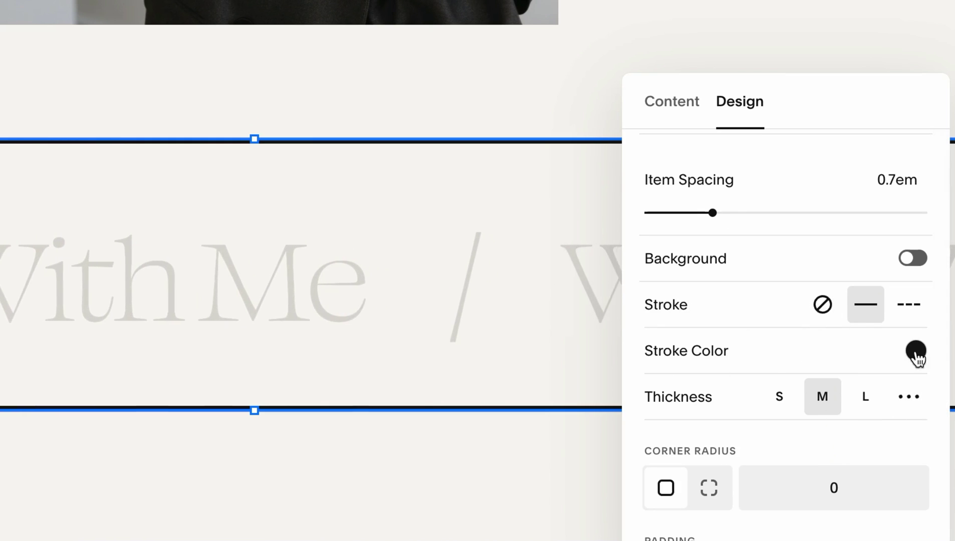
pyautogui.scroll(-3, 781, 410)
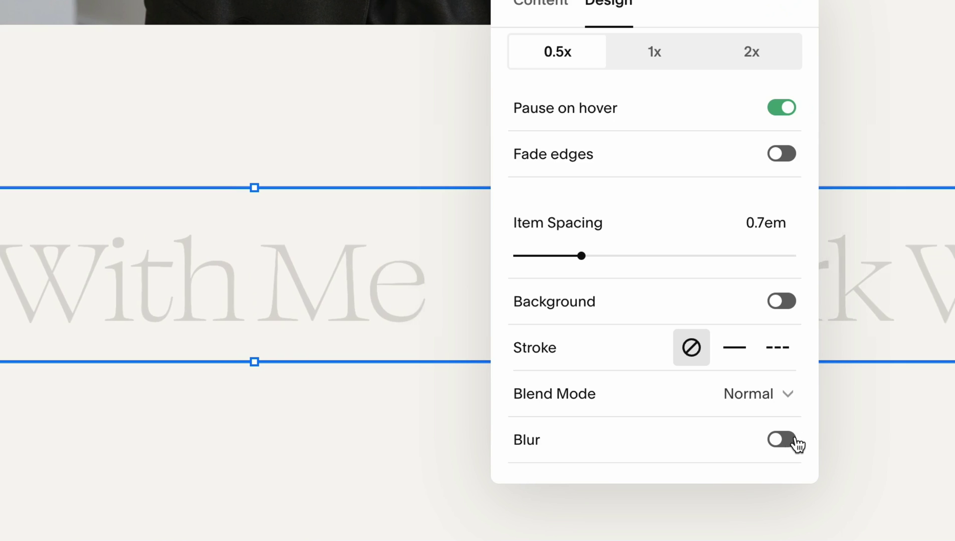
pyautogui.click(785, 442)
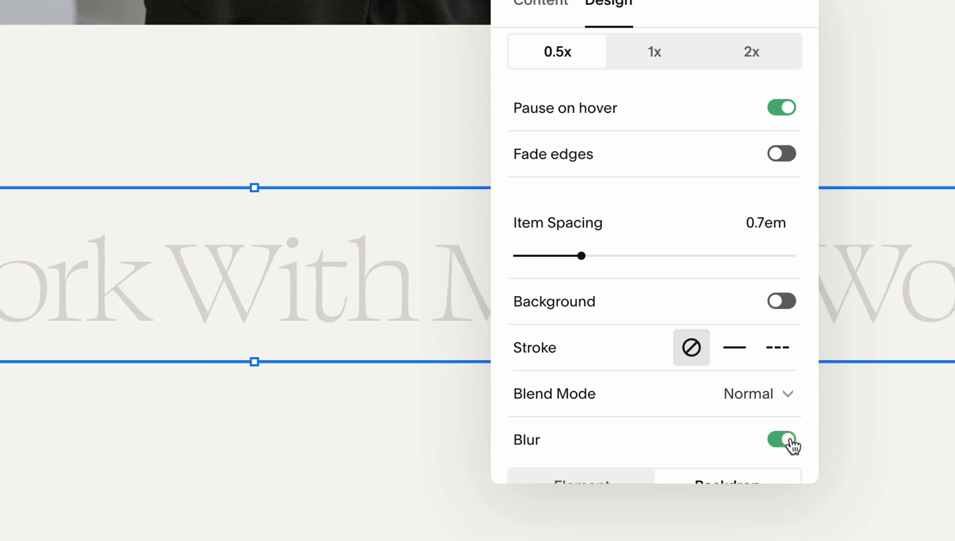
# Set the marquee blur amount to 0px in Backdrop mode.
pyautogui.scroll(-3, 653, 427)
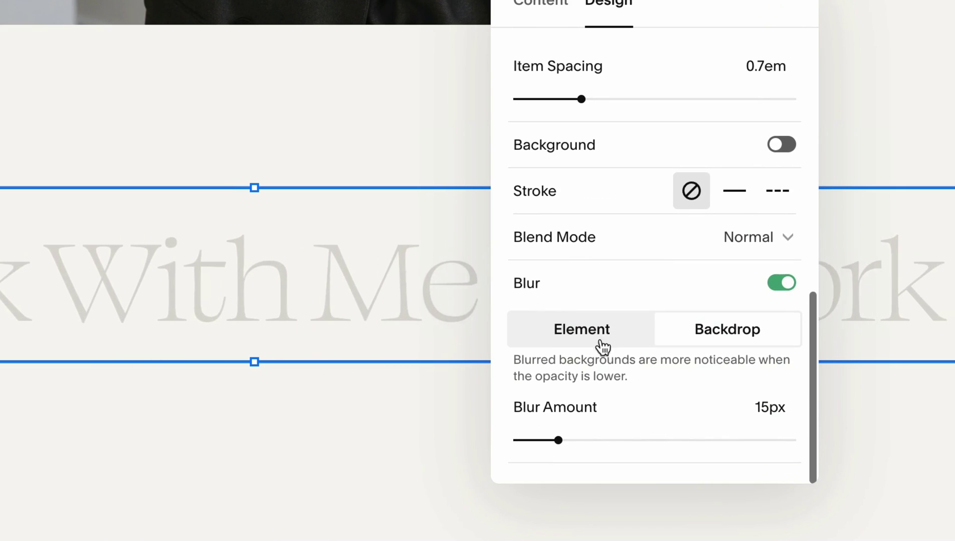
pyautogui.click(596, 331)
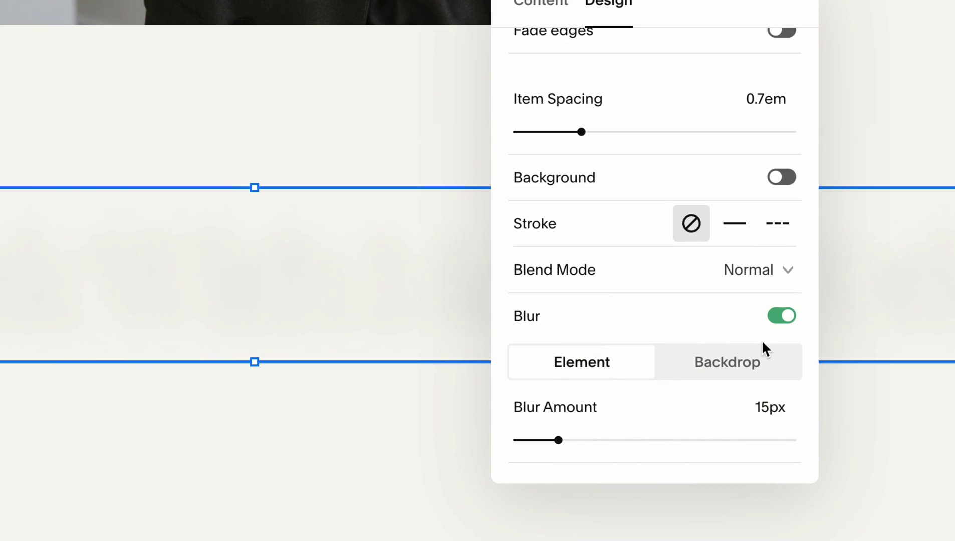
pyautogui.moveTo(560, 438); pyautogui.dragTo(536, 437)
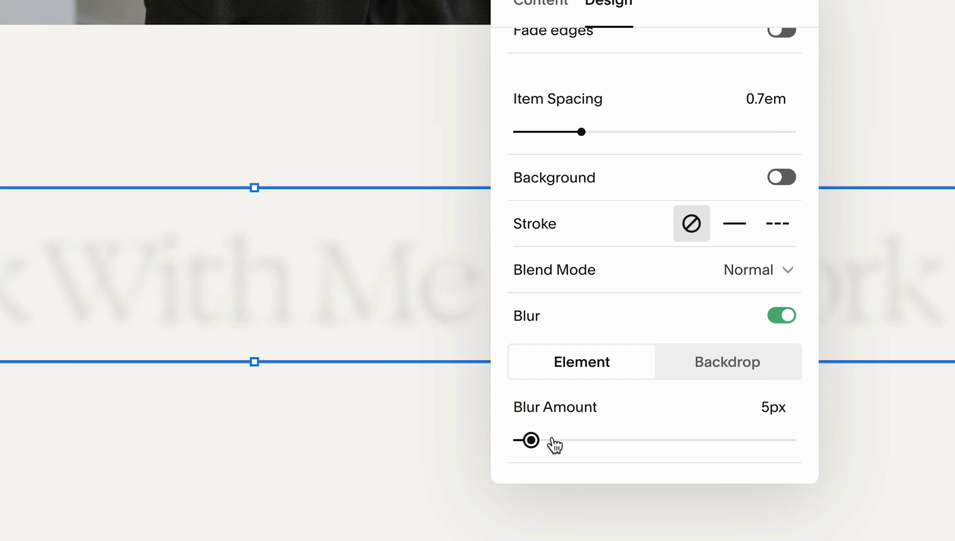
pyautogui.click(530, 439)
pyautogui.moveTo(530, 439); pyautogui.dragTo(484, 439)
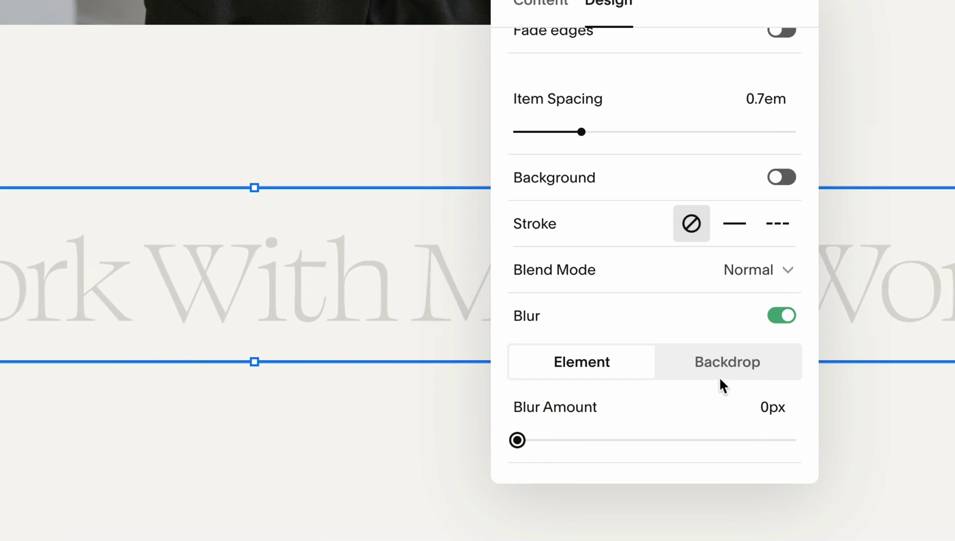
pyautogui.click(742, 373)
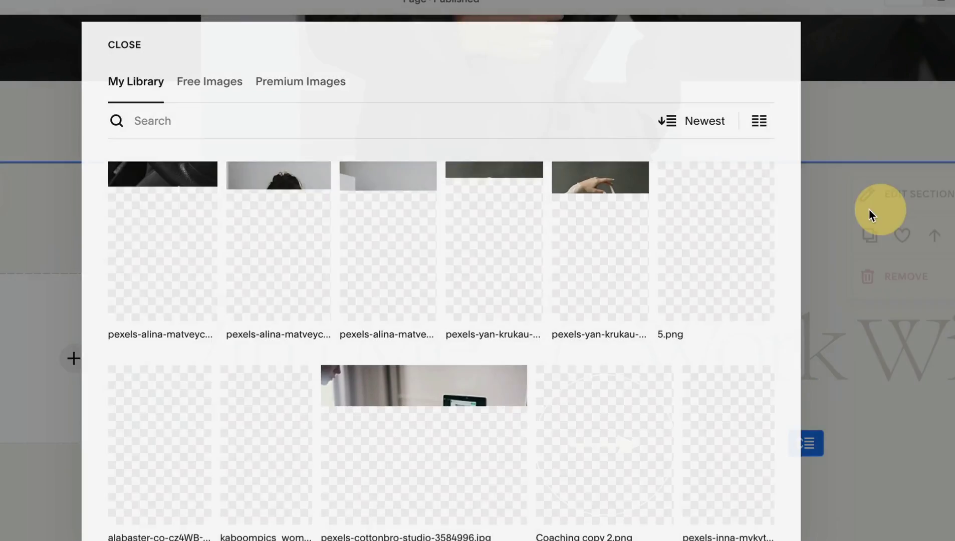
# Set the portrait photo as the Work With Me section's background.
pyautogui.click(869, 208)
pyautogui.click(896, 201)
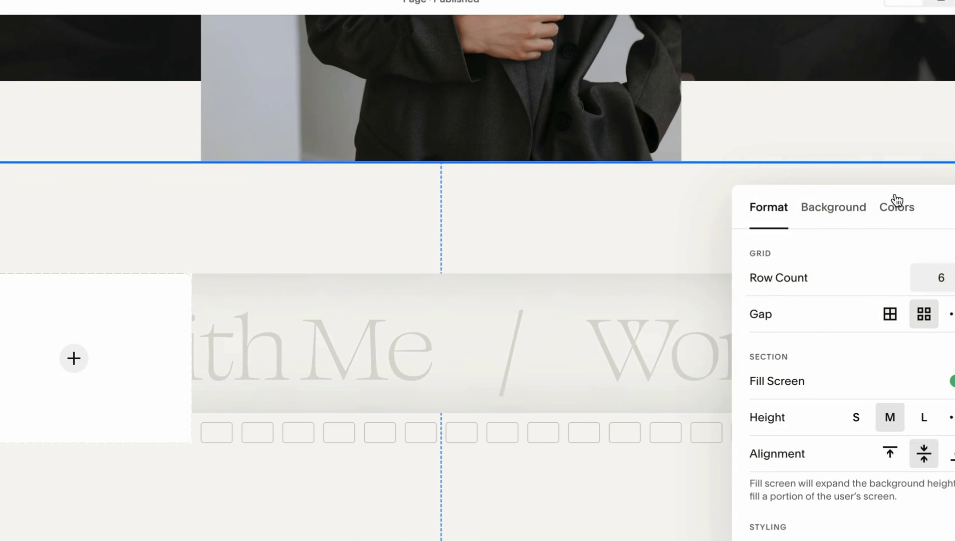
pyautogui.click(848, 210)
pyautogui.click(73, 373)
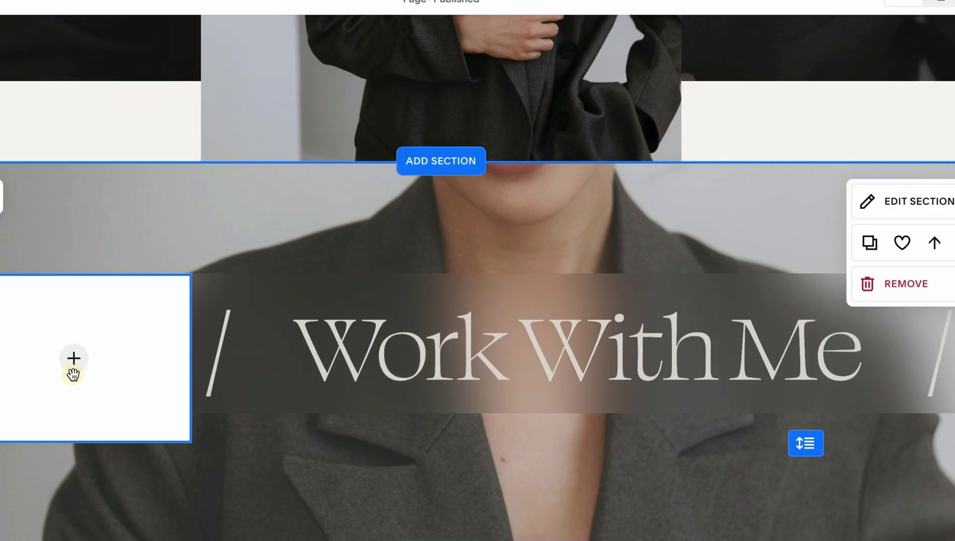
# Delete the empty left block and move the Work With Me marquee lower.
pyautogui.click(243, 239)
pyautogui.moveTo(576, 367); pyautogui.dragTo(582, 359)
pyautogui.click(621, 441)
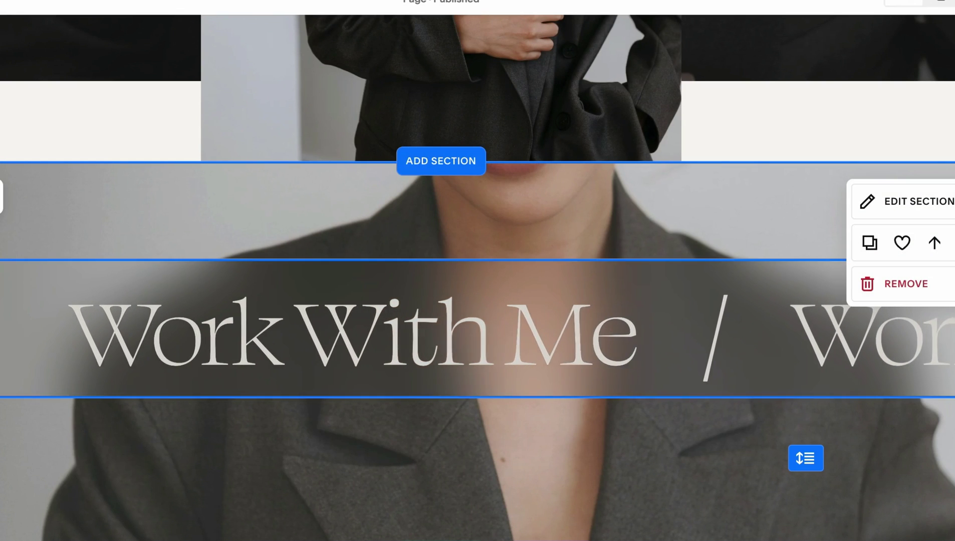
pyautogui.moveTo(666, 403); pyautogui.dragTo(661, 423)
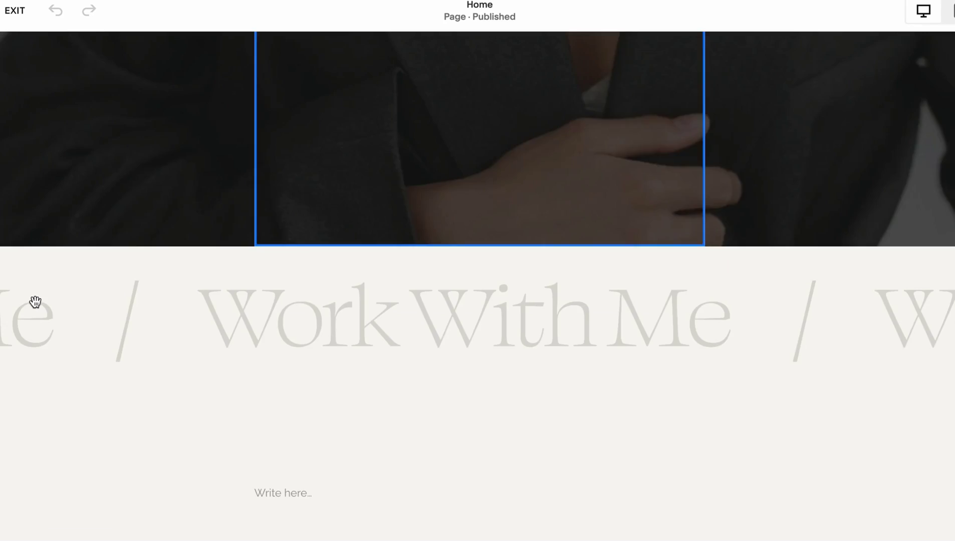
# Replace the rotating images block with a gallery block filled from the image library.
pyautogui.scroll(-3, 523, 283)
pyautogui.scroll(-6, 523, 284)
pyautogui.click(320, 160)
pyautogui.click(107, 87)
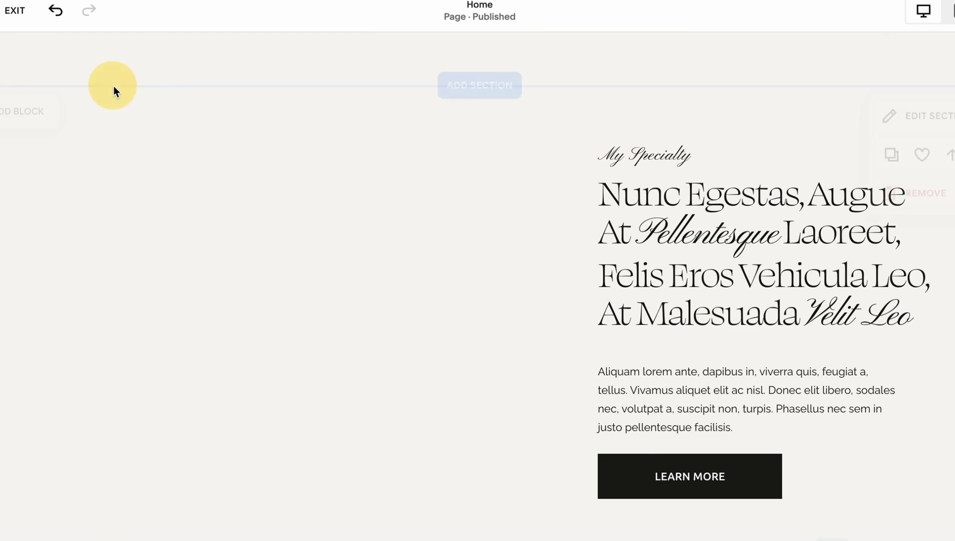
pyautogui.click(31, 119)
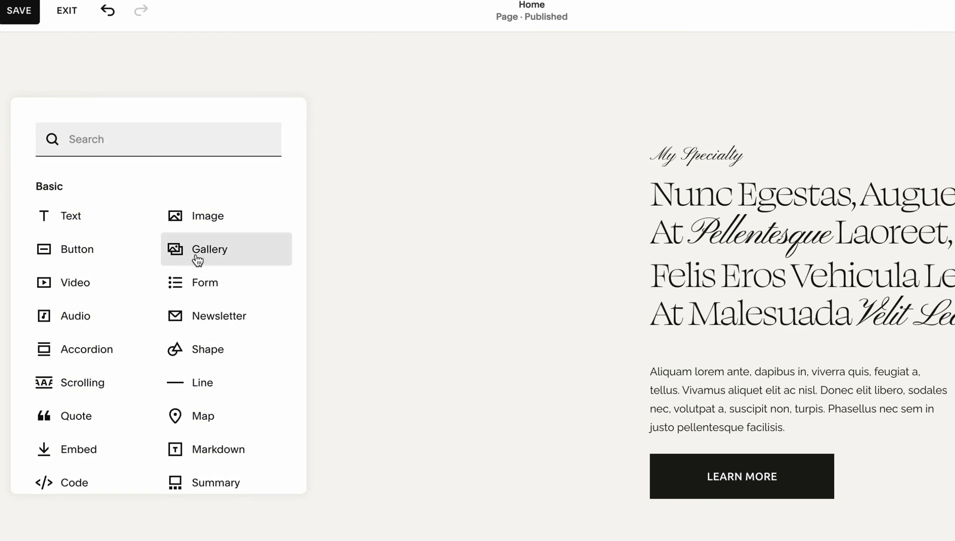
pyautogui.click(230, 253)
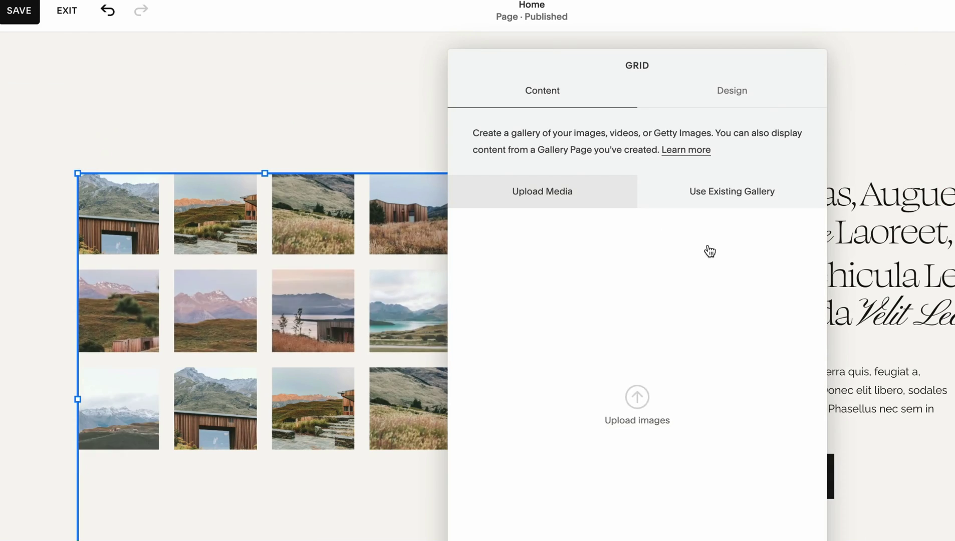
pyautogui.click(805, 539)
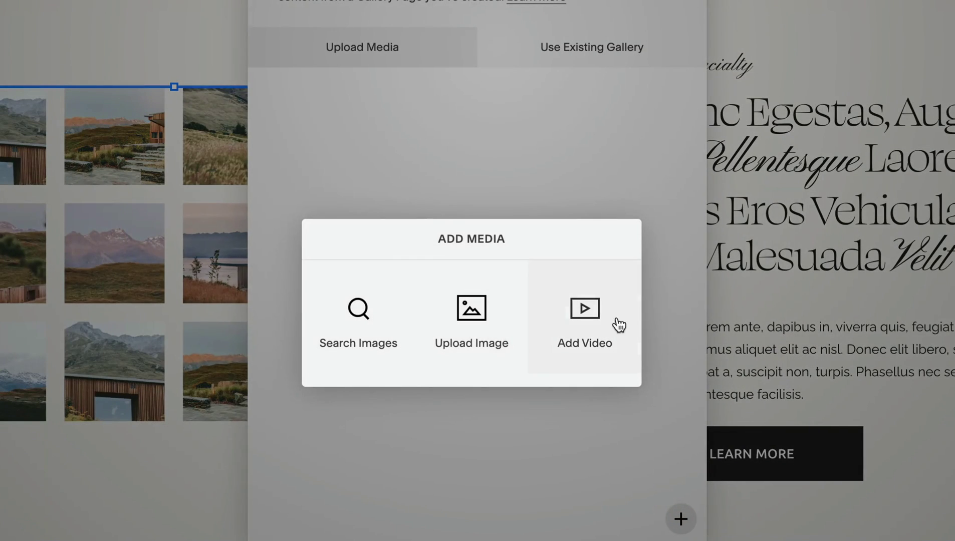
pyautogui.click(373, 330)
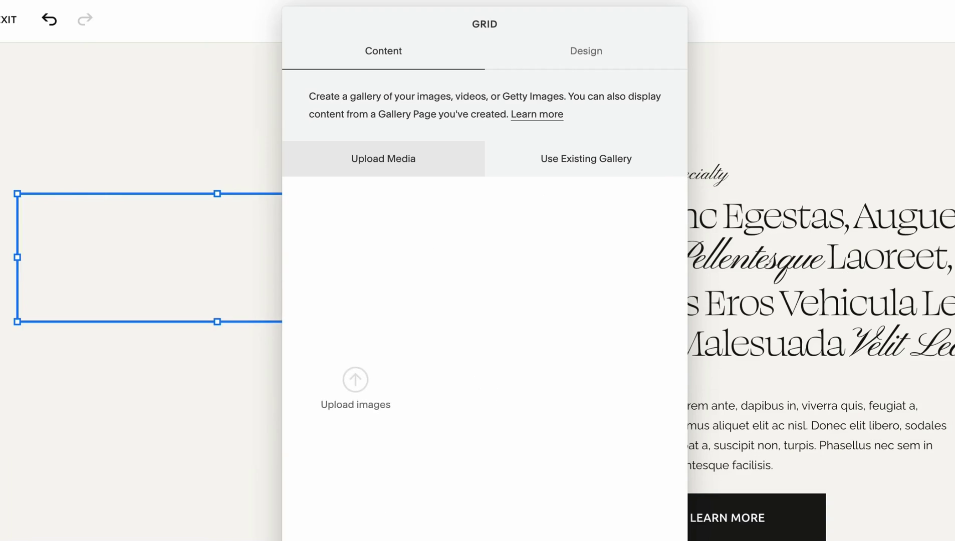
# Change the gallery layout to a slideshow.
pyautogui.click(562, 61)
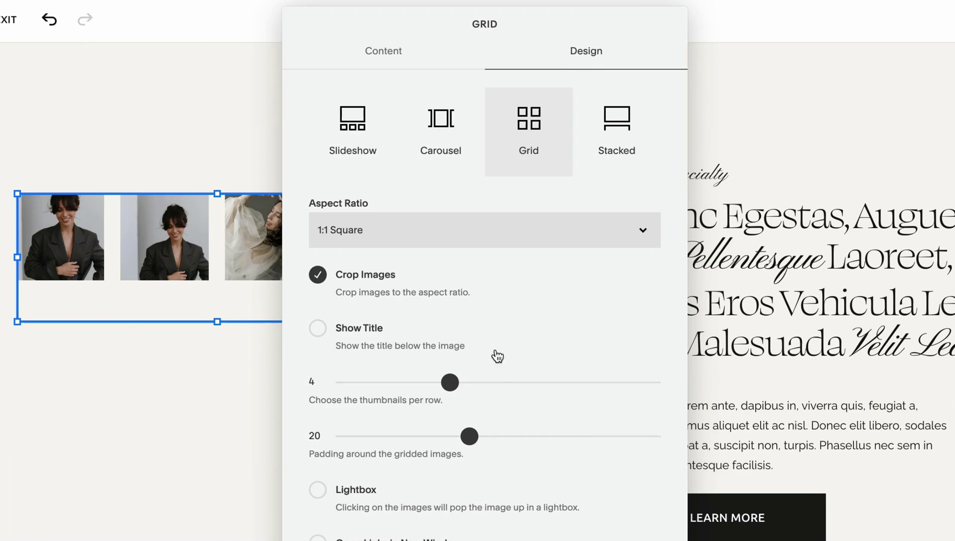
pyautogui.click(355, 130)
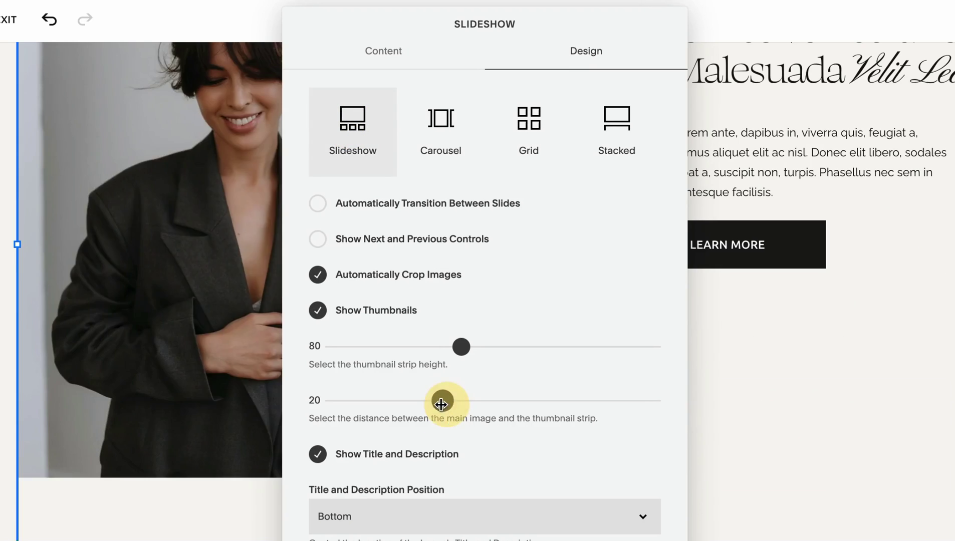
pyautogui.moveTo(441, 399); pyautogui.dragTo(358, 400)
pyautogui.click(224, 496)
pyautogui.scroll(1, 240, 401)
pyautogui.click(249, 302)
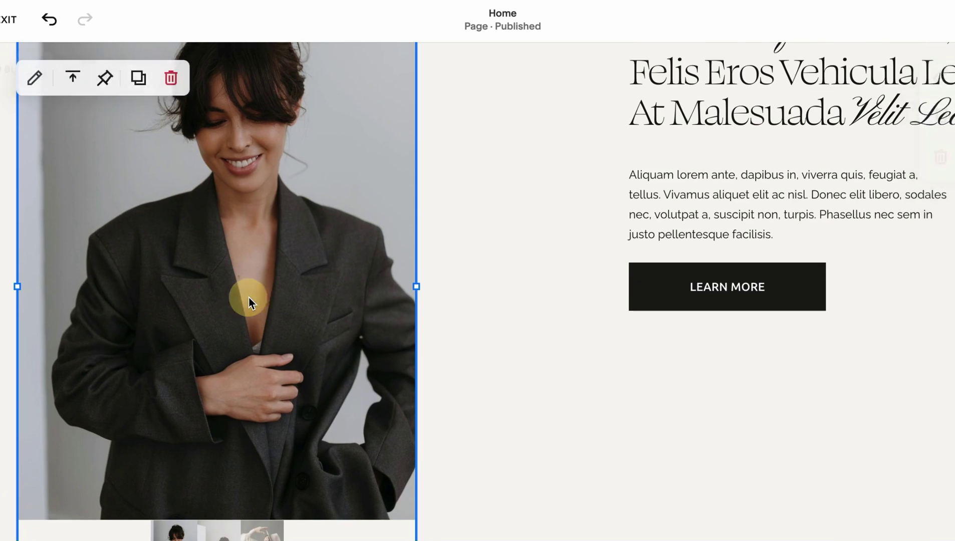
# Hide slideshow thumbnails, titles and descriptions, and autoplay slides every 4 seconds.
pyautogui.scroll(4, 248, 302)
pyautogui.click(35, 124)
pyautogui.scroll(-3, 316, 446)
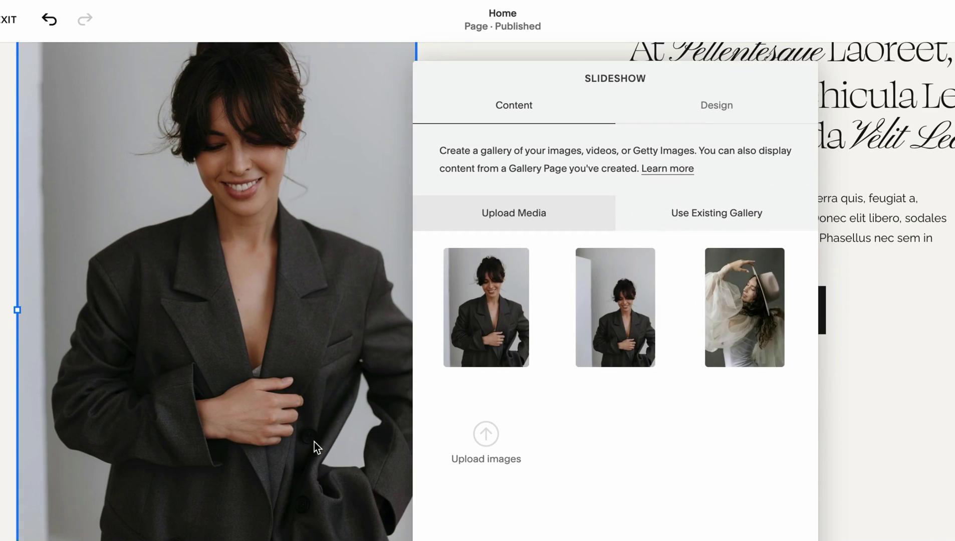
pyautogui.click(715, 106)
pyautogui.scroll(-2, 615, 388)
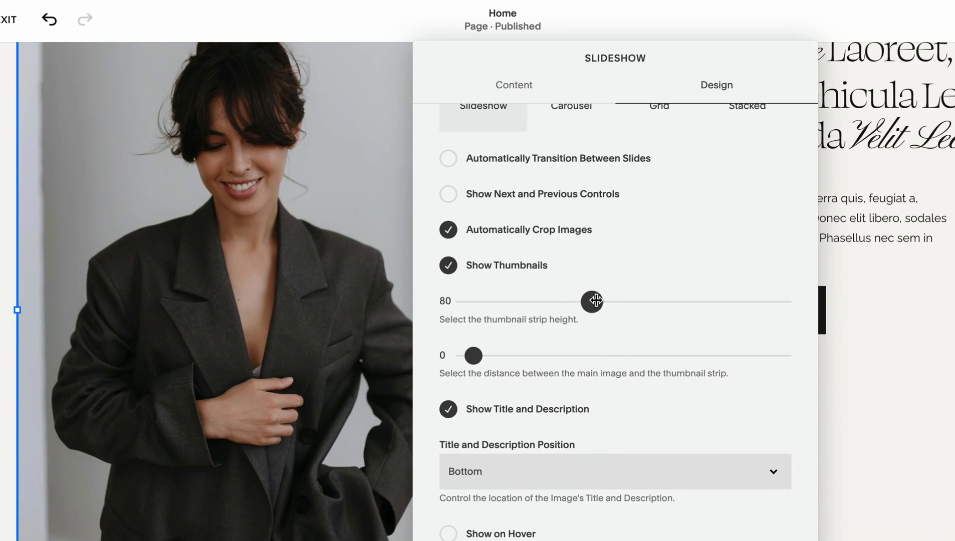
pyautogui.moveTo(590, 301); pyautogui.dragTo(526, 302)
pyautogui.click(448, 265)
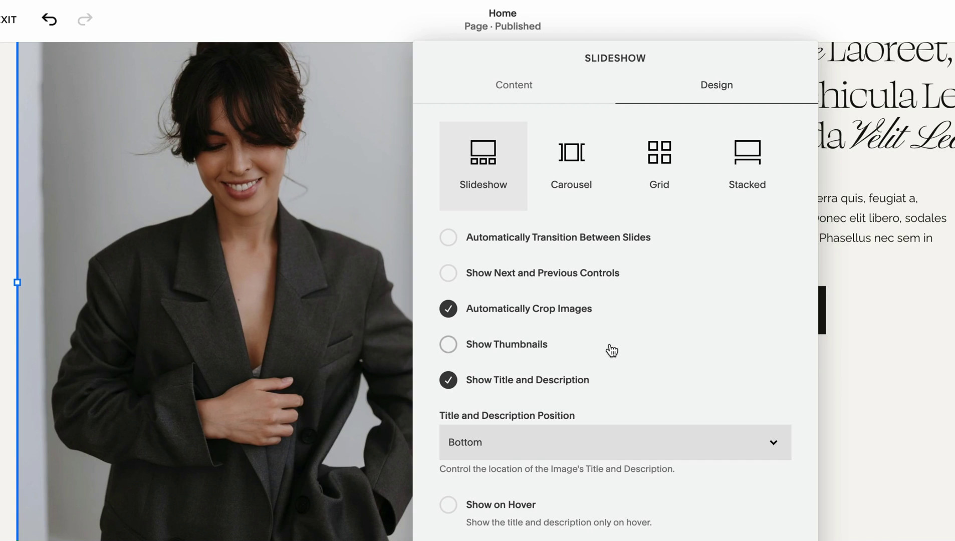
pyautogui.click(448, 381)
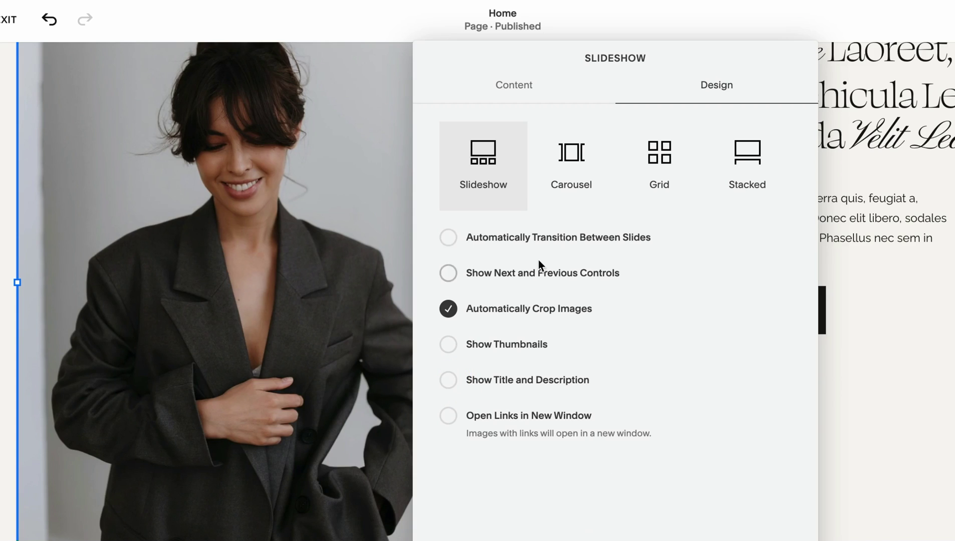
pyautogui.click(448, 239)
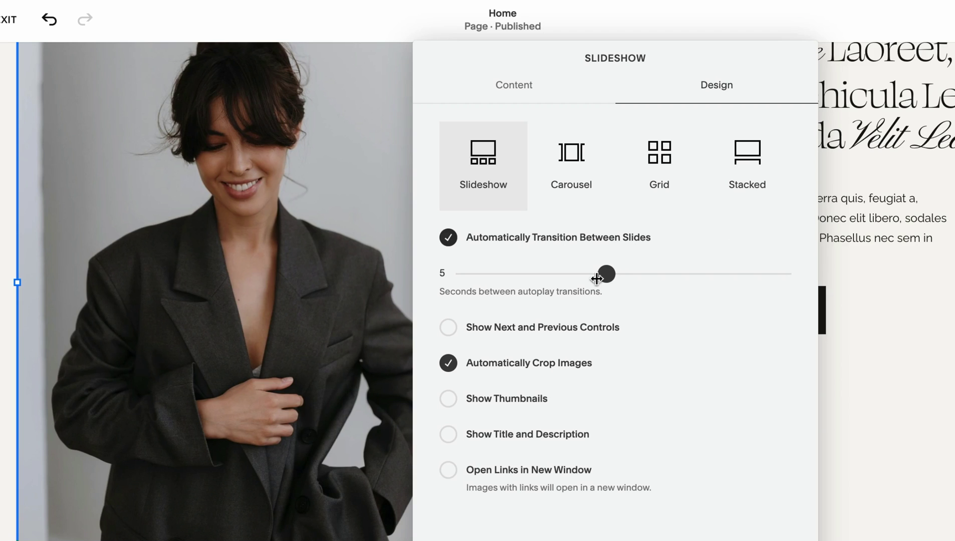
pyautogui.moveTo(604, 274); pyautogui.dragTo(589, 274)
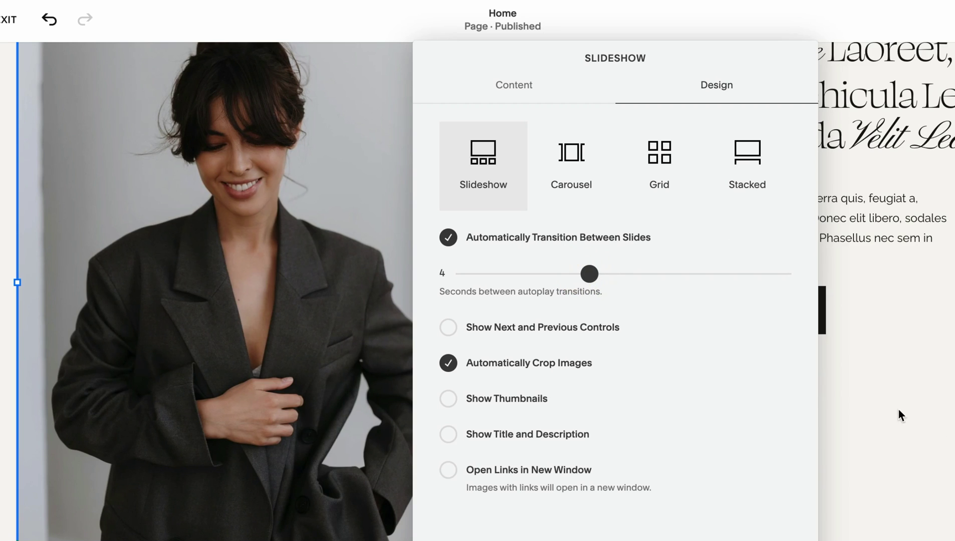
# Move the heading and text group left, closer to the slideshow.
pyautogui.click(319, 284)
pyautogui.click(536, 381)
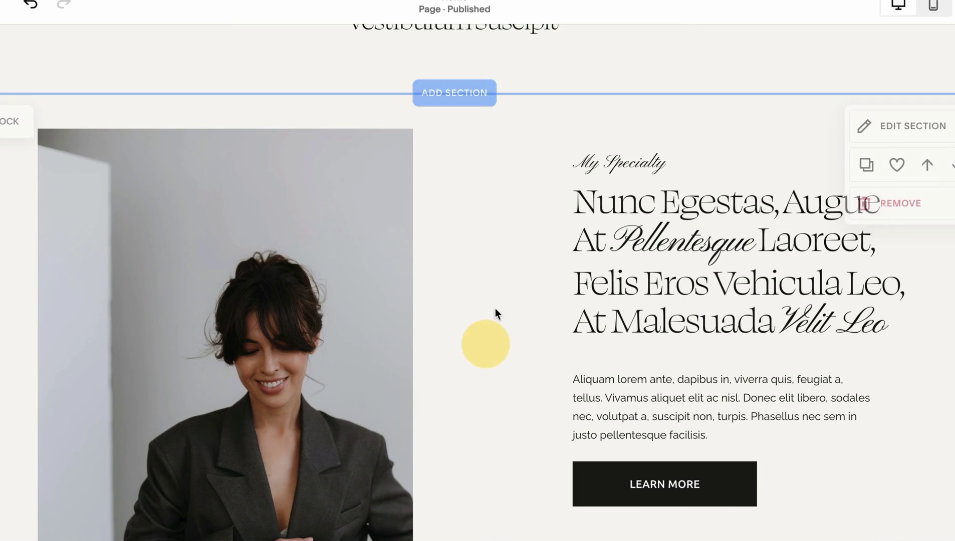
pyautogui.click(520, 159)
pyautogui.moveTo(721, 481); pyautogui.dragTo(448, 299)
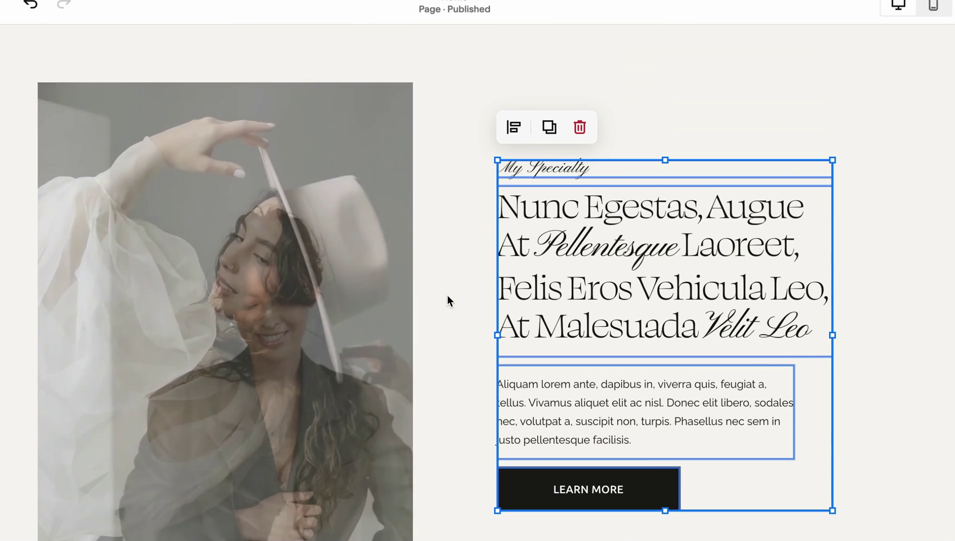
pyautogui.scroll(-3, 342, 331)
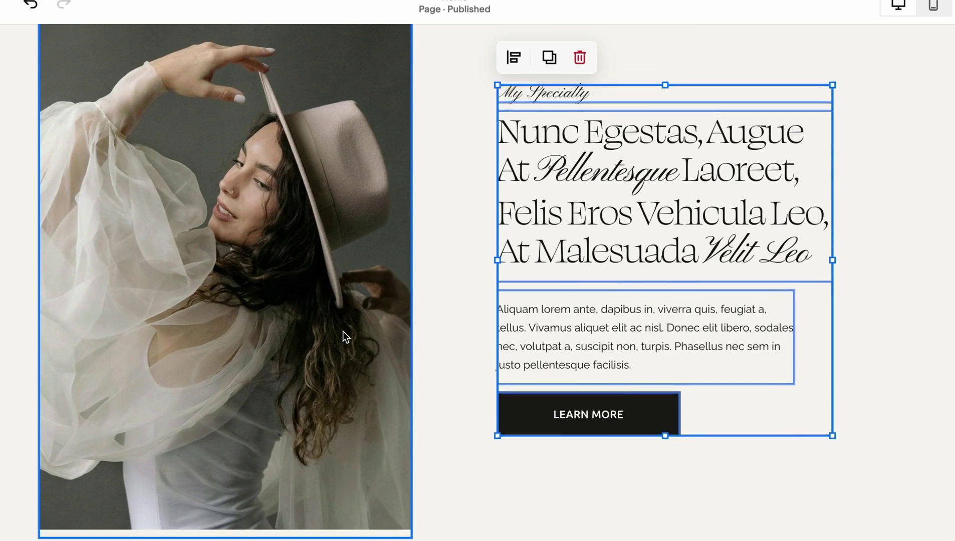
pyautogui.scroll(5, 342, 328)
# Reopen the slideshow's image settings to its list of photos.
pyautogui.click(212, 219)
pyautogui.doubleClick(72, 117)
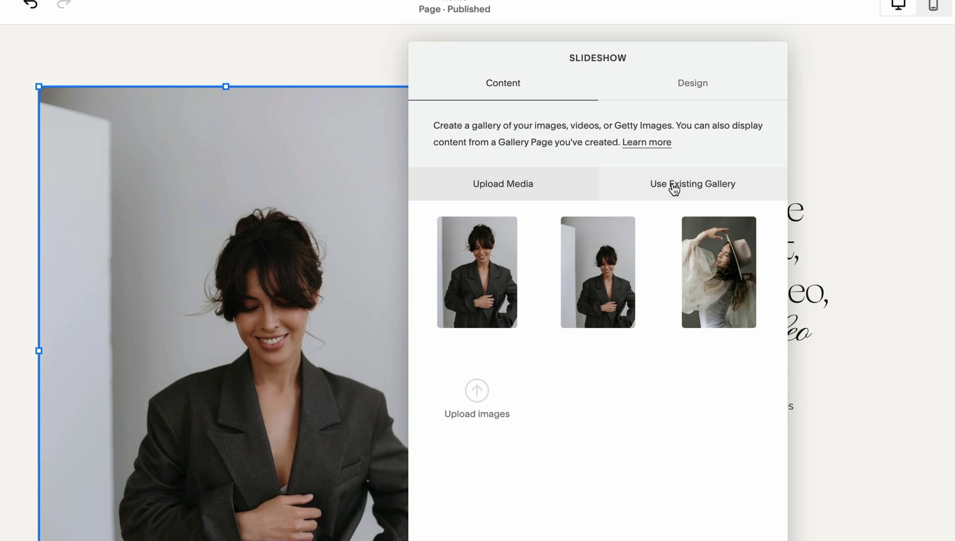
pyautogui.moveTo(477, 250)
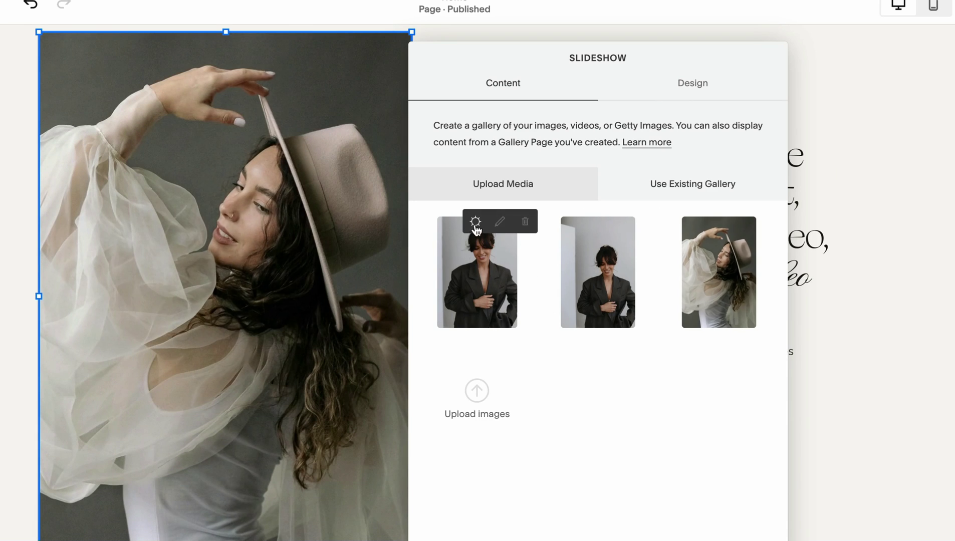
# Crop the first blazer photo to a 4:5 ratio and save it.
pyautogui.click(503, 221)
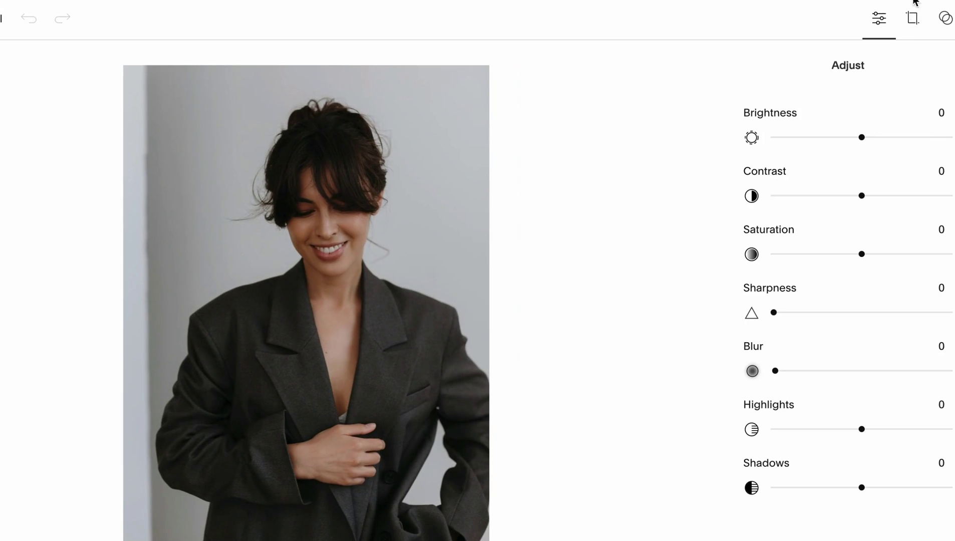
pyautogui.click(913, 20)
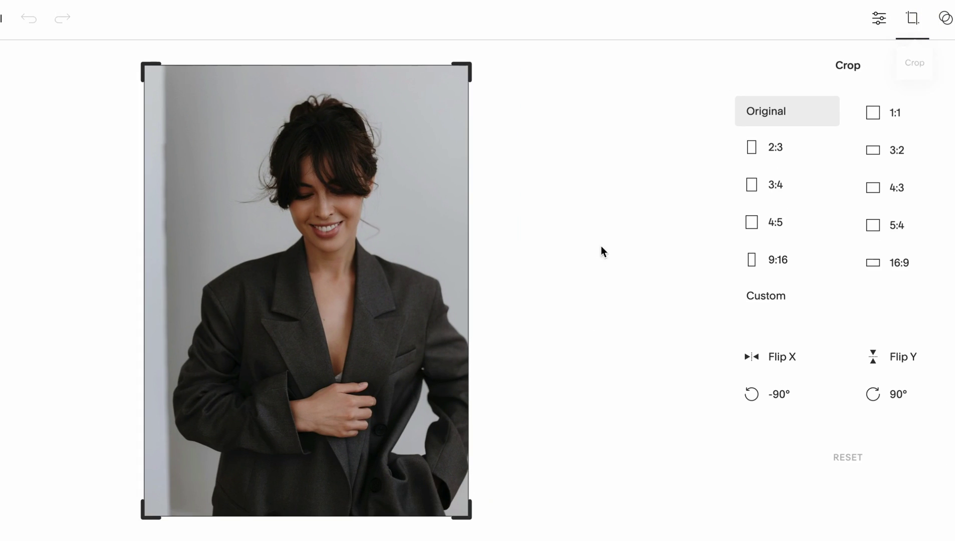
pyautogui.click(804, 228)
pyautogui.moveTo(294, 358); pyautogui.dragTo(295, 351)
pyautogui.press('Escape')
pyautogui.click(496, 335)
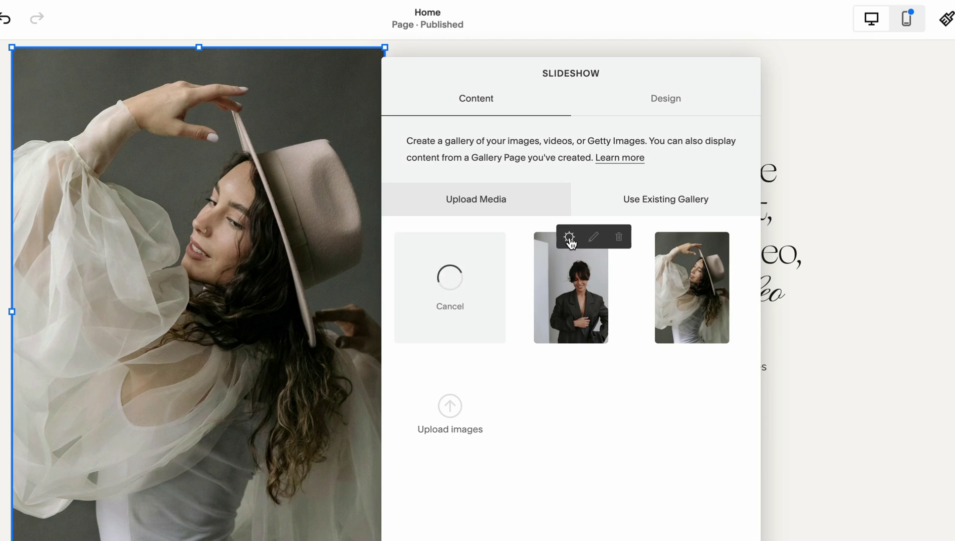
# Crop the second slideshow photo to 4:5 and save it.
pyautogui.click(560, 352)
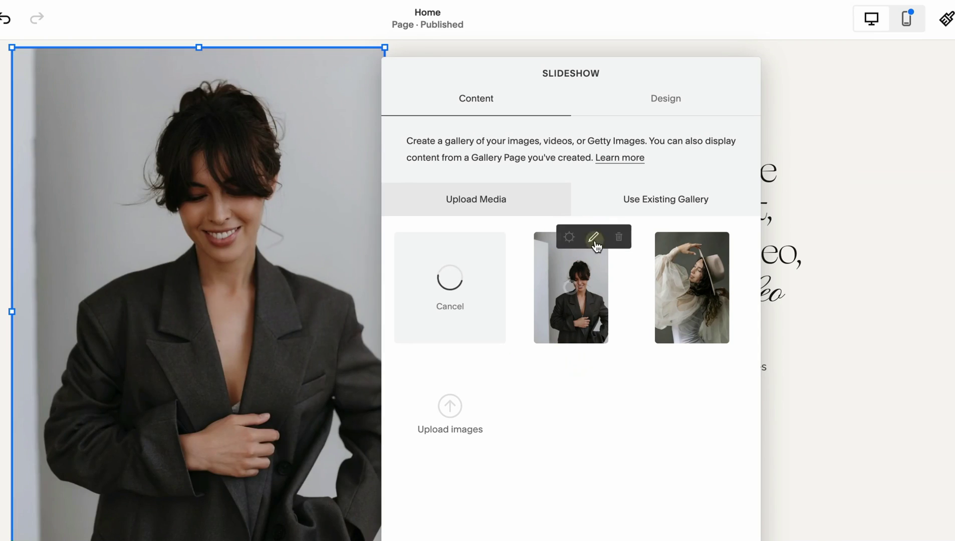
pyautogui.click(570, 237)
pyautogui.click(912, 18)
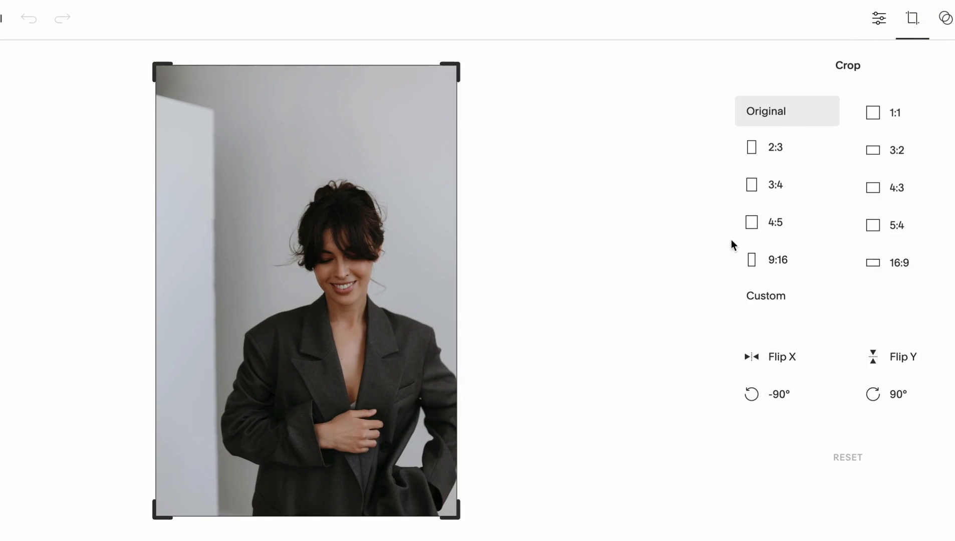
pyautogui.click(806, 231)
pyautogui.press('Escape')
pyautogui.click(489, 333)
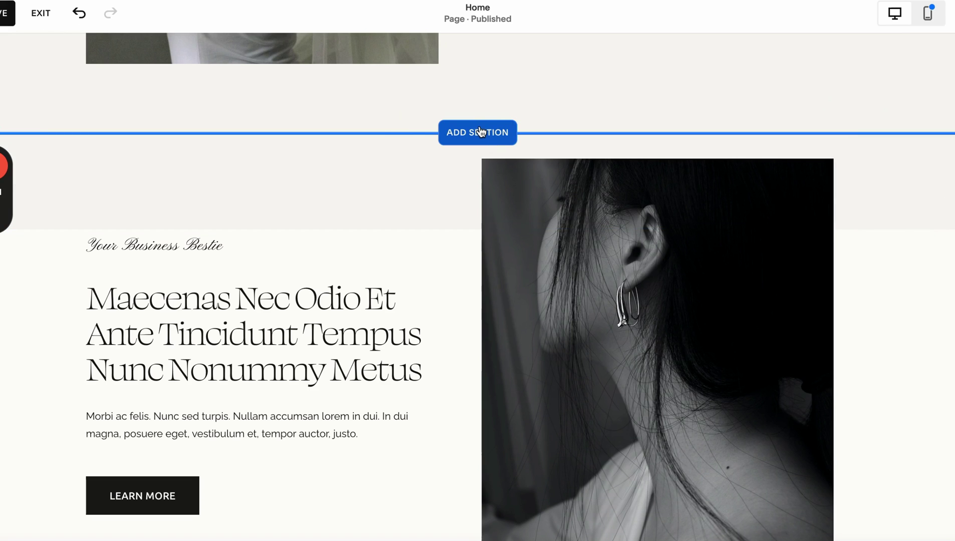
# Add a blank section and place a gallery block near its middle.
pyautogui.click(480, 132)
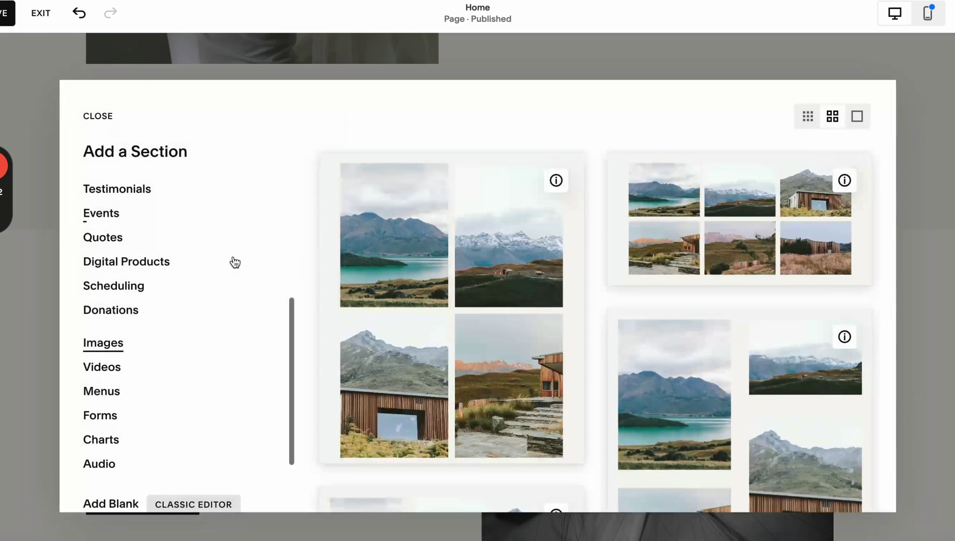
pyautogui.scroll(5, 128, 206)
pyautogui.click(133, 199)
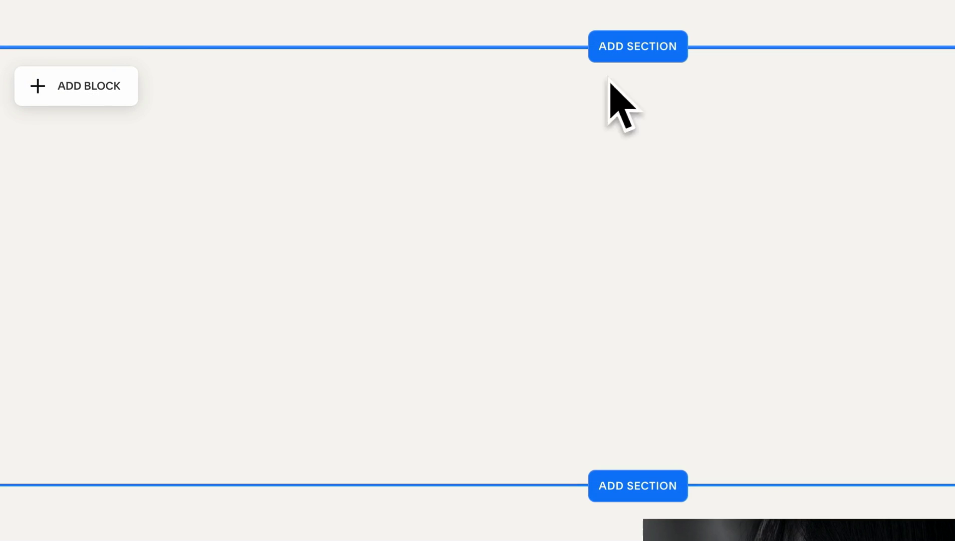
pyautogui.click(37, 95)
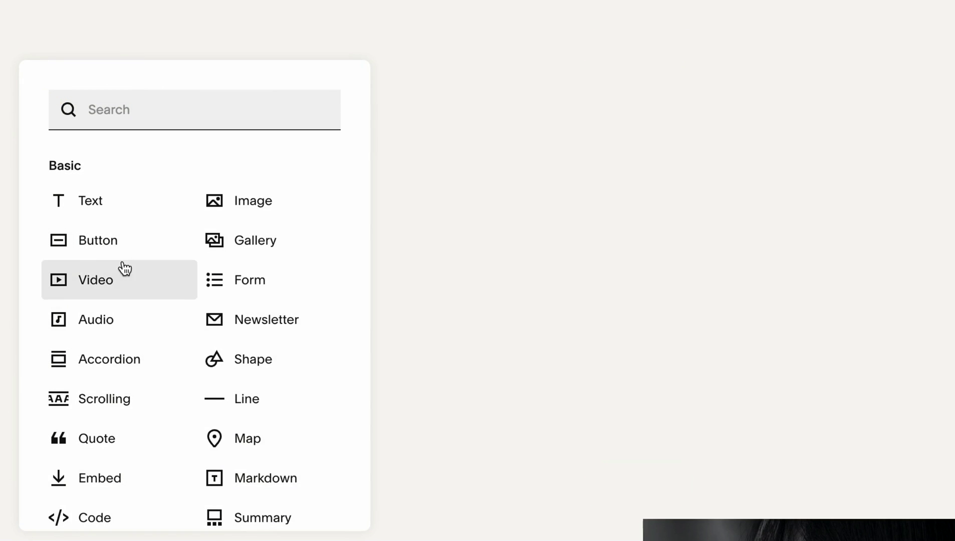
pyautogui.click(275, 247)
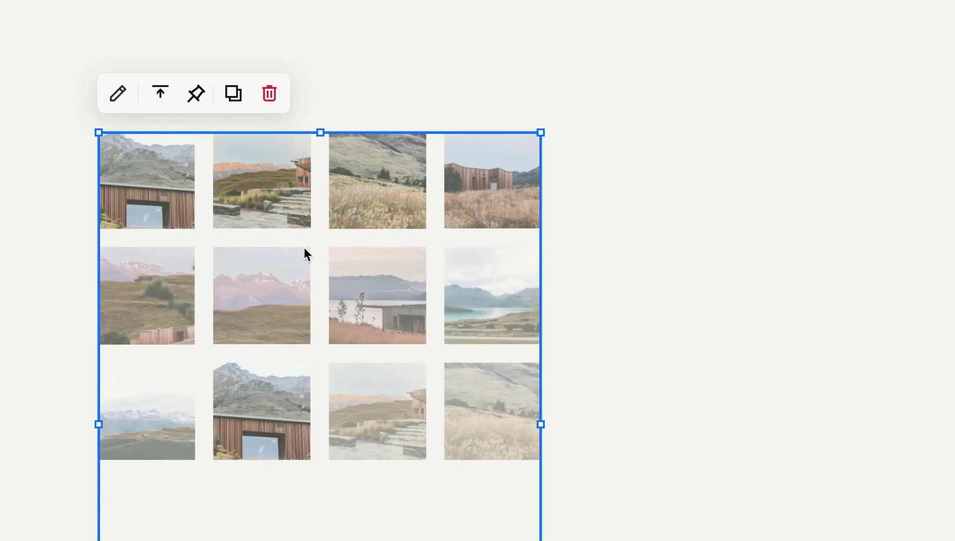
pyautogui.moveTo(304, 247); pyautogui.dragTo(518, 185)
# Fill the gallery with six photos and bring up its layout options.
pyautogui.click(352, 100)
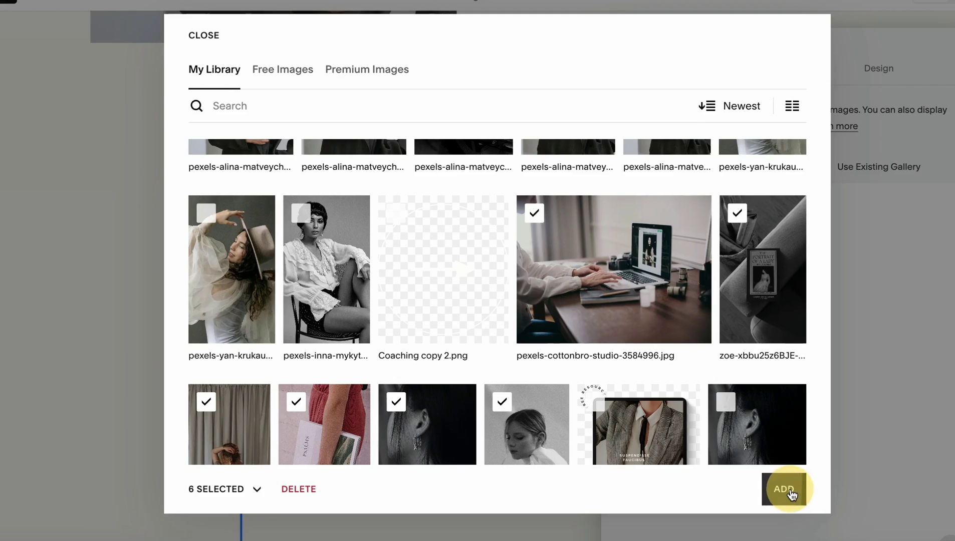
pyautogui.click(786, 487)
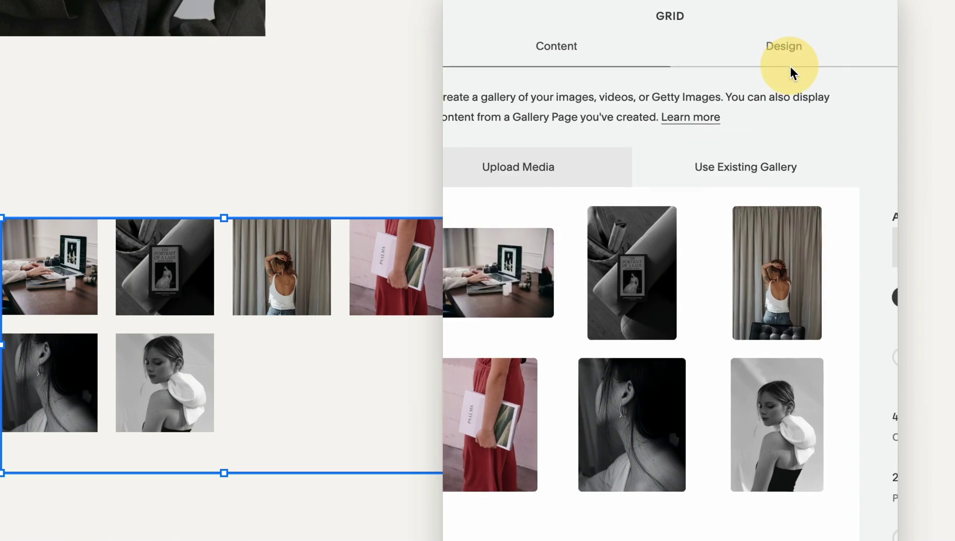
pyautogui.click(880, 67)
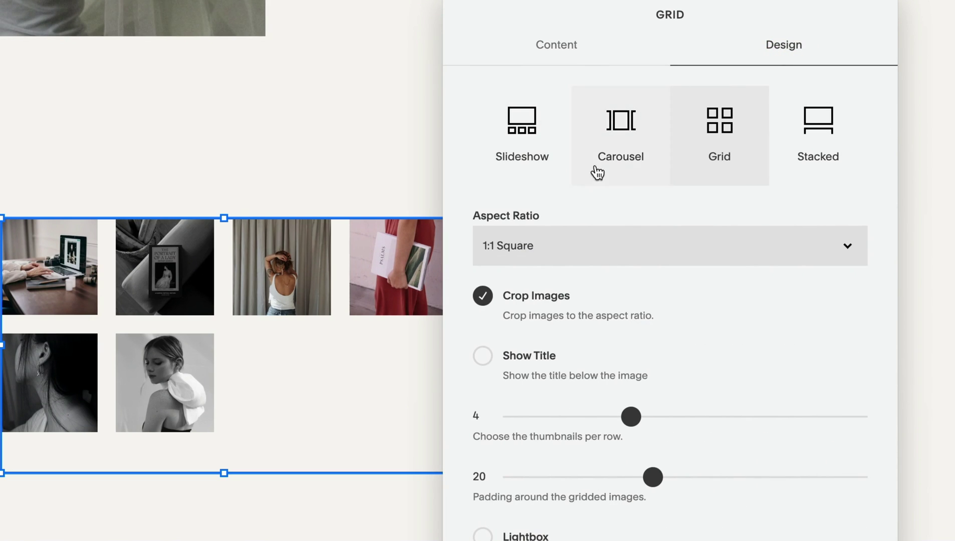
# Make the gallery a carousel with next/previous arrows and widen it to the right.
pyautogui.click(634, 150)
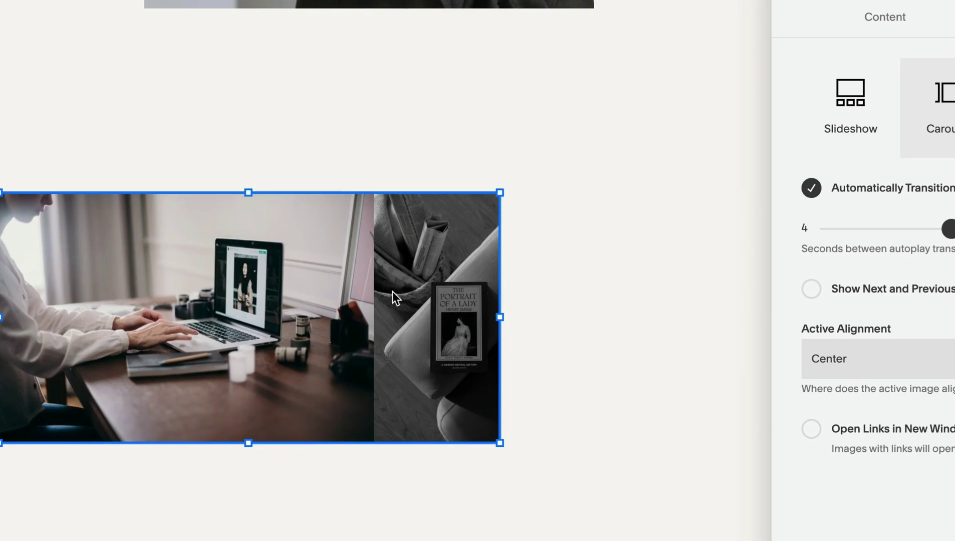
pyautogui.moveTo(65, 321); pyautogui.dragTo(183, 319)
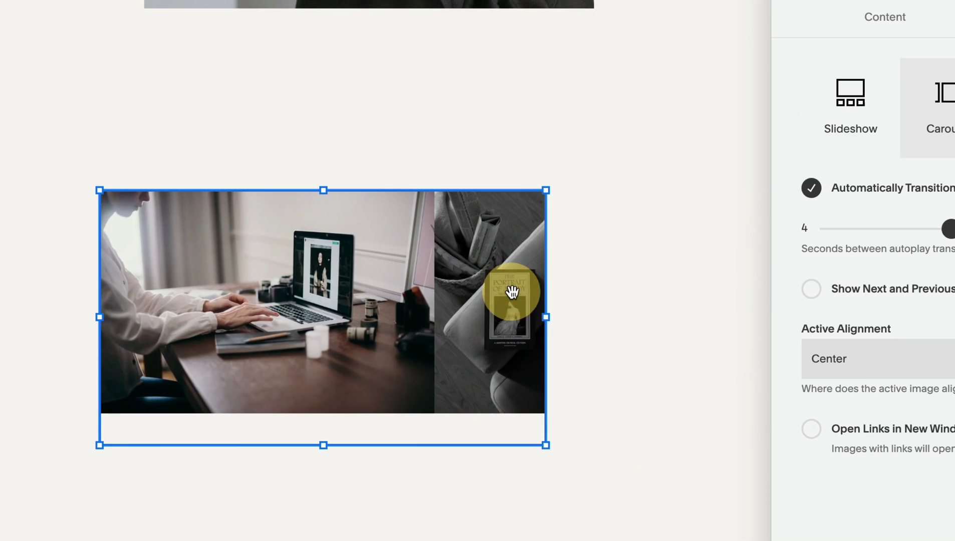
pyautogui.click(811, 289)
pyautogui.click(646, 311)
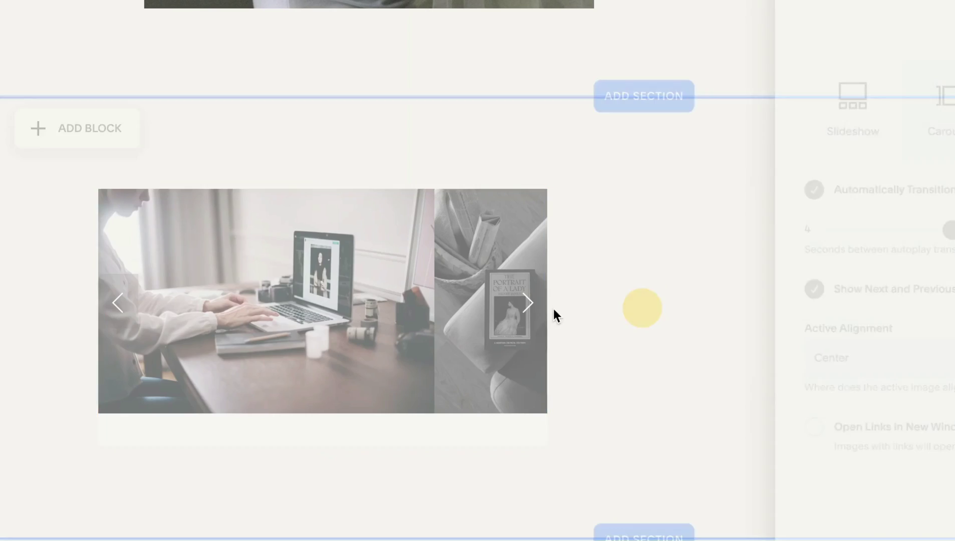
pyautogui.click(542, 313)
pyautogui.moveTo(545, 316); pyautogui.dragTo(917, 236)
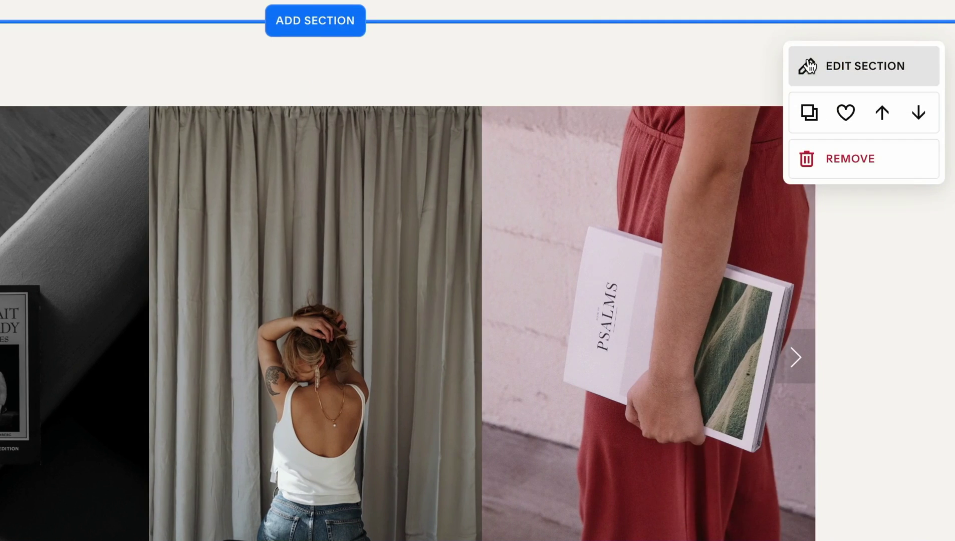
# Switch off Fill Screen in the carousel section's Format settings.
pyautogui.click(808, 65)
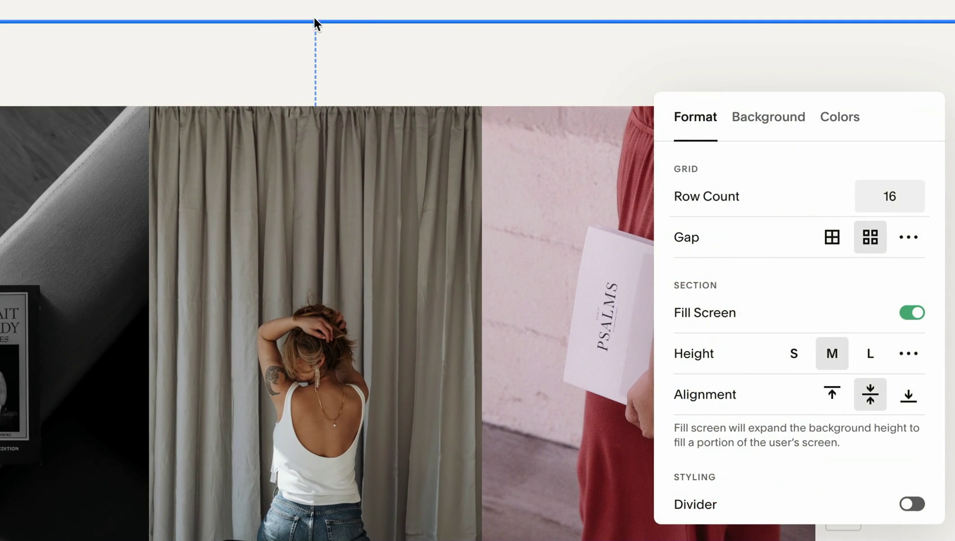
pyautogui.scroll(-4, 571, 425)
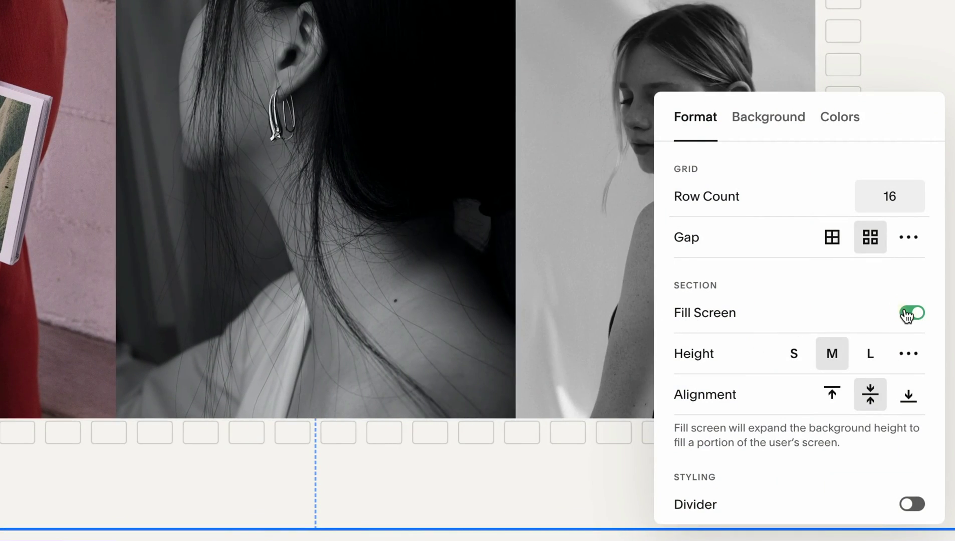
pyautogui.click(911, 313)
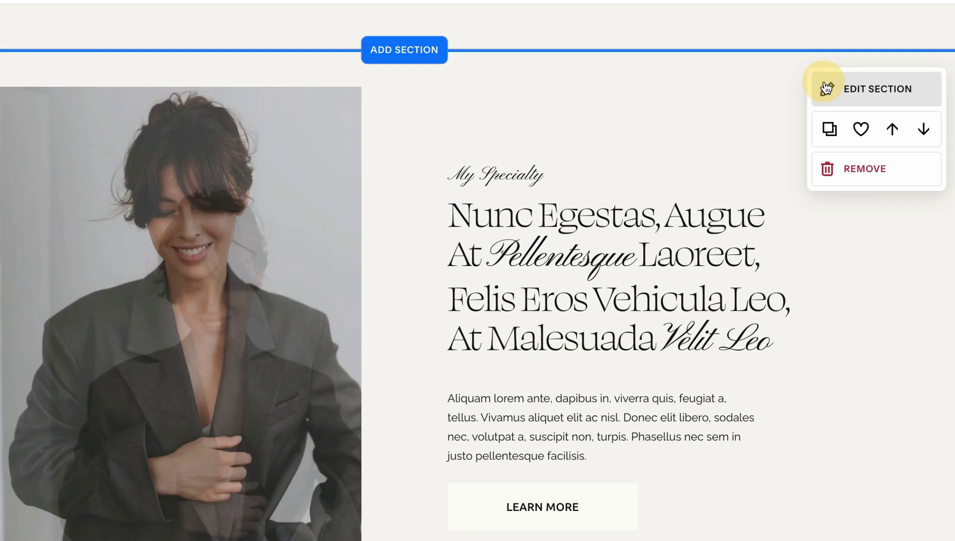
# Give My Specialty a radial gradient art background running from light to black.
pyautogui.click(859, 102)
pyautogui.click(804, 139)
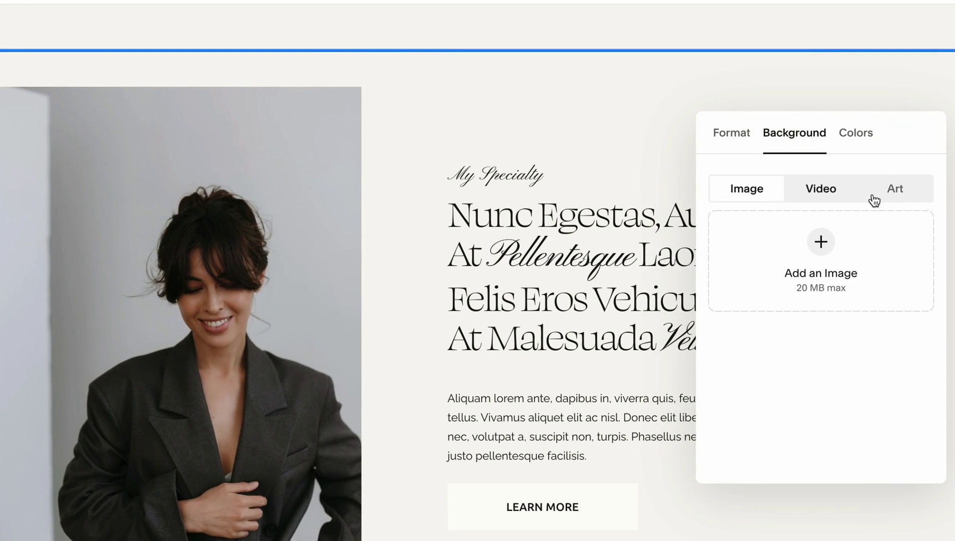
pyautogui.click(906, 189)
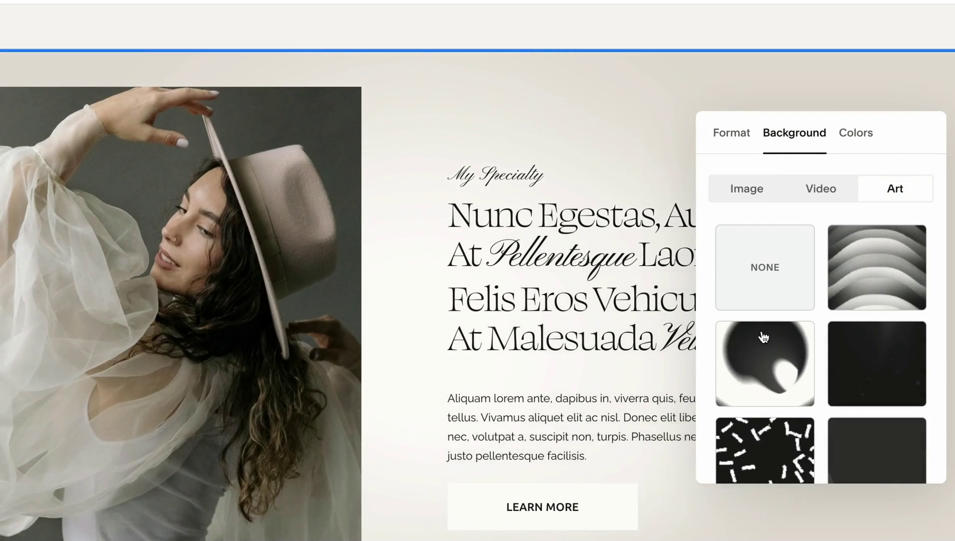
pyautogui.scroll(-3, 762, 337)
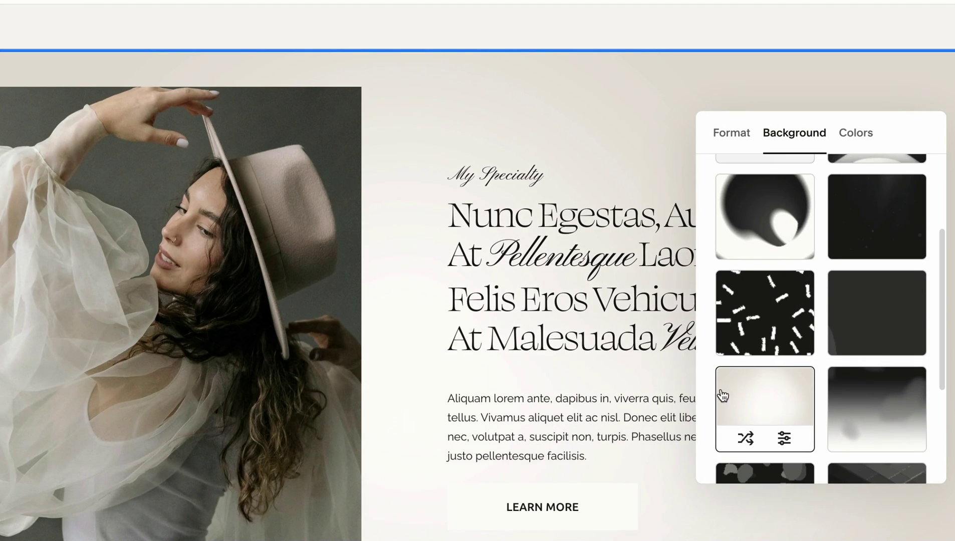
pyautogui.scroll(-3, 861, 388)
pyautogui.scroll(4, 860, 388)
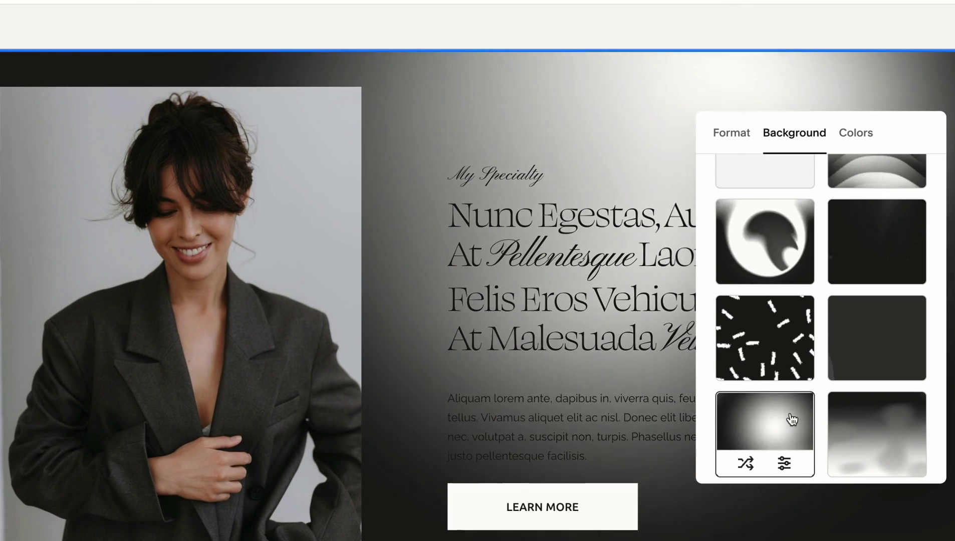
pyautogui.scroll(-2, 791, 420)
pyautogui.click(785, 399)
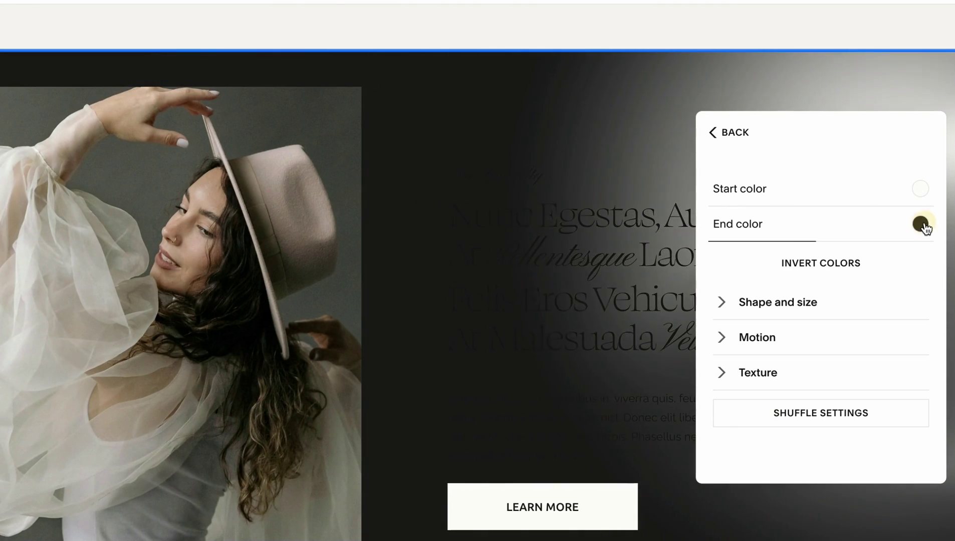
# Change the gradient's end colour from black to a warm pale beige, about #E8E4DD.
pyautogui.click(920, 224)
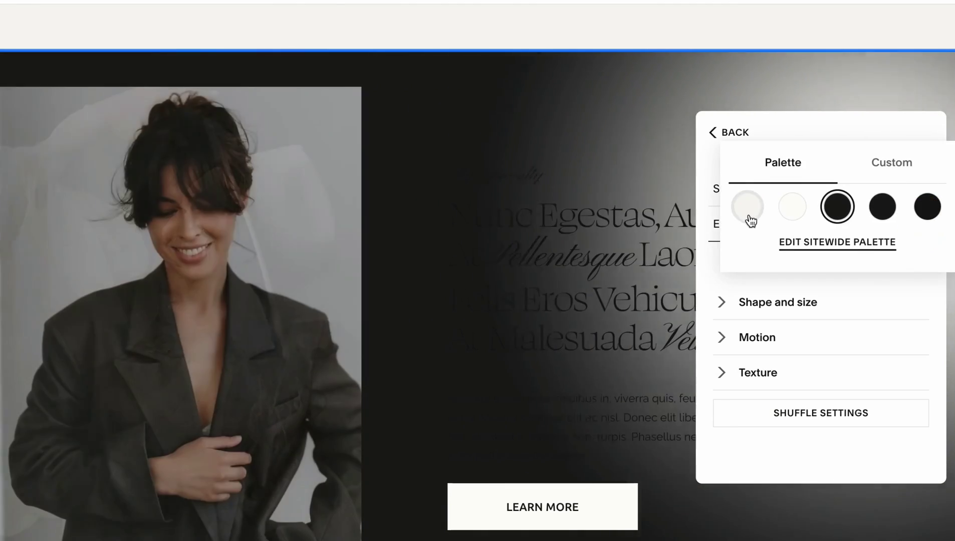
pyautogui.click(747, 206)
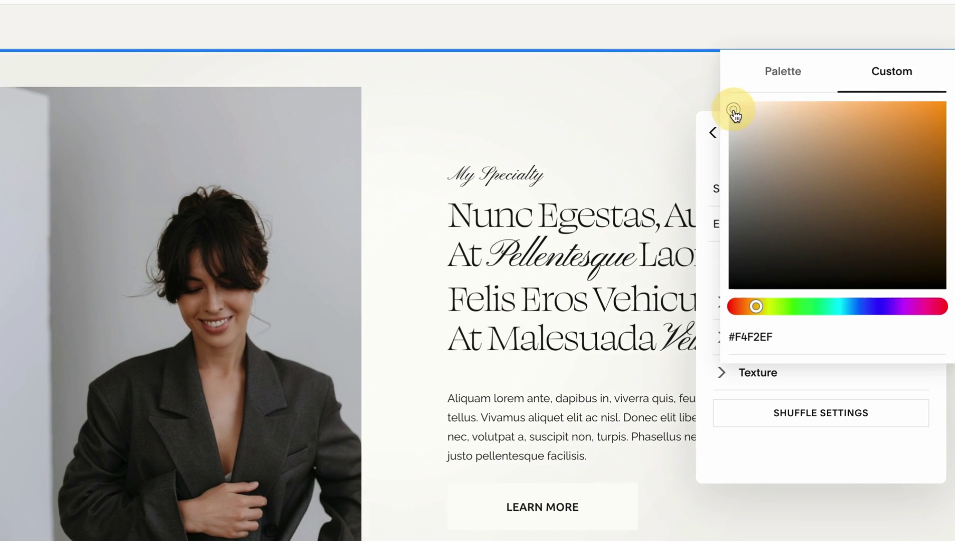
pyautogui.moveTo(736, 114); pyautogui.dragTo(744, 132)
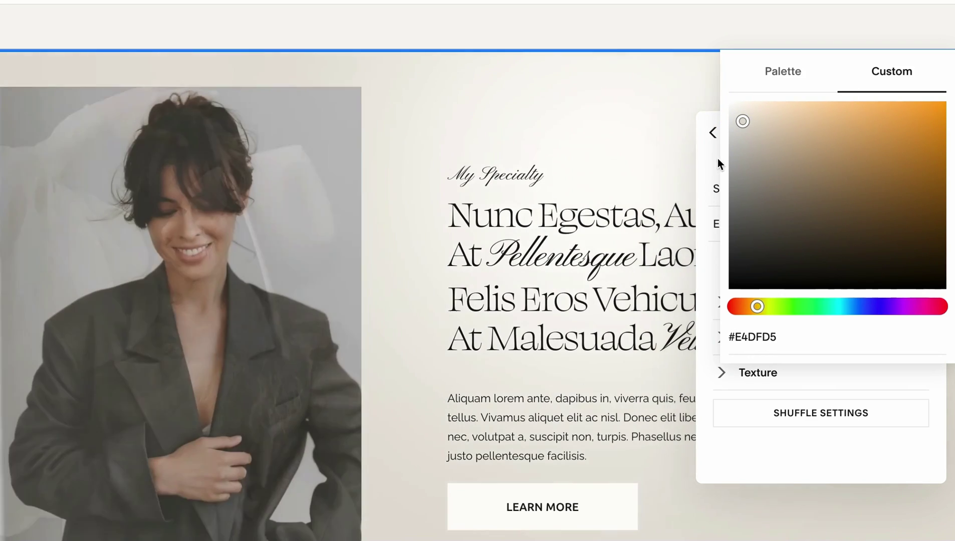
pyautogui.click(744, 122)
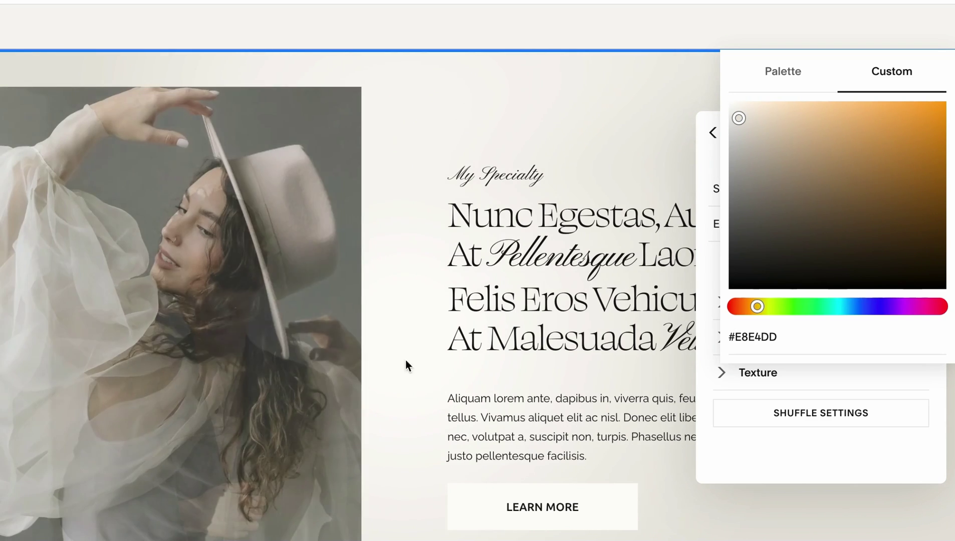
# Enlarge the gradient's radial size to 100.
pyautogui.click(705, 156)
pyautogui.click(842, 301)
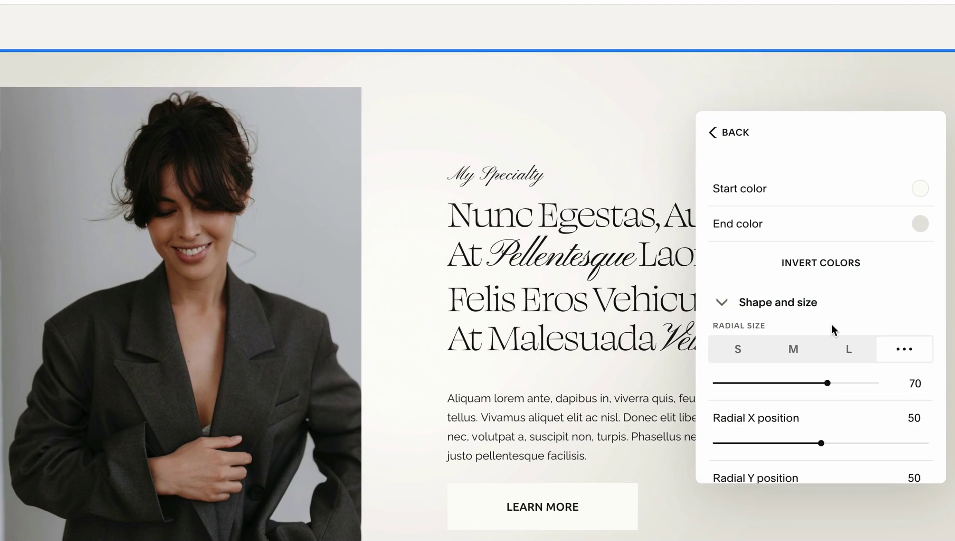
pyautogui.scroll(-2, 801, 281)
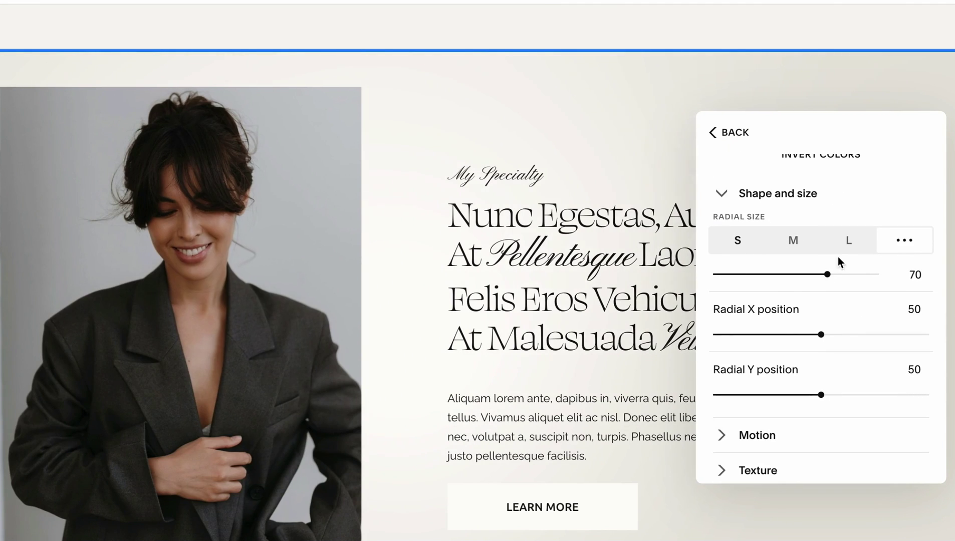
pyautogui.moveTo(827, 275); pyautogui.dragTo(852, 289)
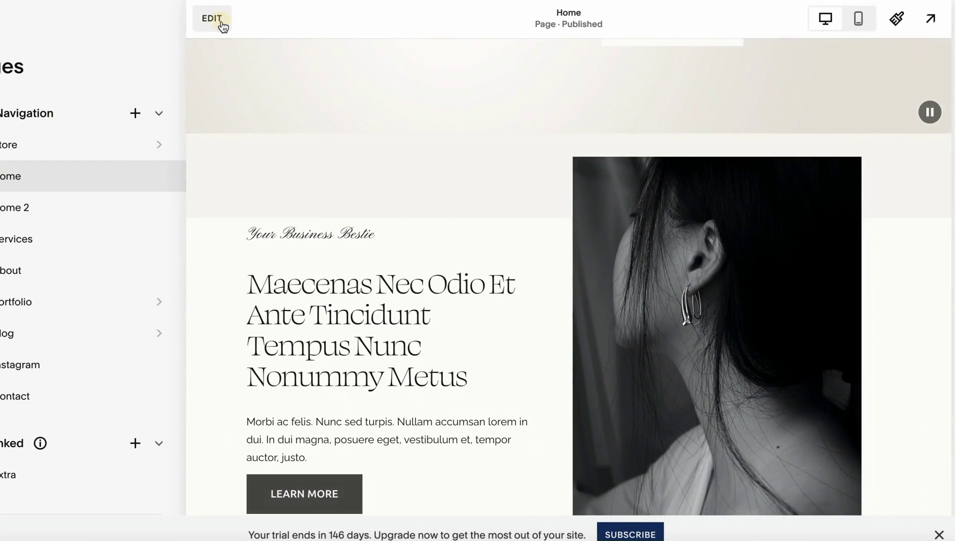
# Set zoe-xbbu25z6BJE-unsplash.jpg from the library as My Specialty's background image.
pyautogui.click(218, 24)
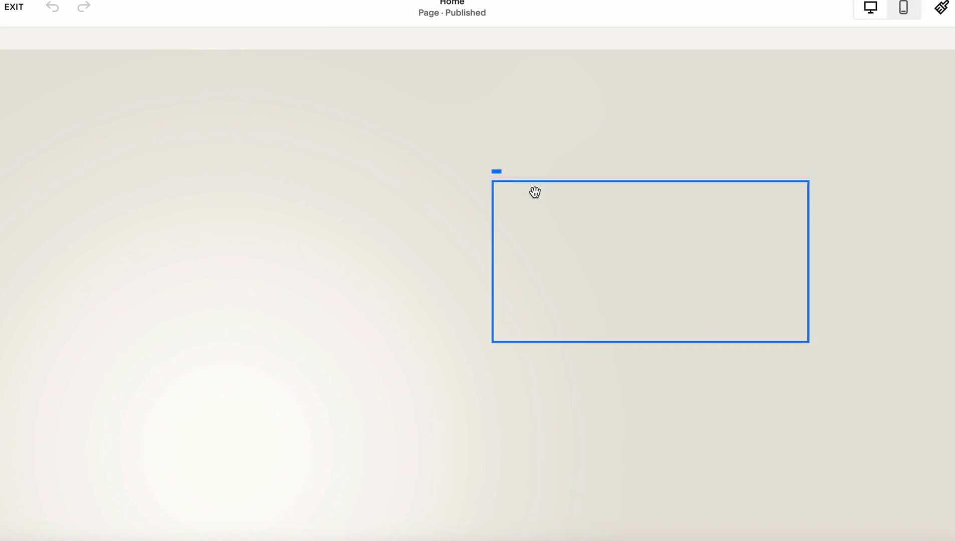
pyautogui.scroll(-10, 534, 193)
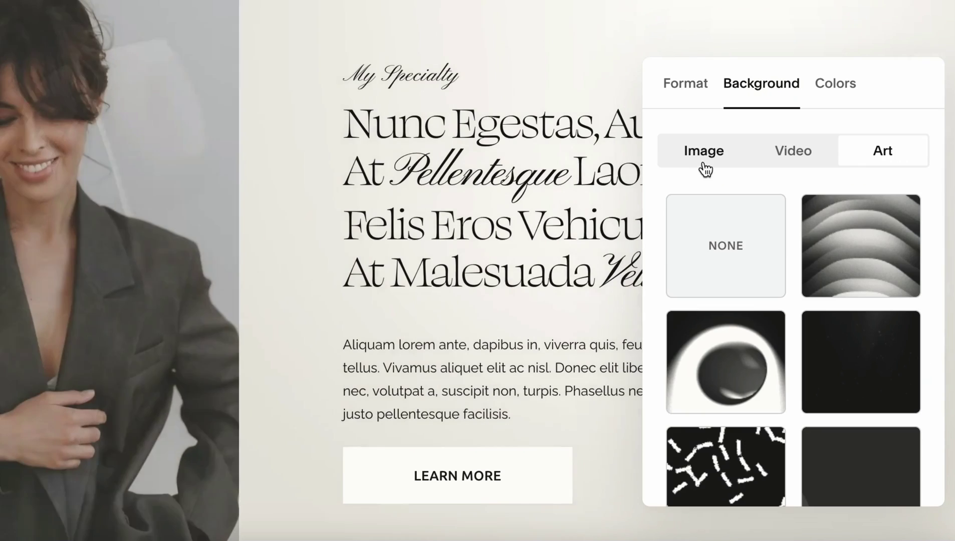
pyautogui.click(764, 254)
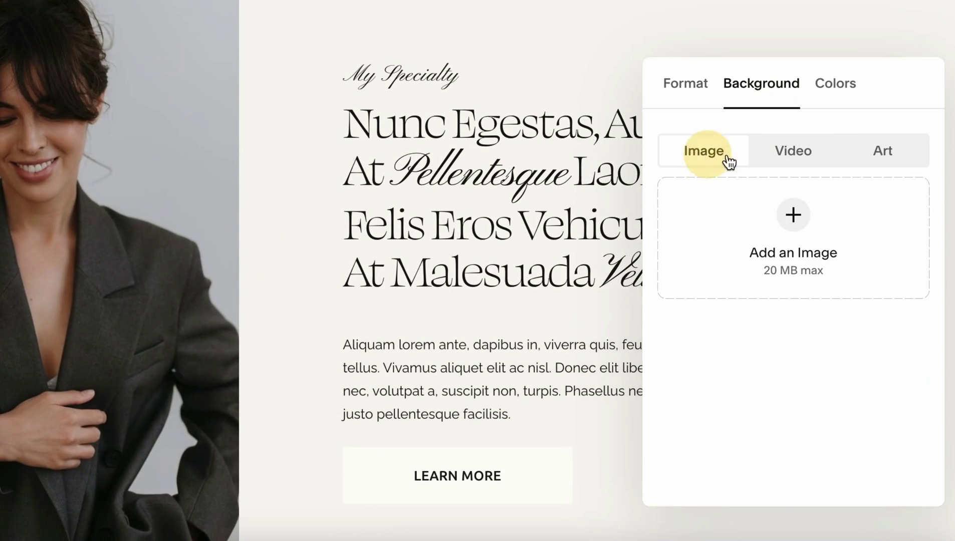
pyautogui.click(801, 218)
pyautogui.click(780, 305)
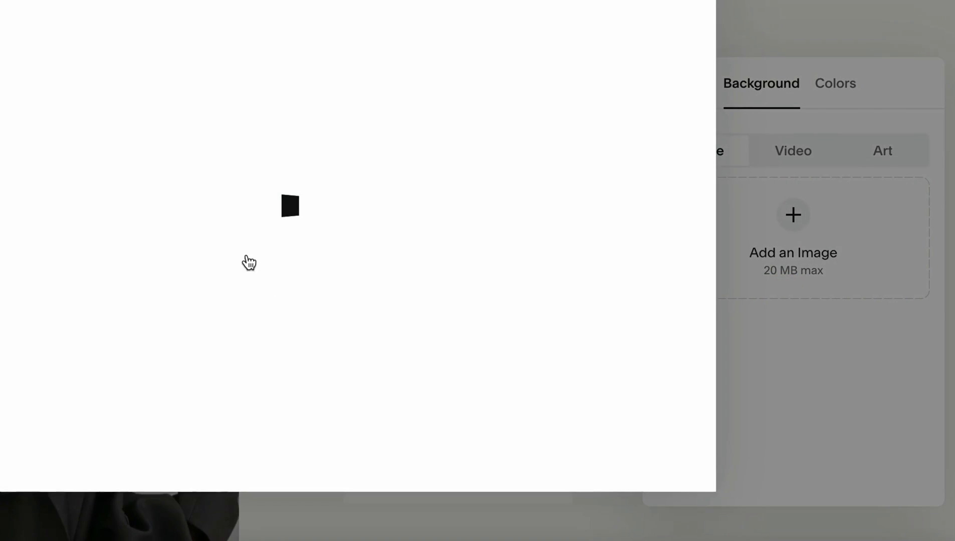
pyautogui.scroll(-12, 489, 299)
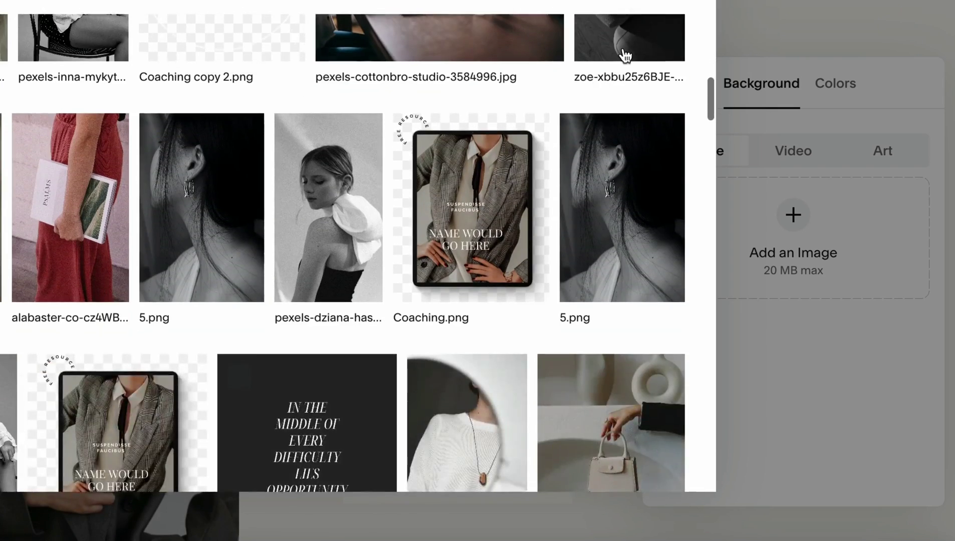
pyautogui.click(625, 53)
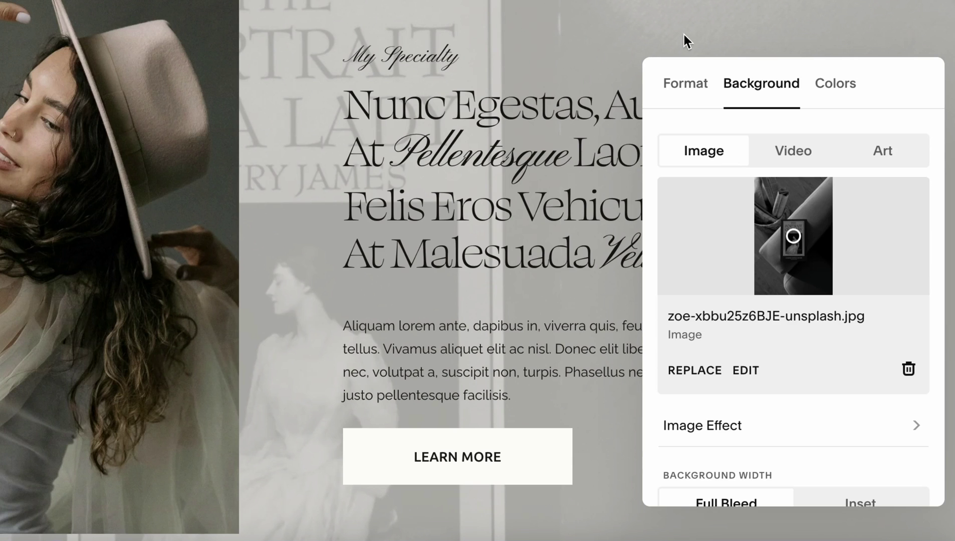
# Apply the dark Bright 2 theme, about 57% overlay opacity, and a shifted focal point.
pyautogui.click(834, 84)
pyautogui.scroll(-5, 846, 241)
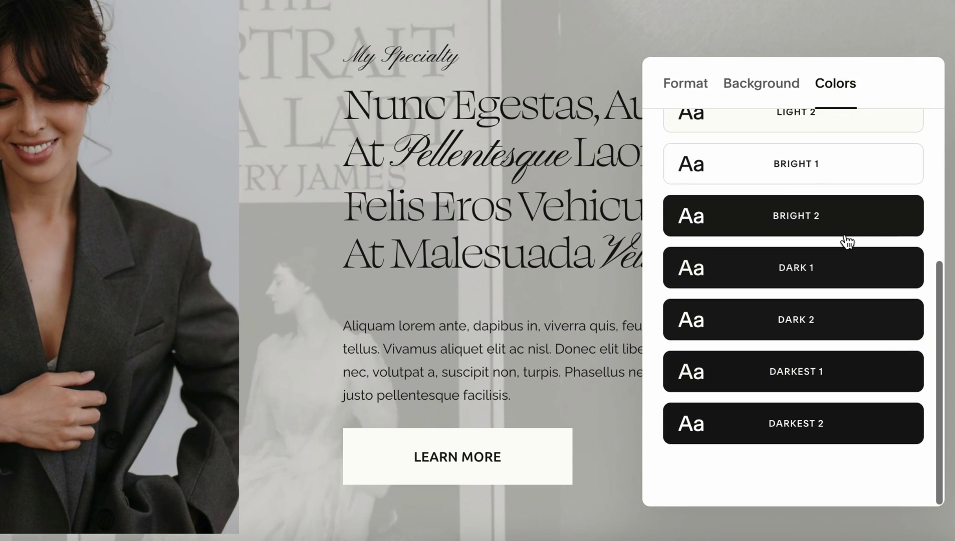
pyautogui.click(847, 219)
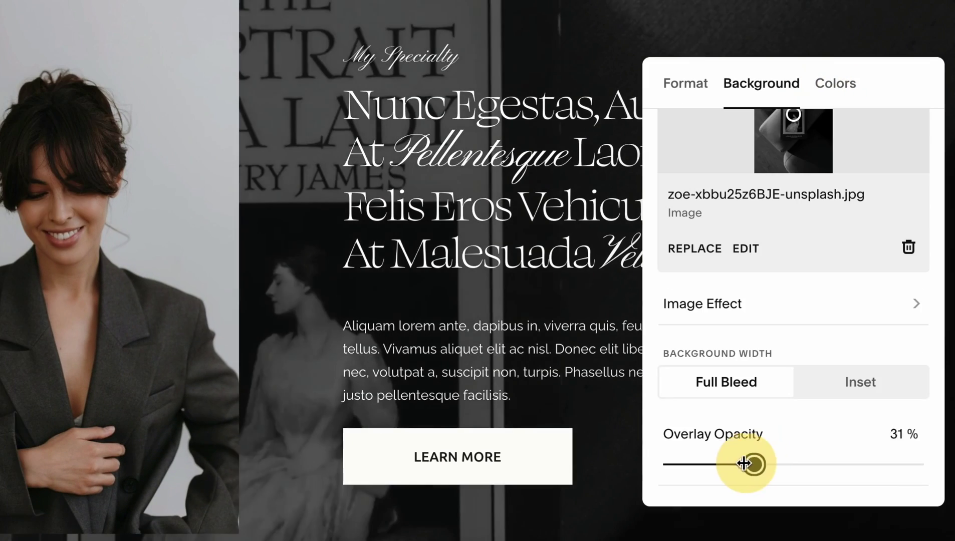
pyautogui.moveTo(746, 462); pyautogui.dragTo(827, 467)
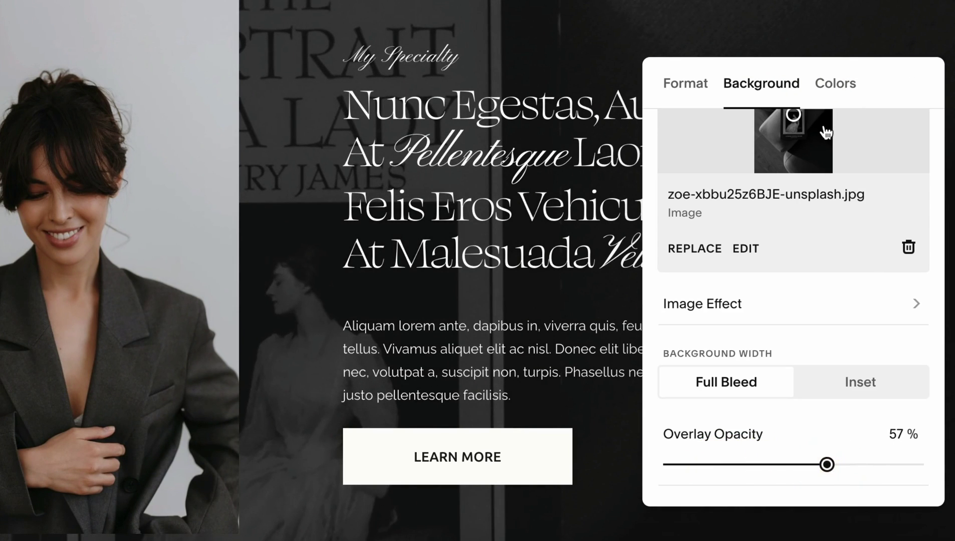
pyautogui.scroll(3, 824, 200)
pyautogui.click(817, 267)
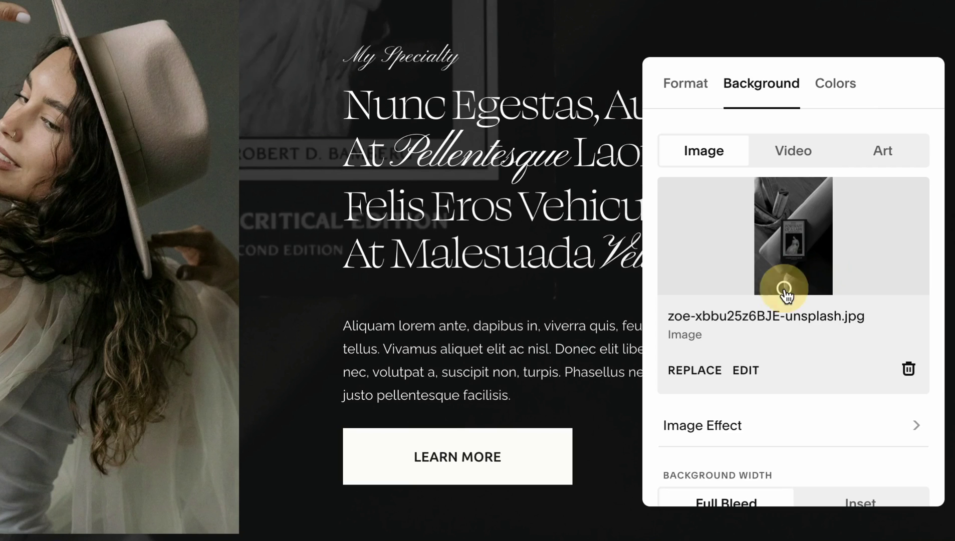
pyautogui.moveTo(785, 290); pyautogui.dragTo(756, 285)
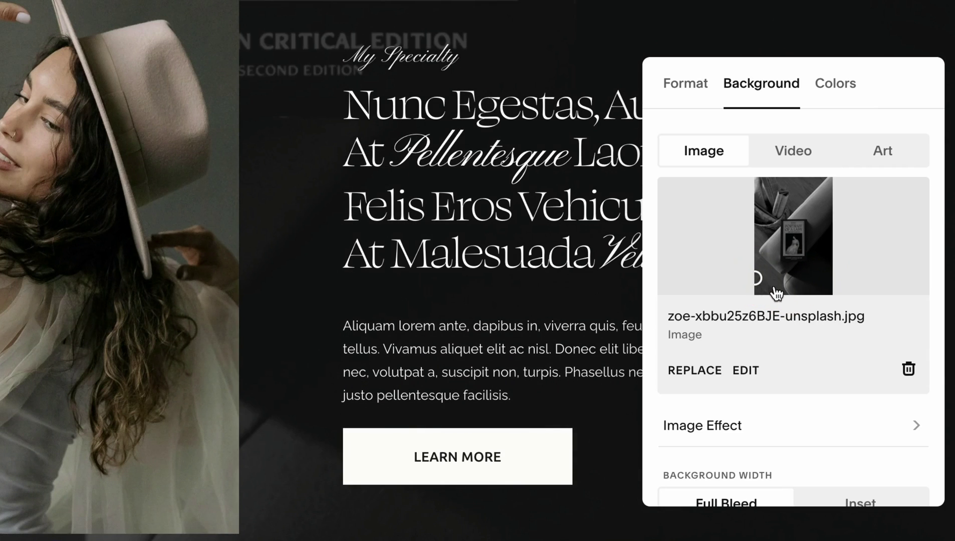
# Apply the parallax/zoom image effect to the My Specialty background photo.
pyautogui.scroll(-3, 779, 301)
pyautogui.click(780, 313)
pyautogui.scroll(-1, 852, 165)
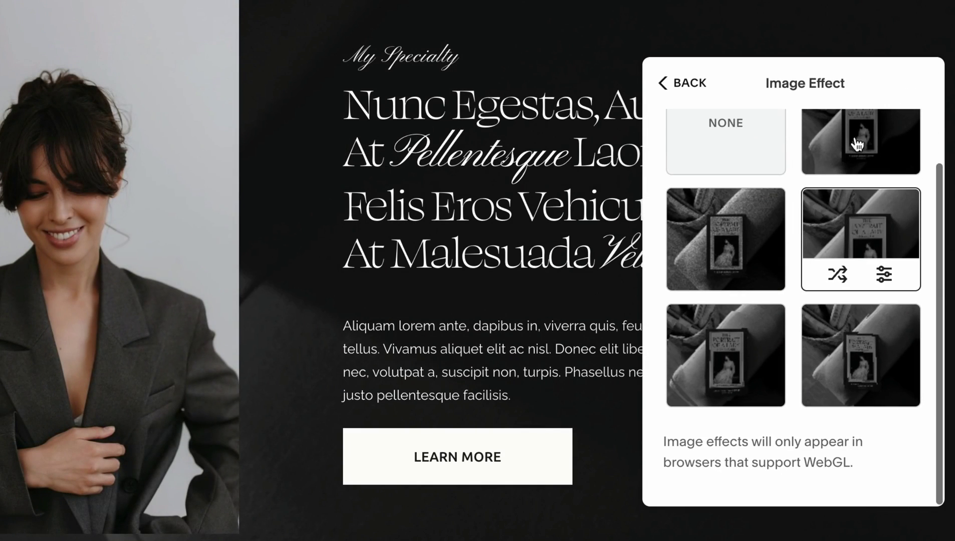
pyautogui.click(722, 124)
pyautogui.scroll(1, 754, 173)
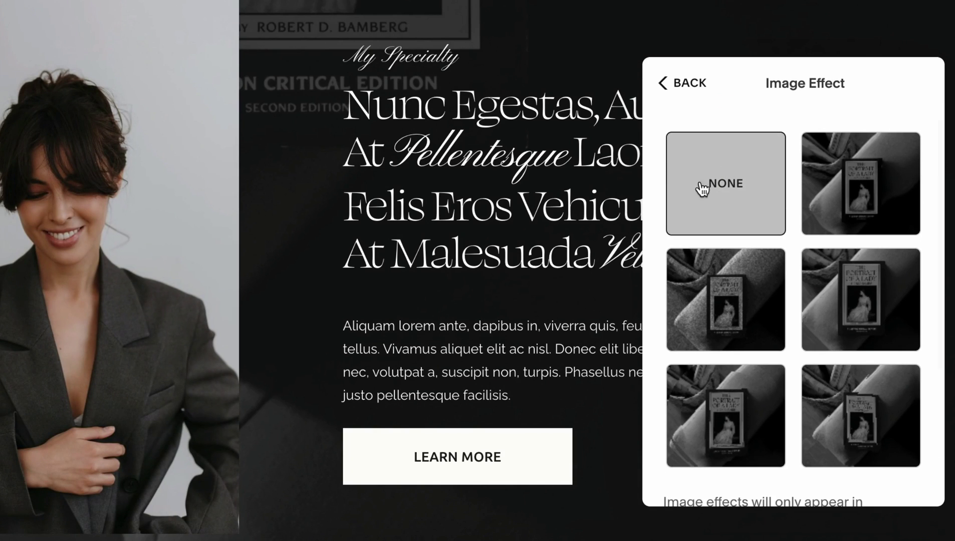
pyautogui.scroll(-1, 842, 301)
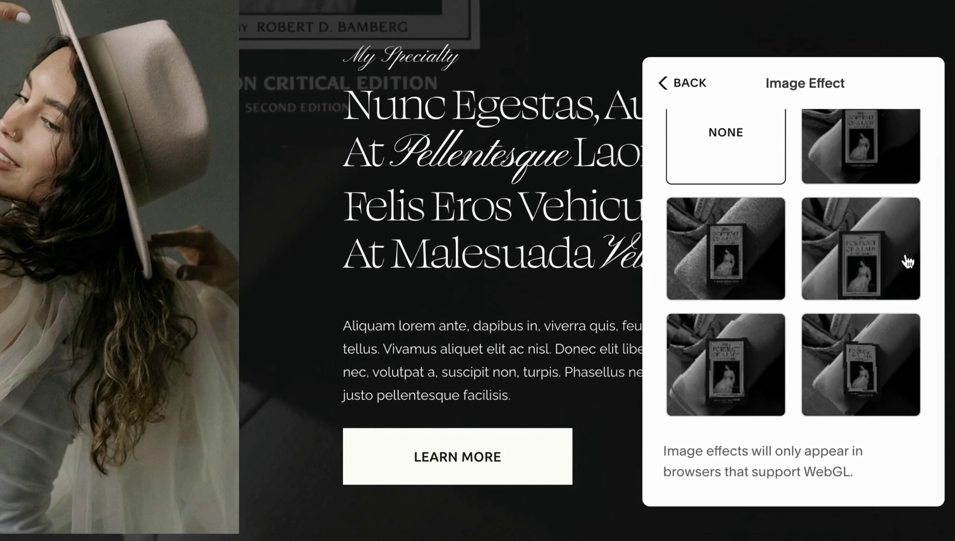
pyautogui.click(871, 241)
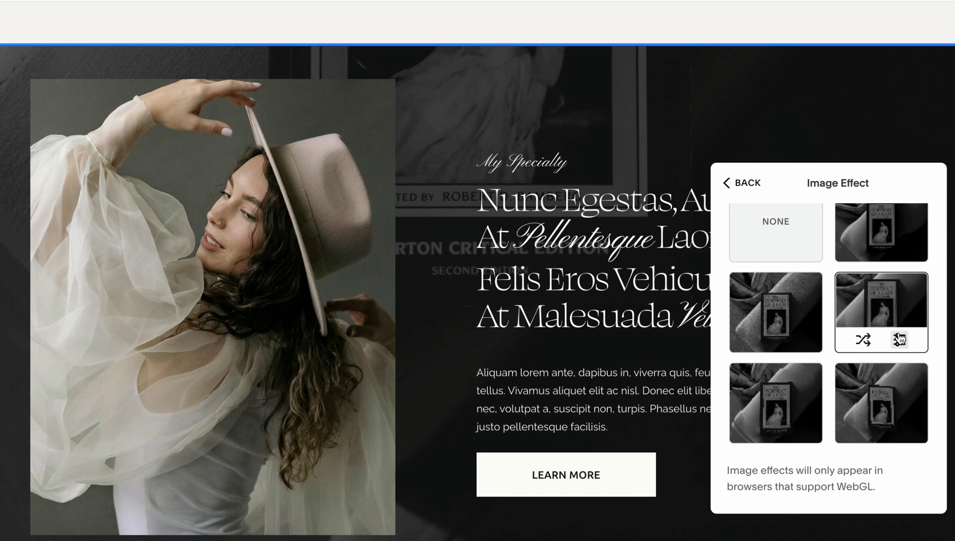
pyautogui.click(899, 339)
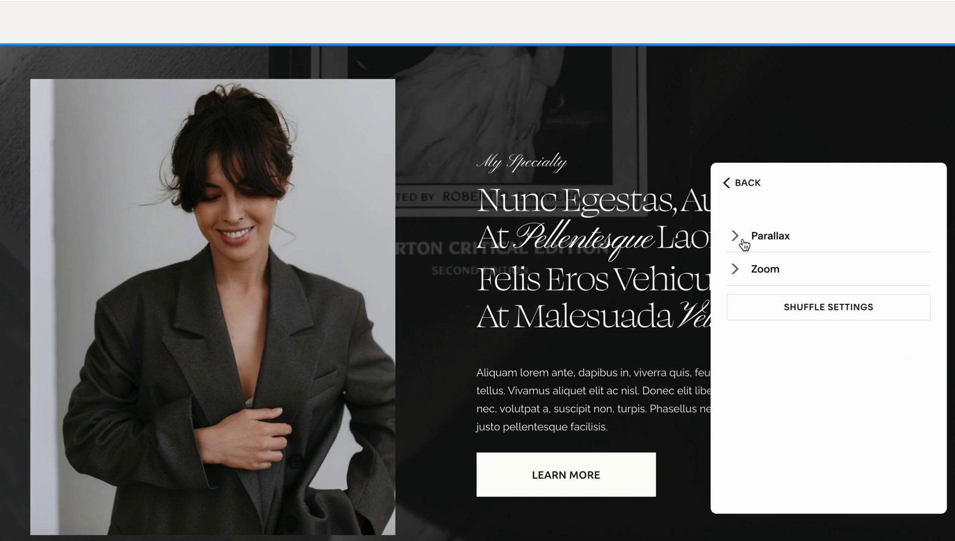
pyautogui.scroll(-2, 505, 419)
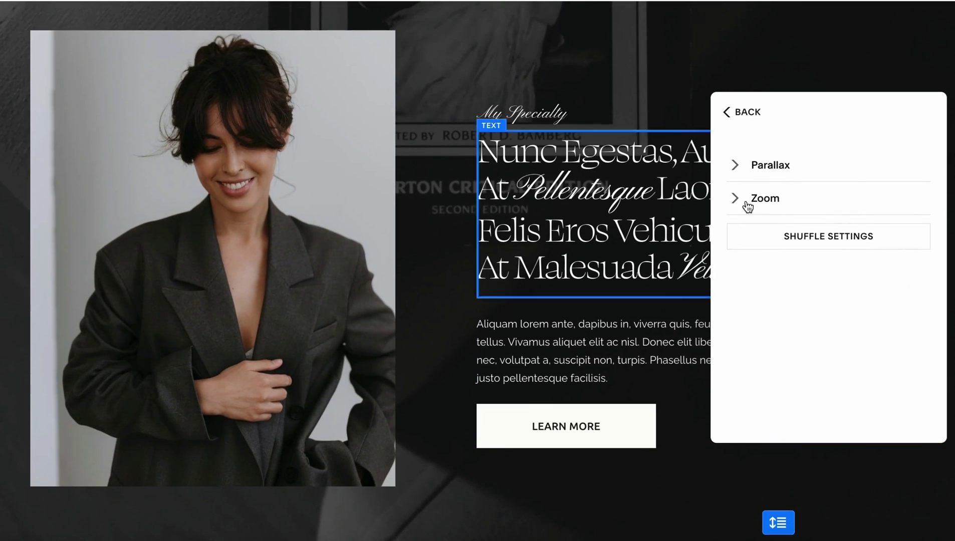
# Set parallax intensity 54, angle 224, and zoom from 0 to 17.
pyautogui.click(739, 170)
pyautogui.moveTo(787, 220); pyautogui.dragTo(836, 220)
pyautogui.moveTo(771, 277); pyautogui.dragTo(740, 276)
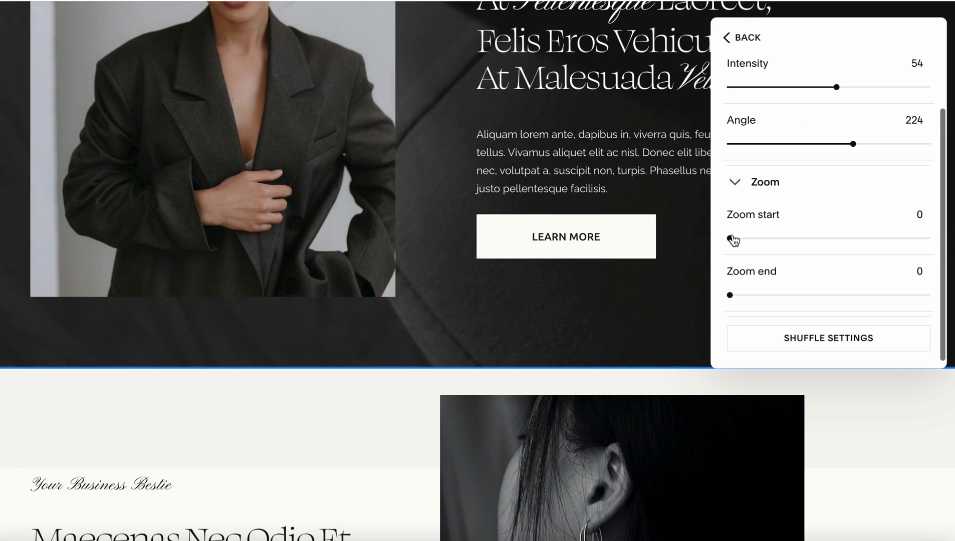
pyautogui.moveTo(731, 238)
pyautogui.mouseDown()
pyautogui.moveTo(769, 238)
pyautogui.moveTo(724, 233)
pyautogui.mouseUp()
pyautogui.moveTo(729, 295); pyautogui.dragTo(796, 294)
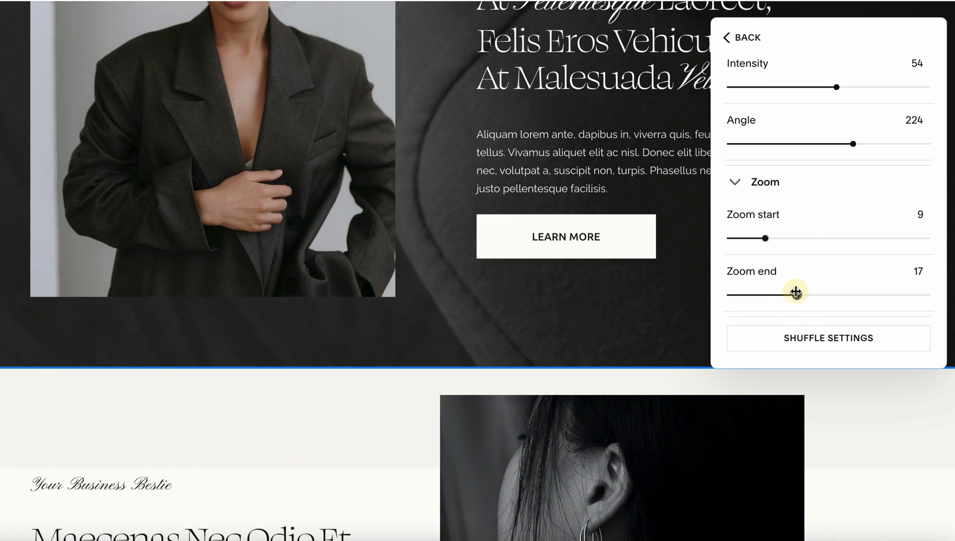
pyautogui.moveTo(762, 241); pyautogui.dragTo(713, 234)
pyautogui.scroll(5, 641, 215)
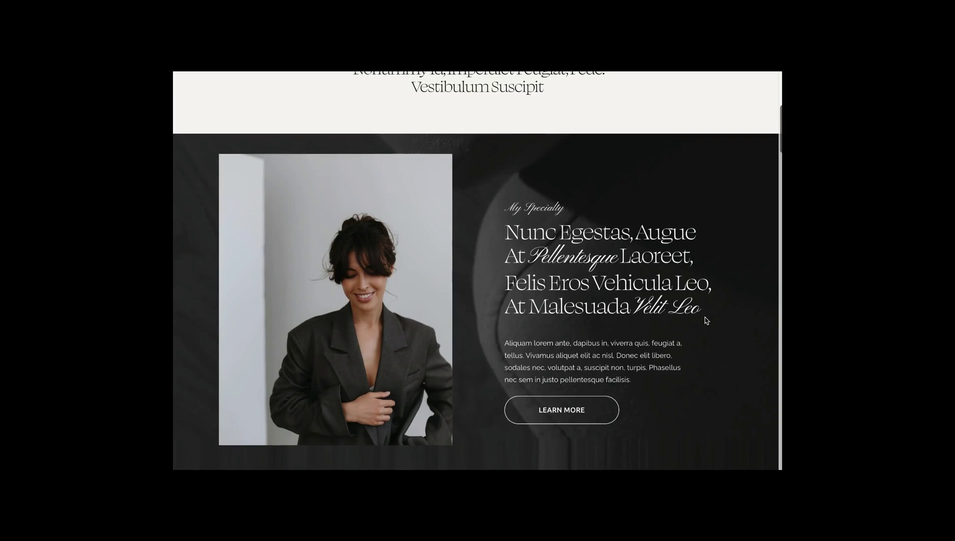
pyautogui.scroll(-3, 703, 319)
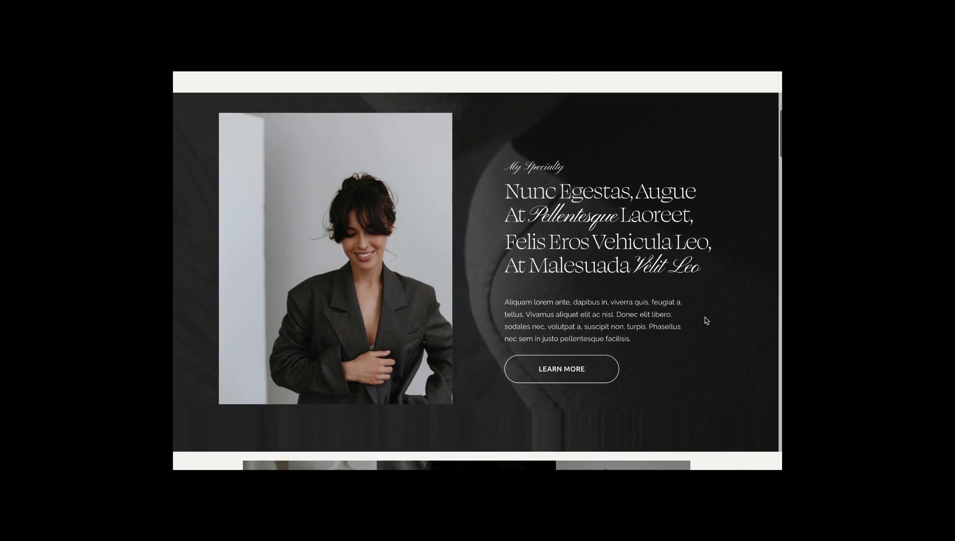
pyautogui.scroll(-3, 706, 320)
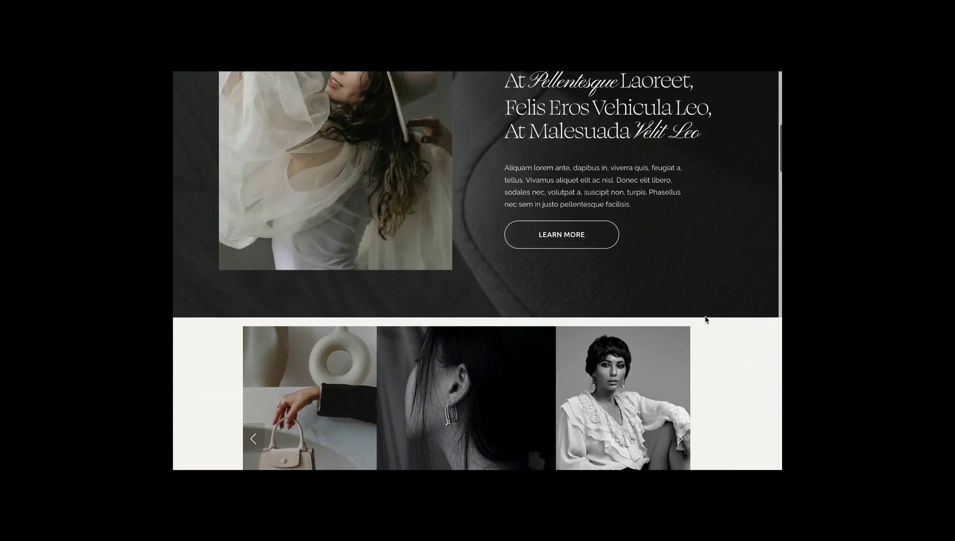
pyautogui.scroll(2, 706, 319)
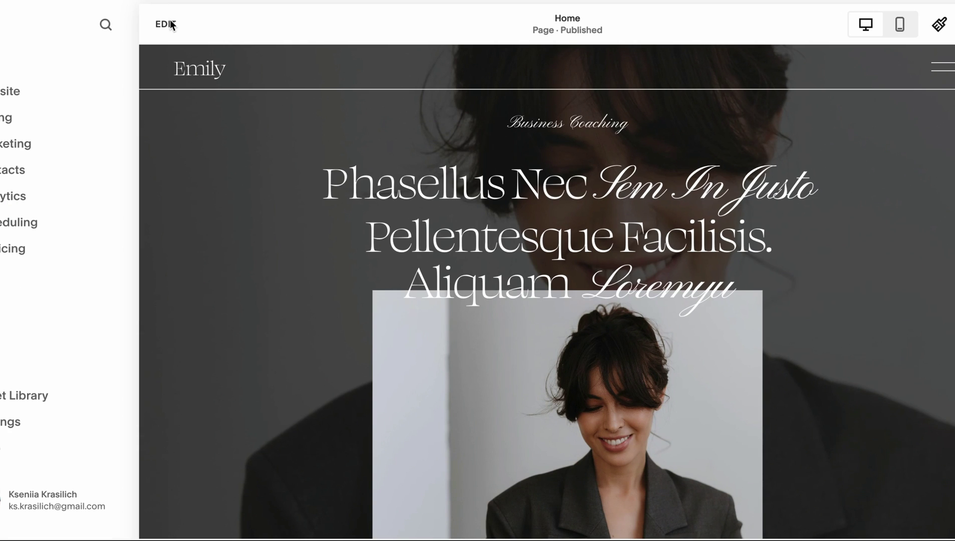
# Select the hero portrait image and bring up its image effect choices.
pyautogui.click(164, 28)
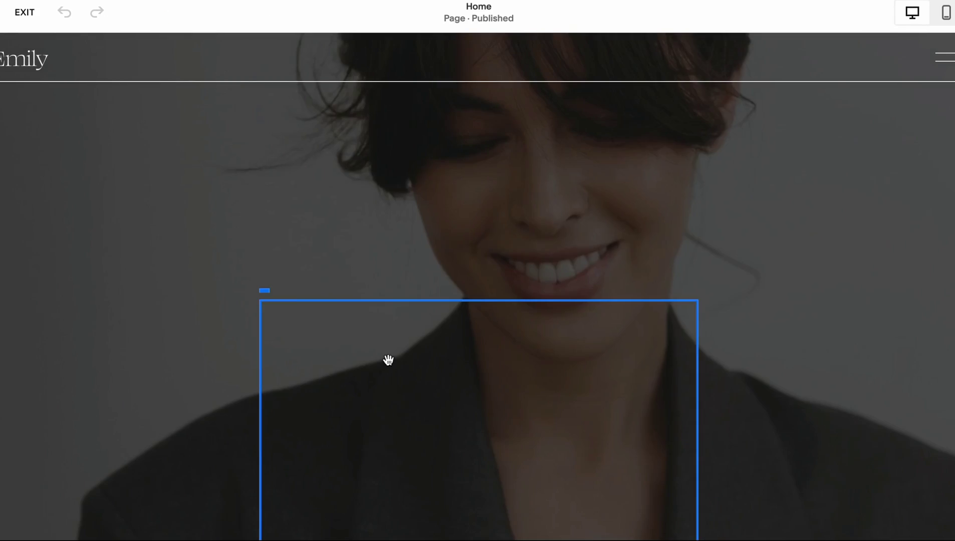
pyautogui.scroll(-3, 387, 360)
pyautogui.scroll(-1, 388, 360)
pyautogui.click(381, 299)
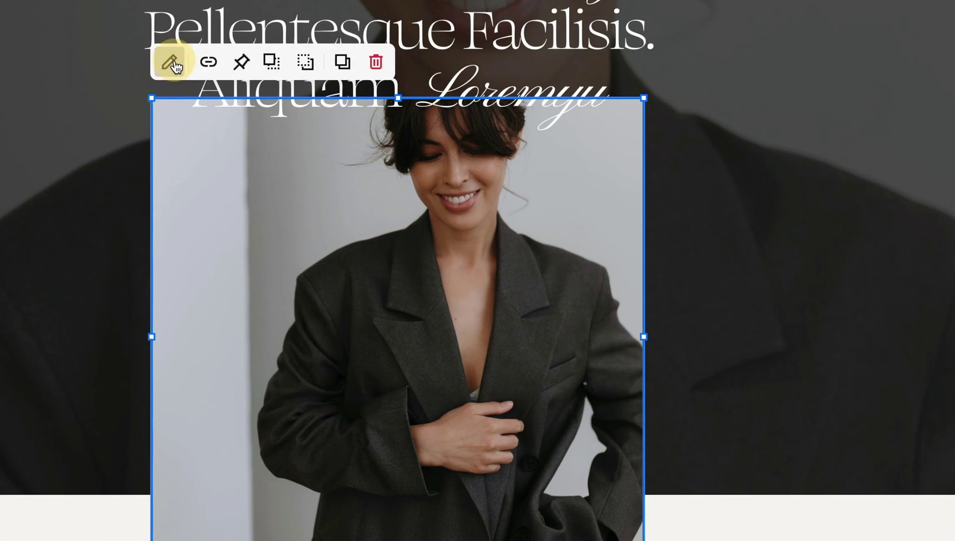
pyautogui.click(171, 62)
pyautogui.click(771, 124)
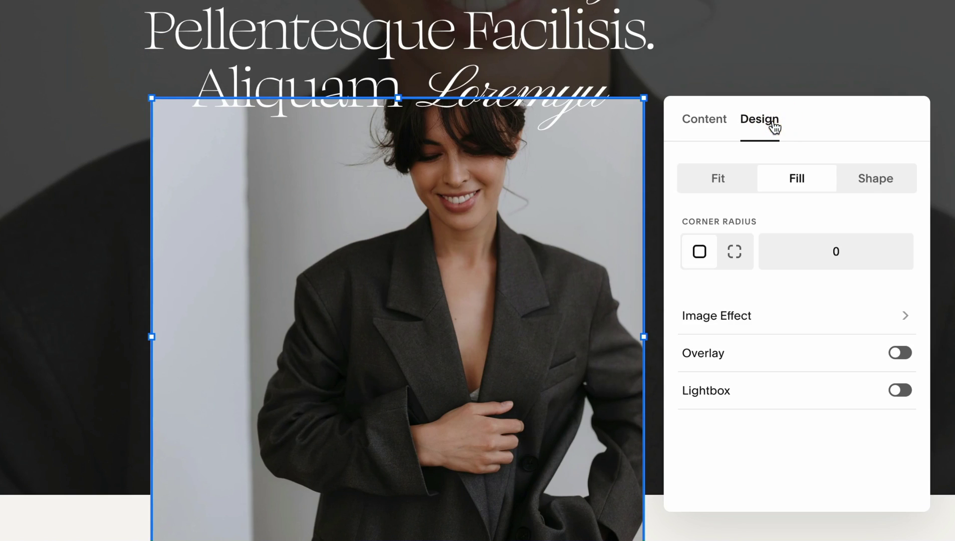
pyautogui.click(765, 319)
# Try the Parallax effect on the portrait and adjust its intensity.
pyautogui.click(859, 279)
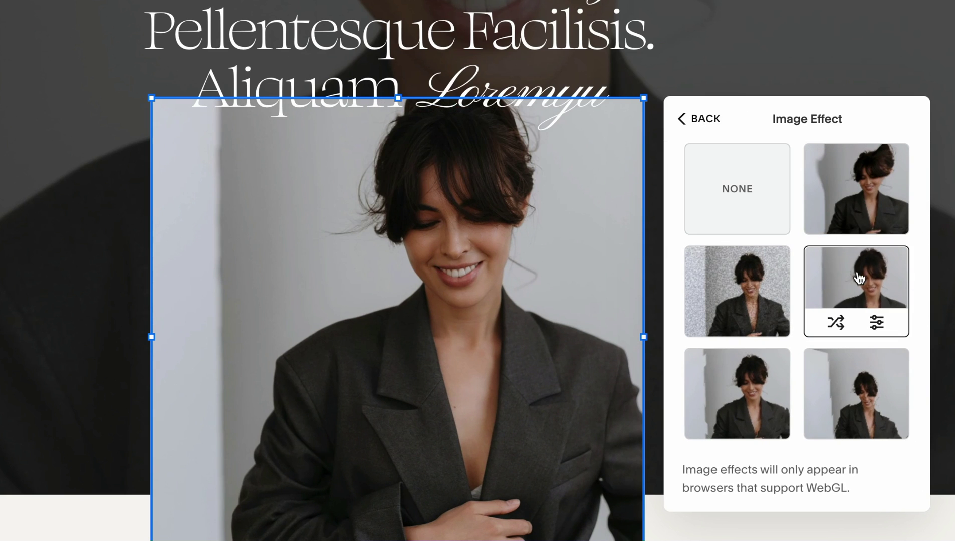
pyautogui.scroll(-2, 520, 400)
pyautogui.scroll(1, 518, 399)
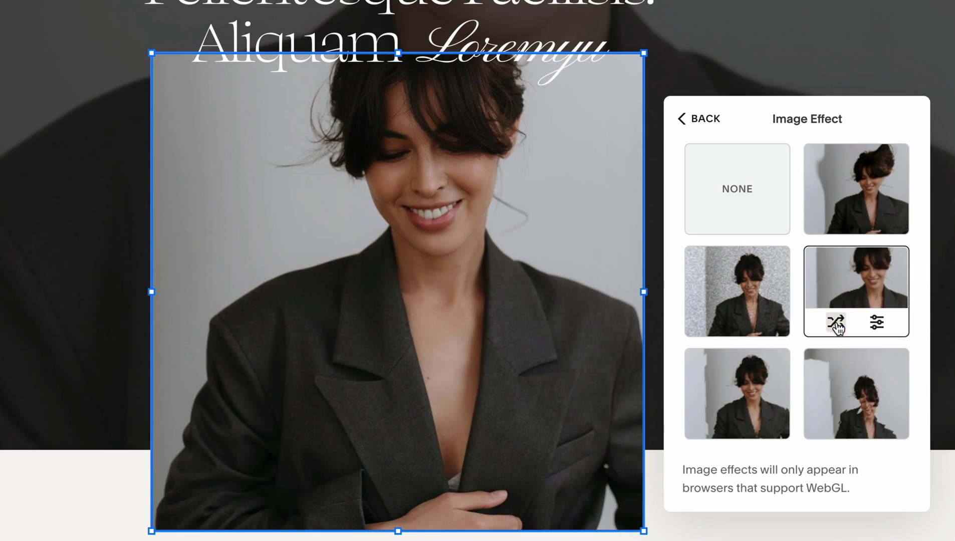
pyautogui.scroll(-2, 534, 341)
pyautogui.scroll(2, 544, 258)
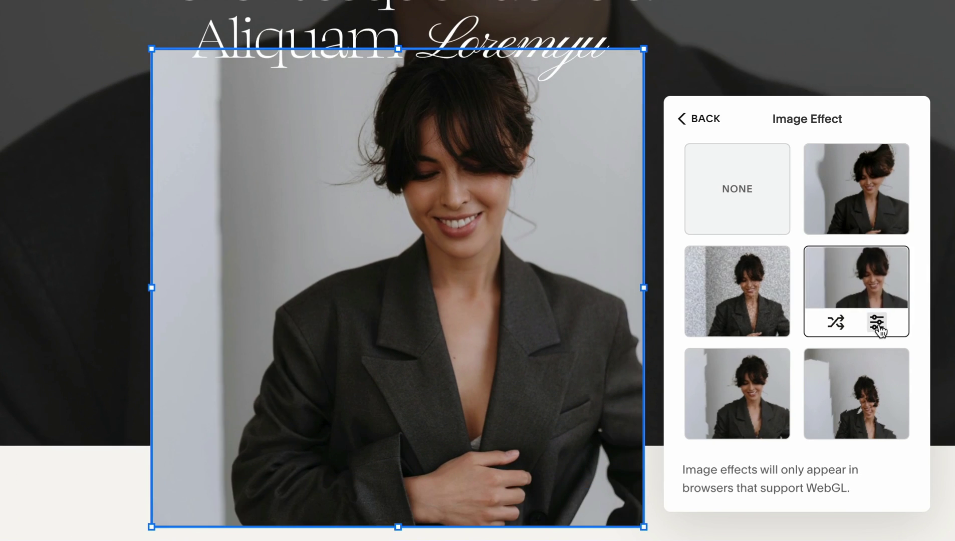
pyautogui.click(878, 323)
pyautogui.click(696, 159)
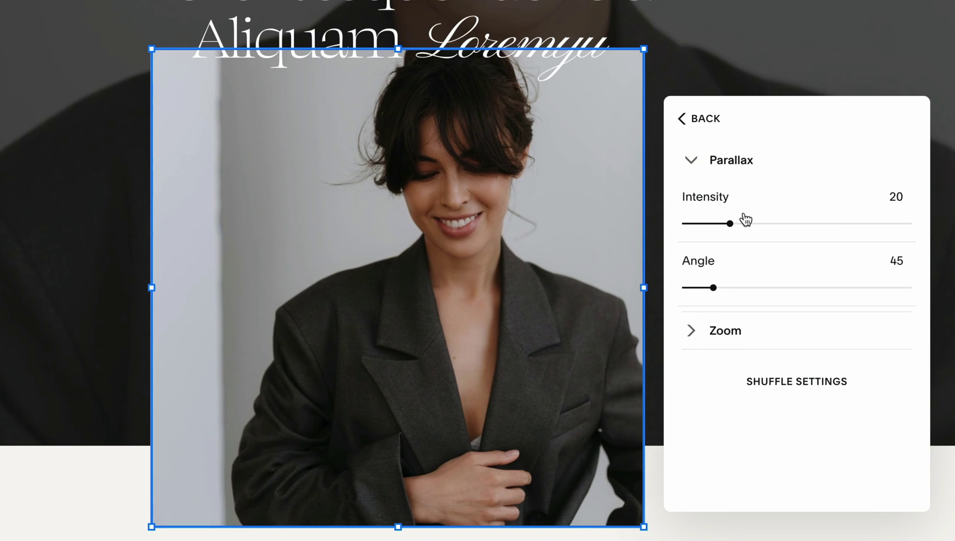
pyautogui.moveTo(744, 221)
pyautogui.mouseDown()
pyautogui.moveTo(784, 219)
pyautogui.moveTo(753, 218)
pyautogui.mouseUp()
# Replace Parallax with the animated Circles image effect on the portrait.
pyautogui.click(698, 118)
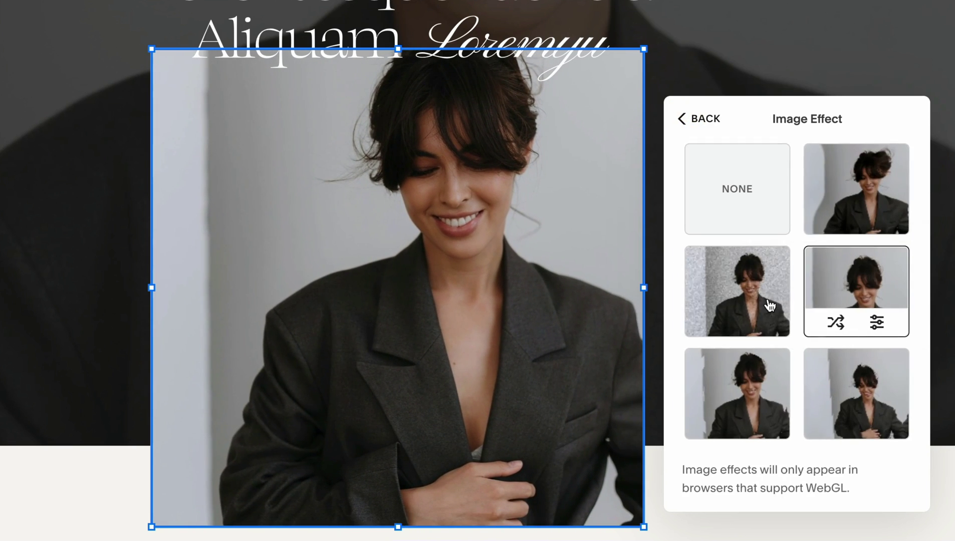
pyautogui.scroll(-1, 903, 184)
pyautogui.click(842, 213)
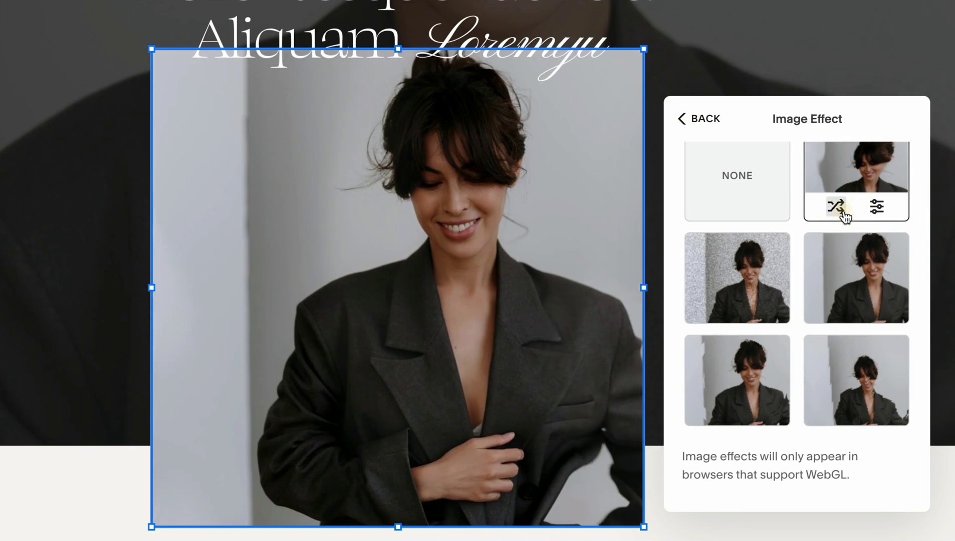
pyautogui.scroll(-1, 502, 374)
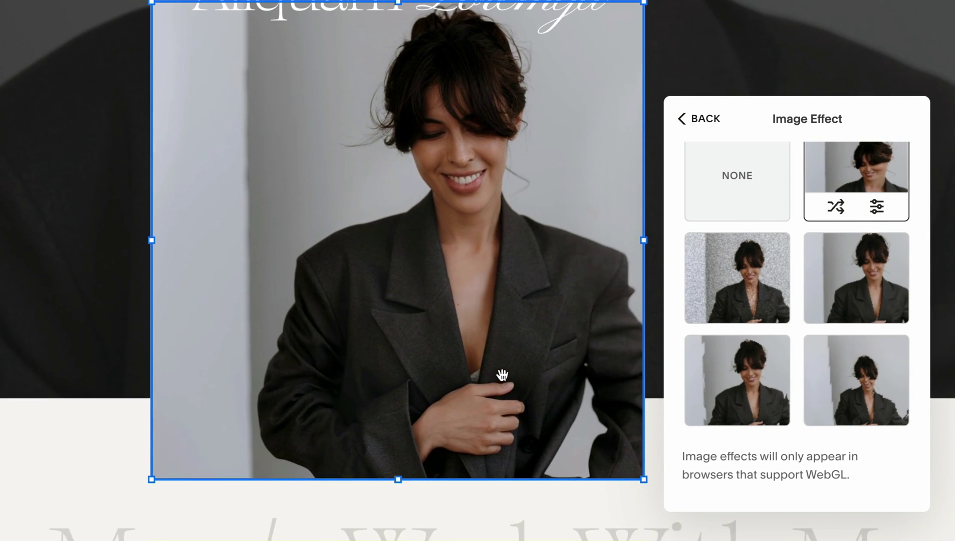
pyautogui.scroll(-1, 376, 201)
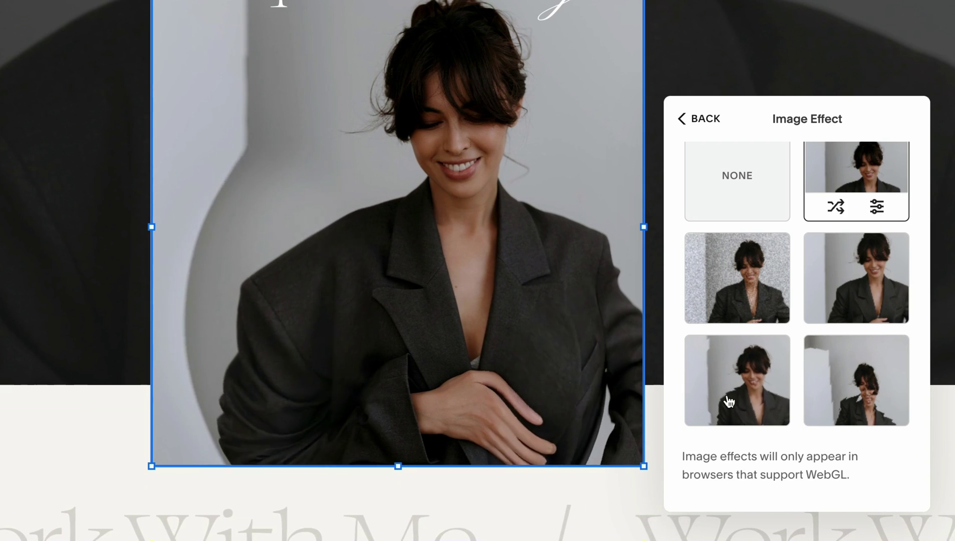
pyautogui.click(751, 386)
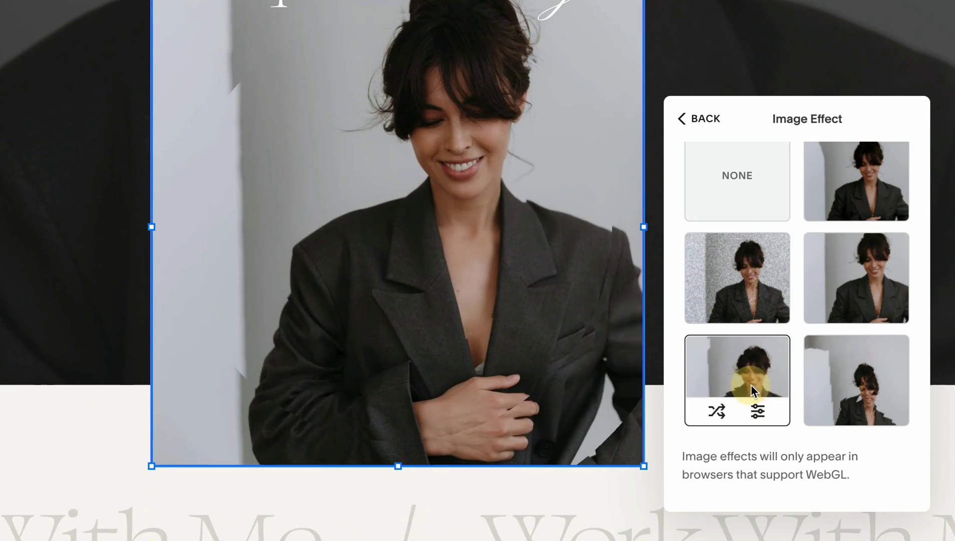
pyautogui.scroll(-2, 420, 250)
pyautogui.scroll(3, 312, 288)
pyautogui.scroll(-2, 312, 288)
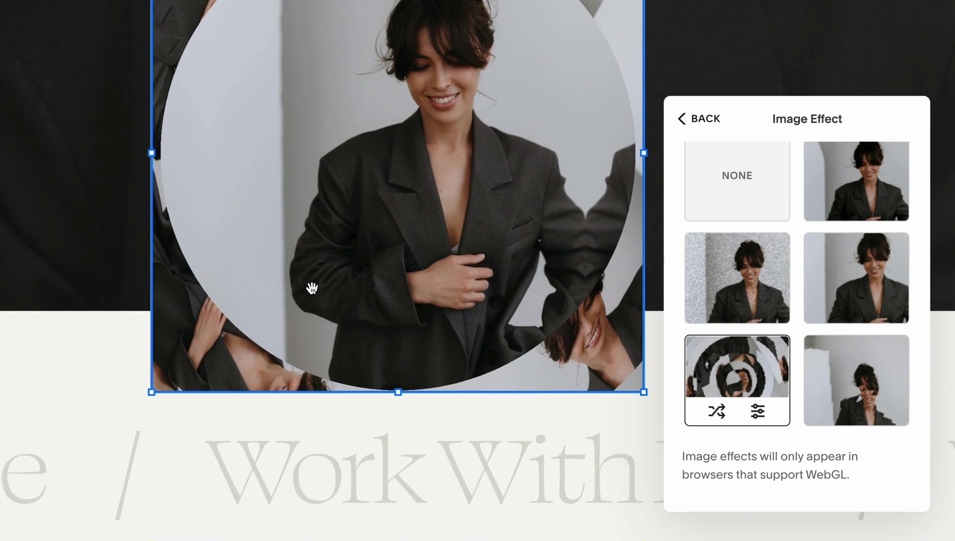
pyautogui.scroll(2, 311, 285)
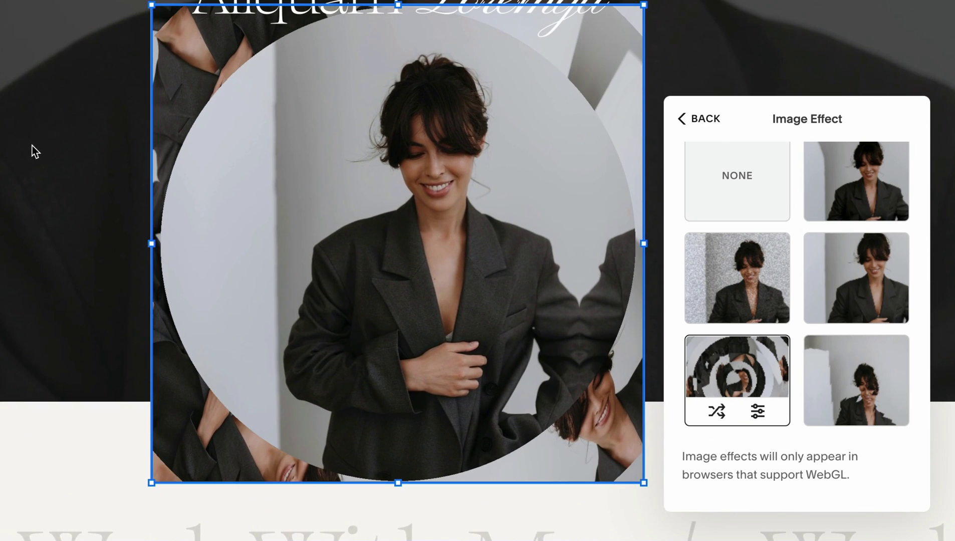
pyautogui.scroll(-7, 36, 234)
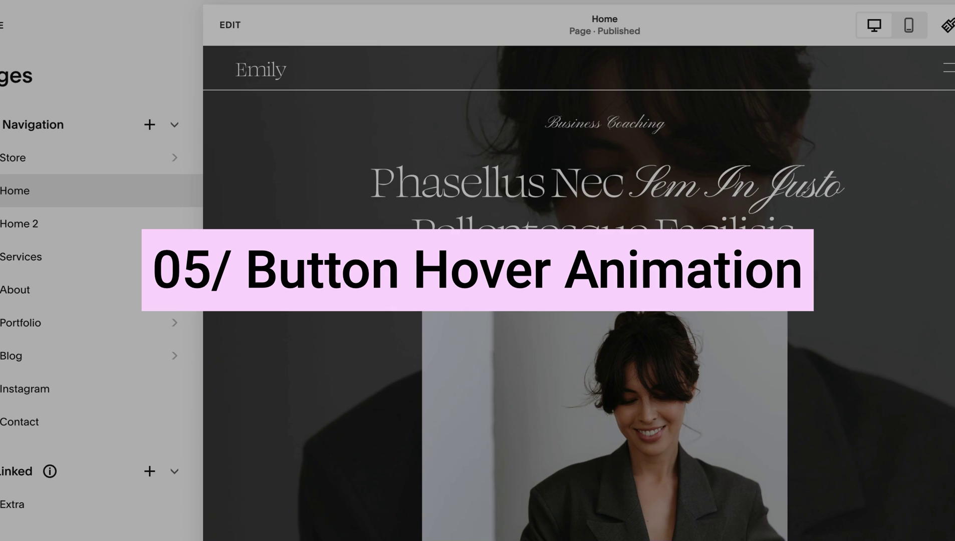
# Set secondary buttons to the No fill square shape so LEARN MORE is outlined, then exit to the live site.
pyautogui.scroll(-15, 704, 340)
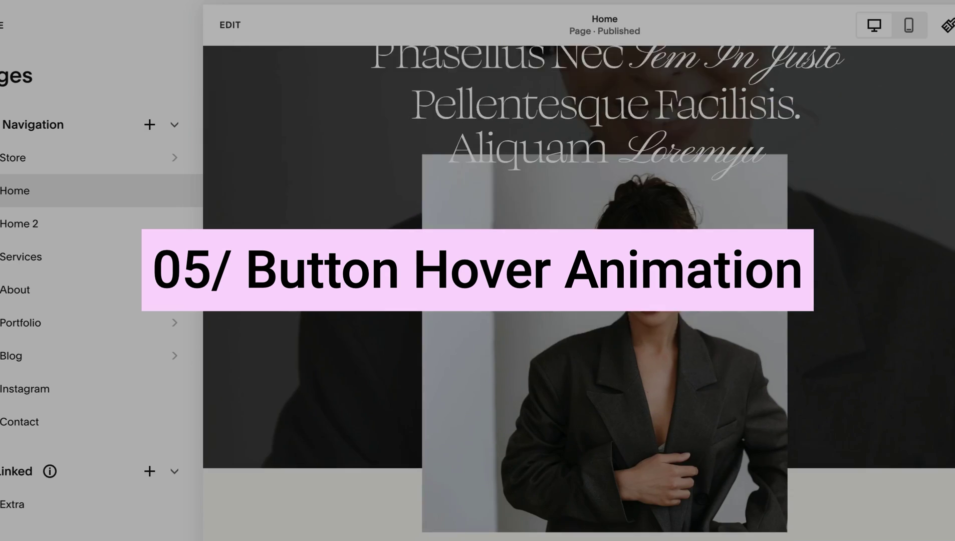
pyautogui.scroll(-5, 704, 341)
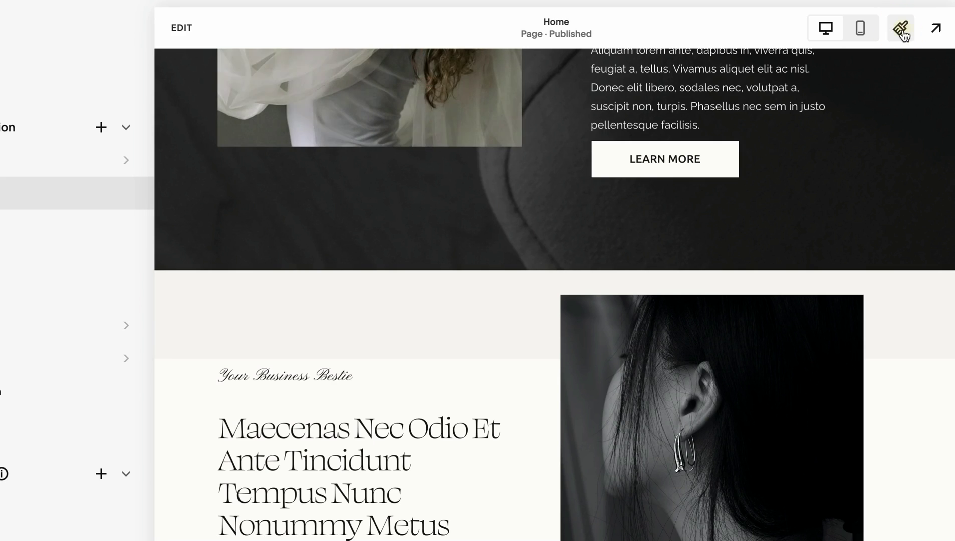
pyautogui.click(901, 30)
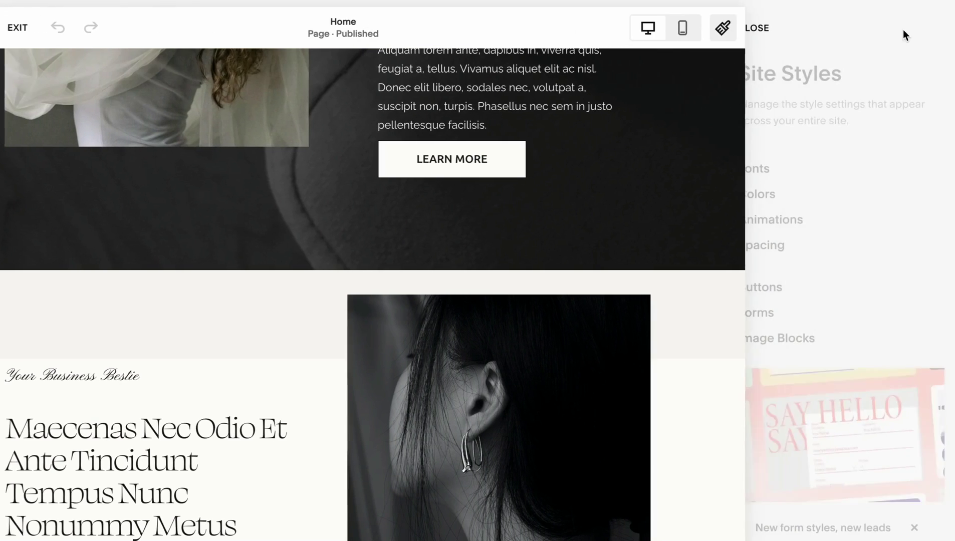
pyautogui.scroll(-6, 450, 272)
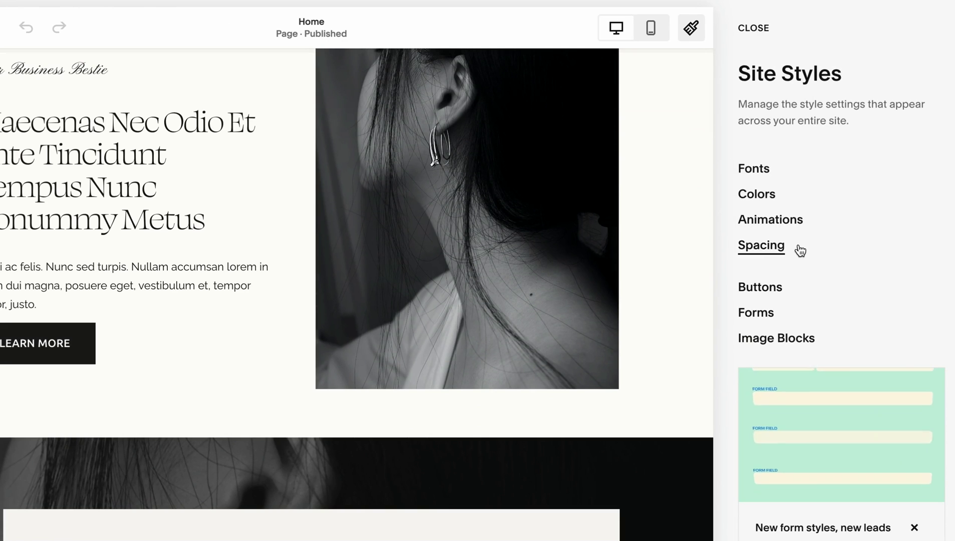
pyautogui.click(769, 289)
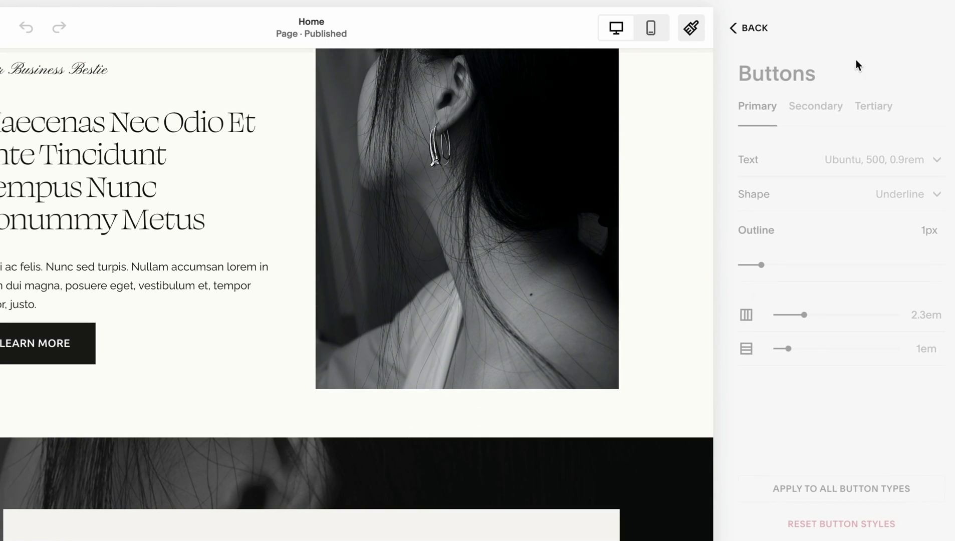
pyautogui.click(822, 111)
pyautogui.click(936, 195)
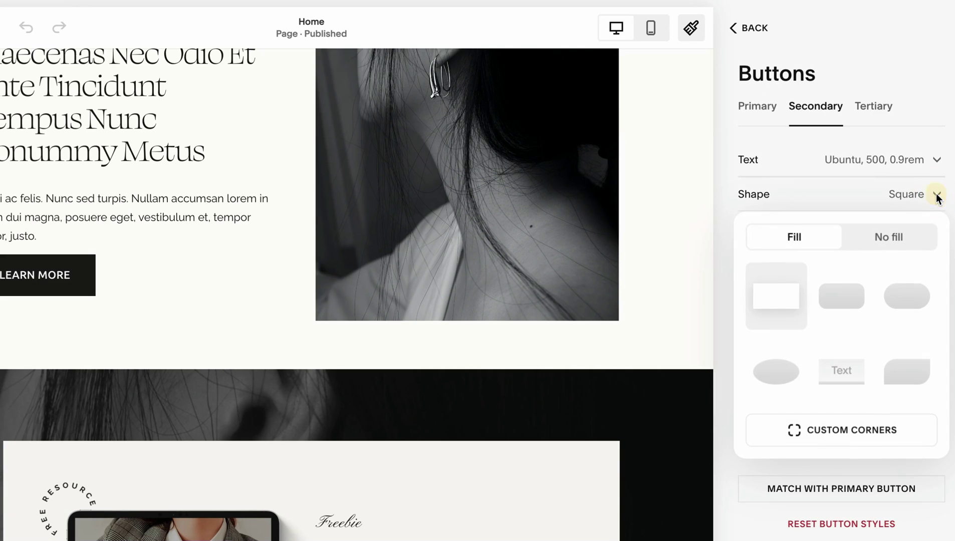
pyautogui.click(912, 242)
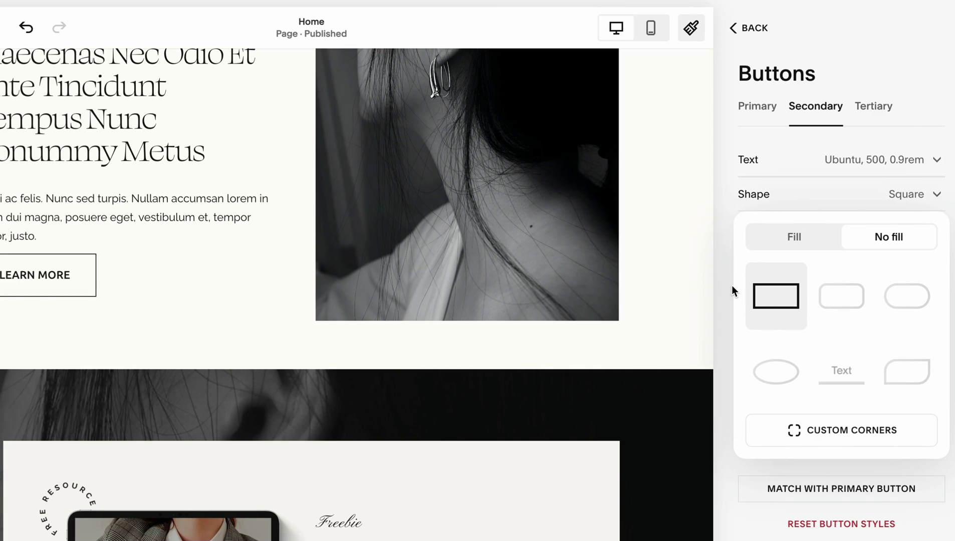
pyautogui.click(724, 272)
pyautogui.click(7, 30)
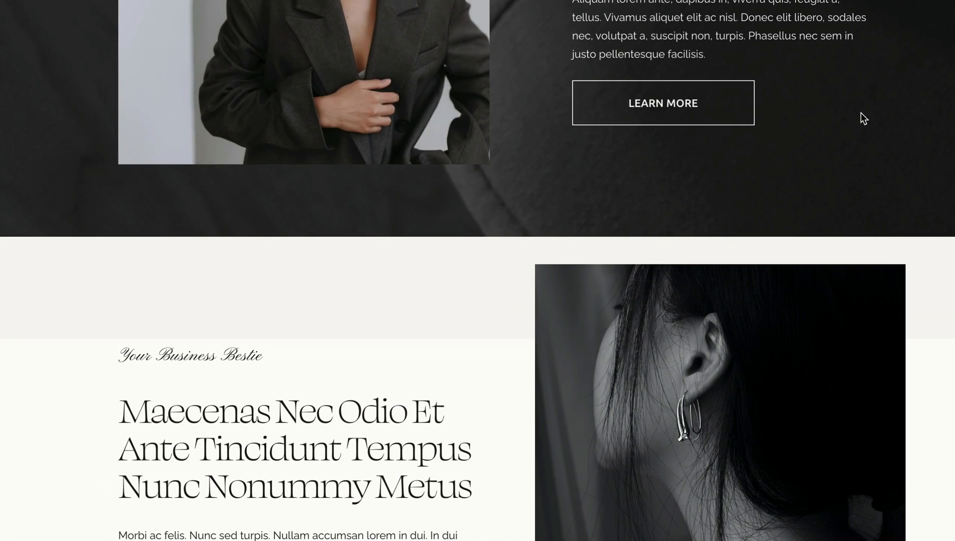
# Try the Underline shape for secondary buttons, then switch to the No fill pill outline.
pyautogui.scroll(-6, 423, 333)
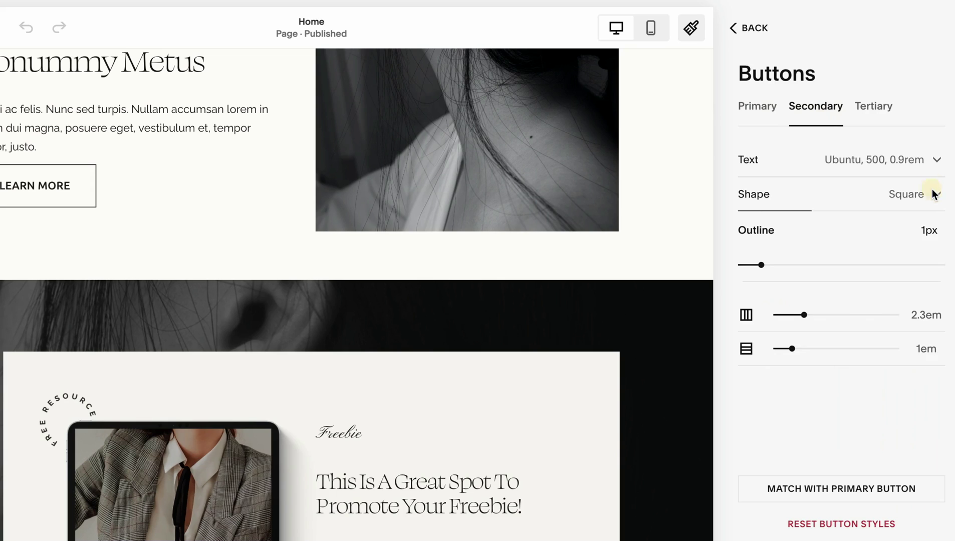
pyautogui.click(929, 193)
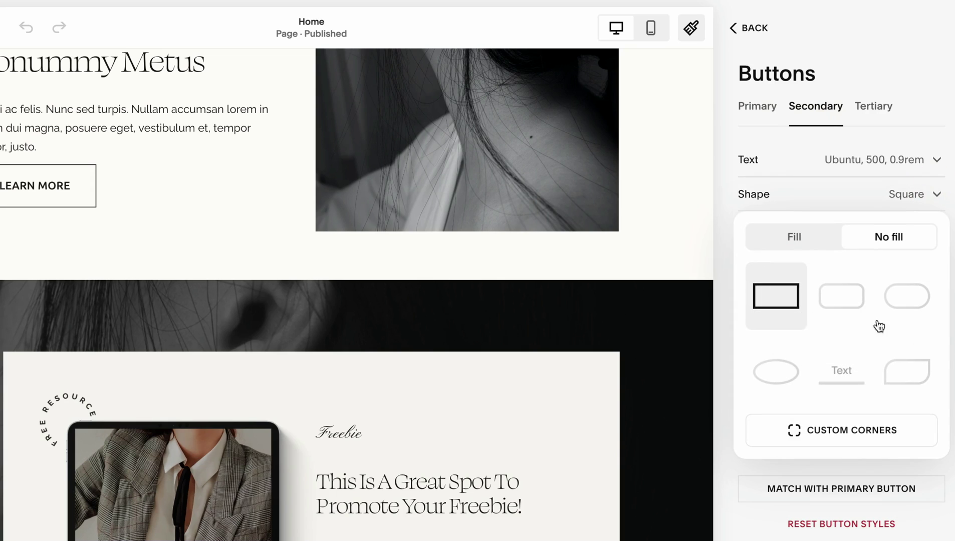
pyautogui.click(861, 373)
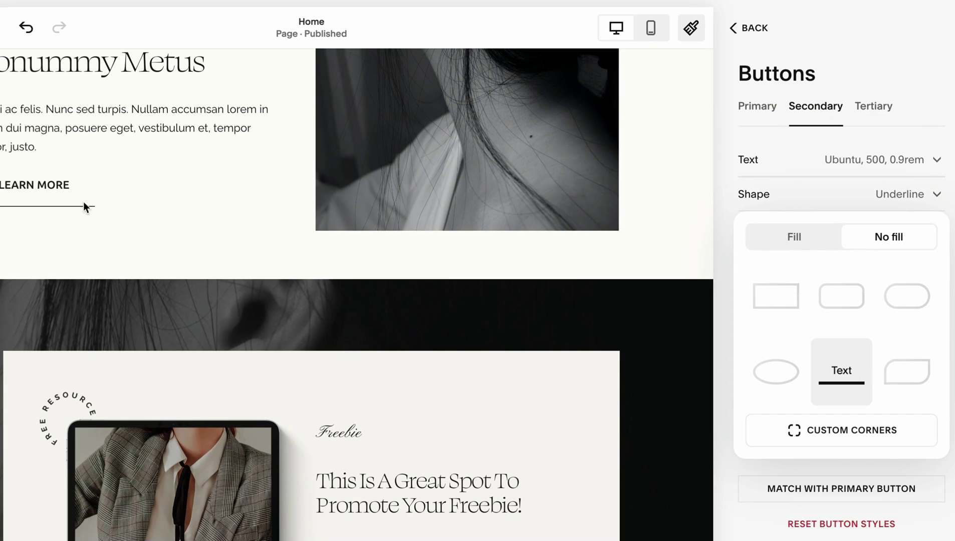
pyautogui.click(185, 239)
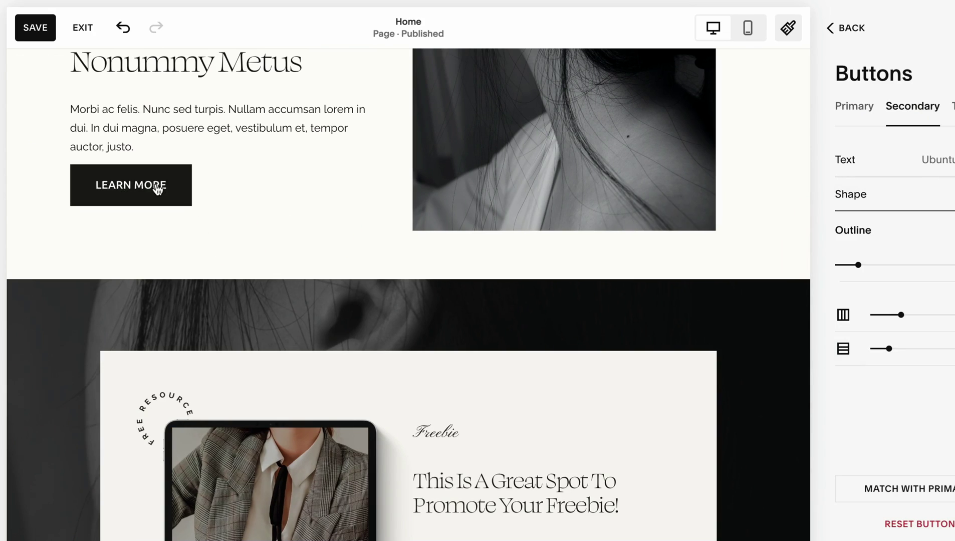
pyautogui.click(937, 194)
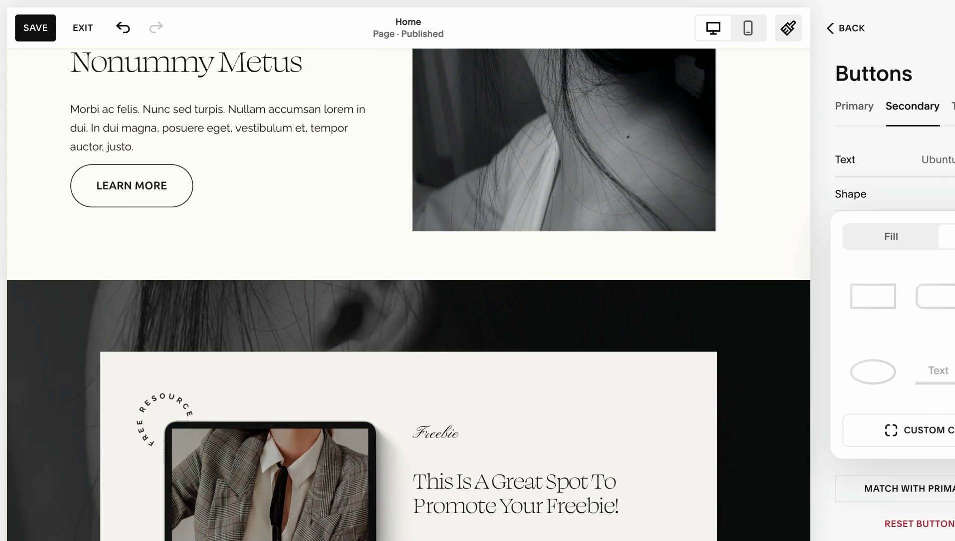
pyautogui.click(818, 238)
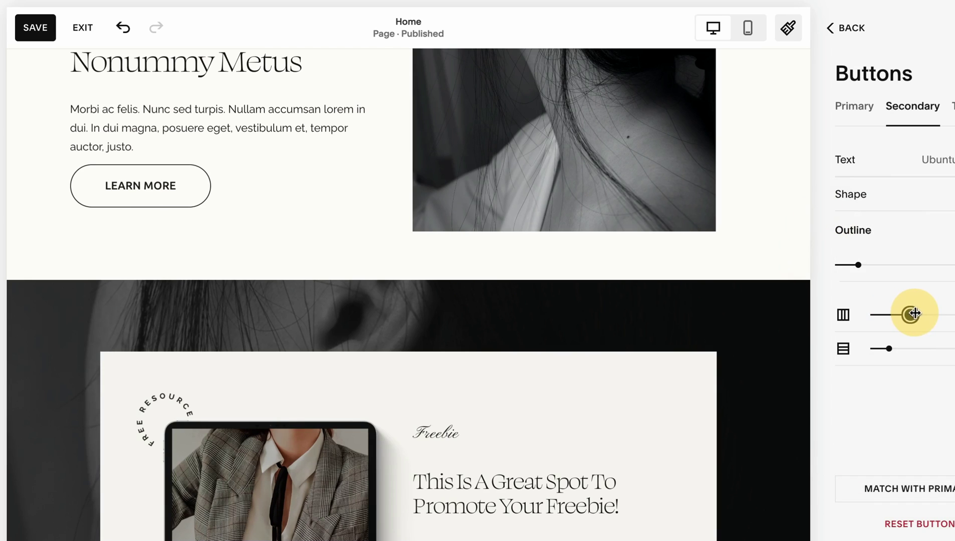